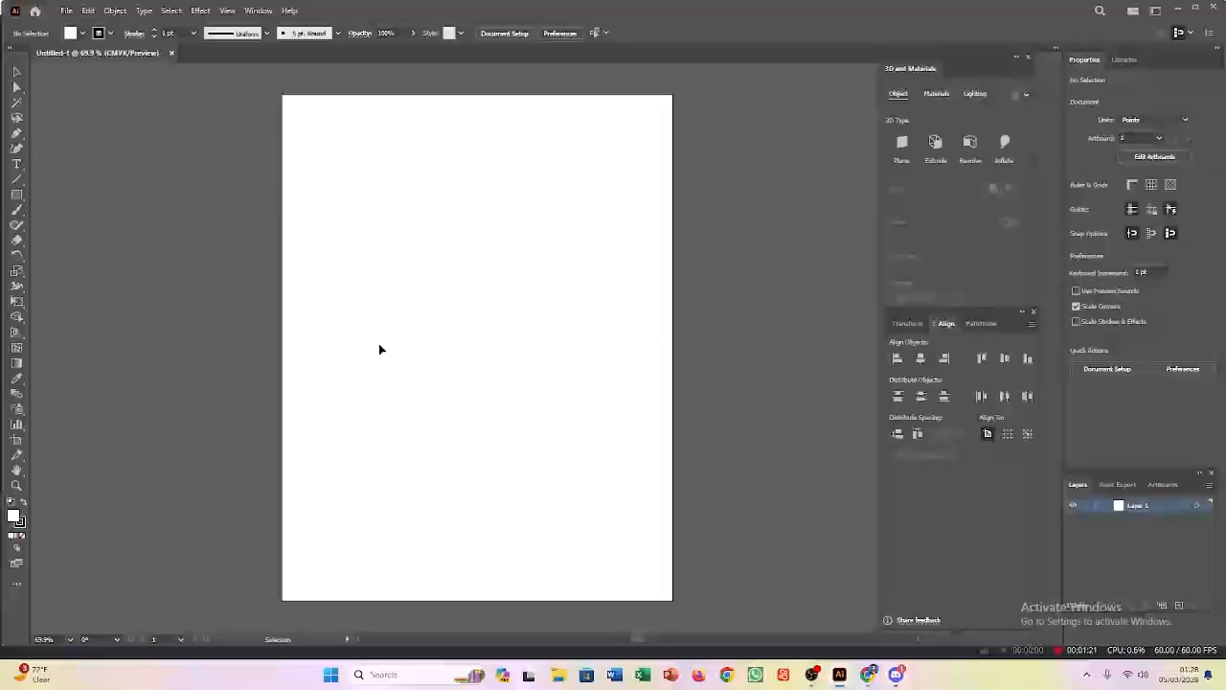
Draw a rectangle about 228 by 179 pt in the artboard's upper left area and fill it with light blue.
click(17, 470)
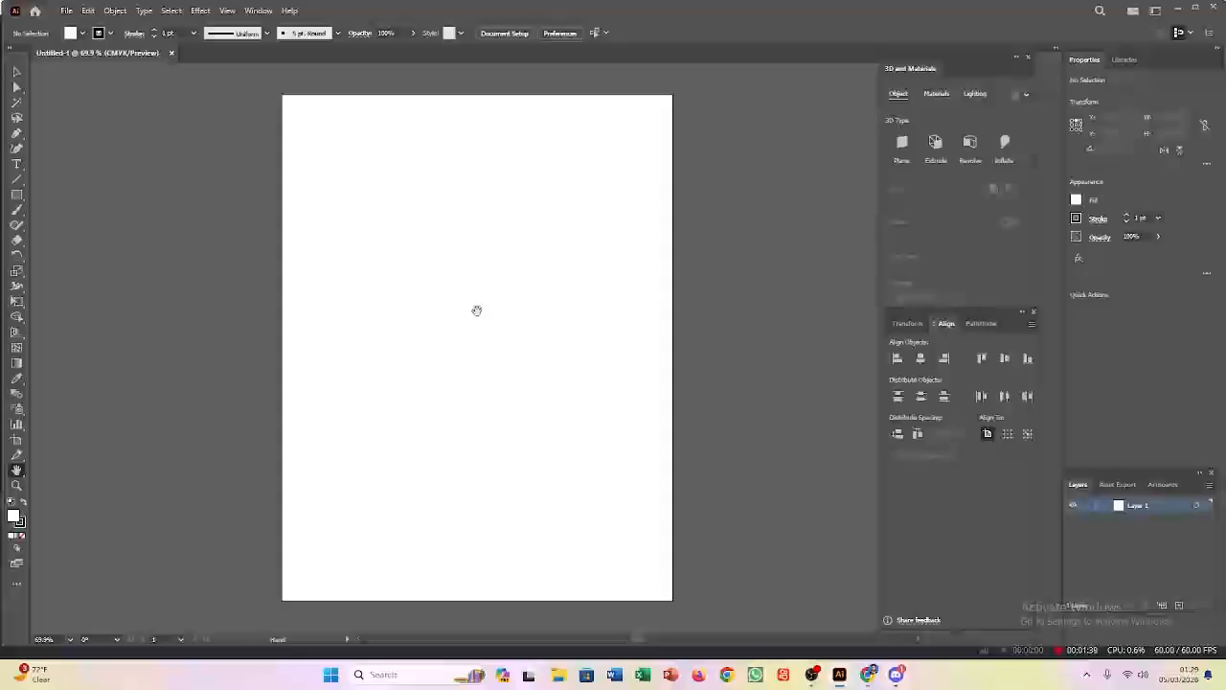
drag(477, 313, 435, 276)
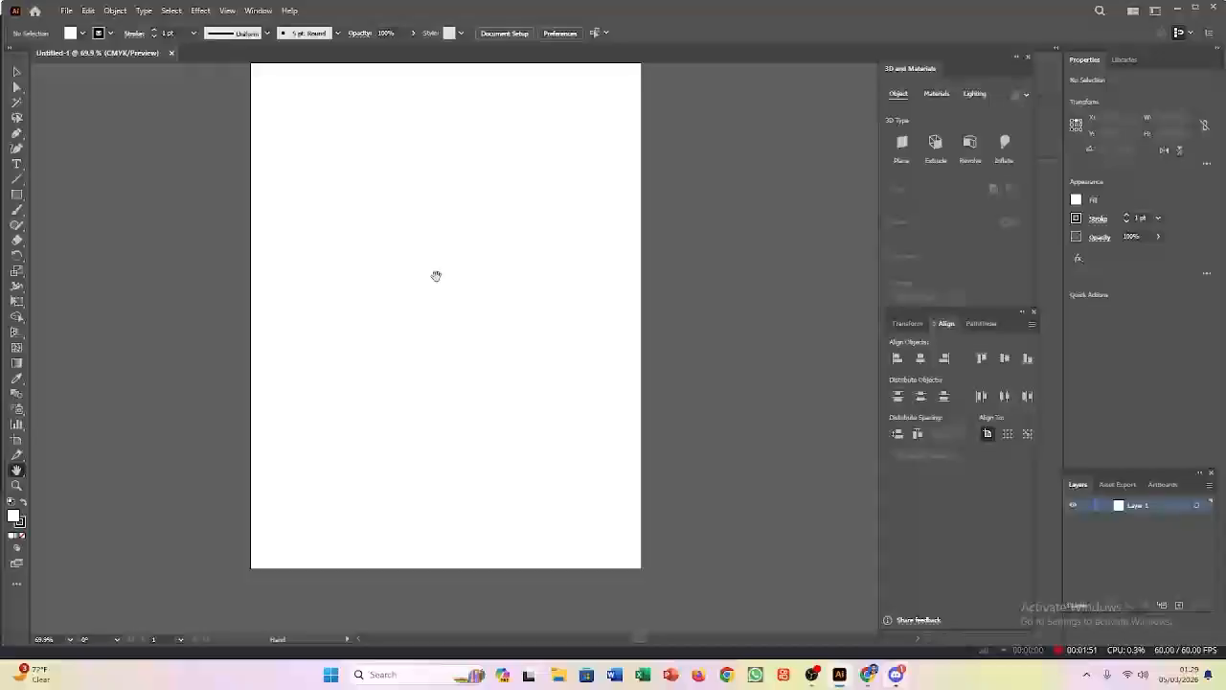
drag(440, 277, 557, 280)
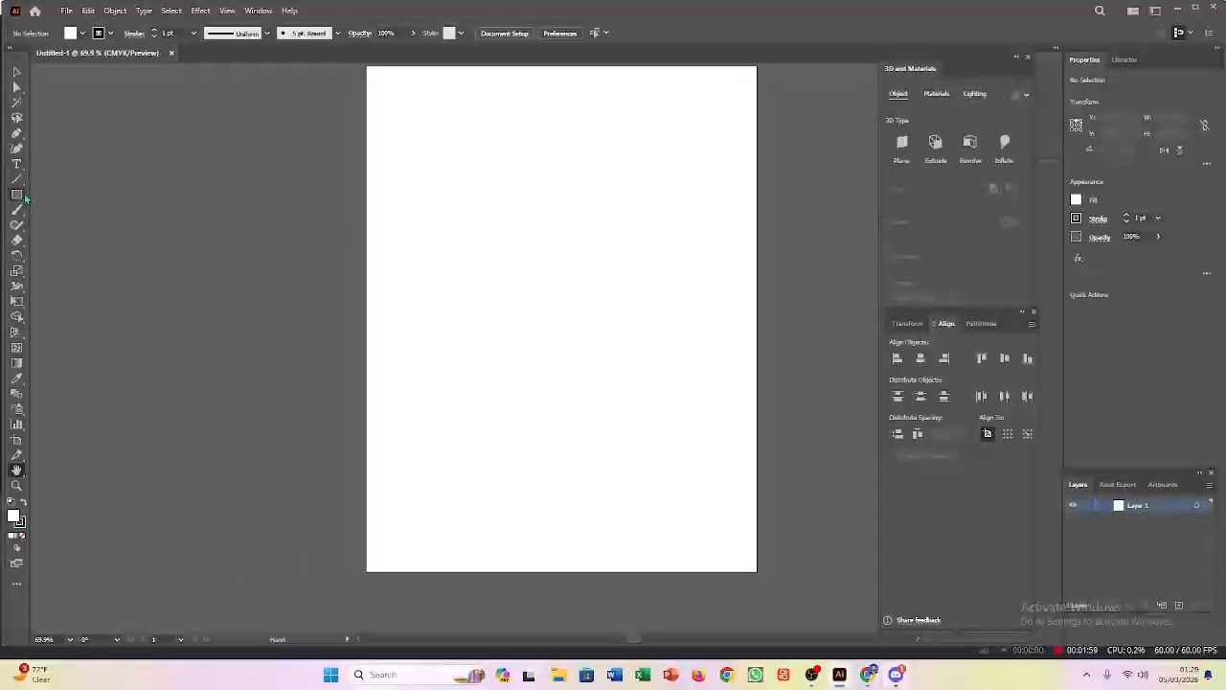
mouse_move(411, 146)
mouse_down()
mouse_move(473, 216)
mouse_move(556, 258)
mouse_up()
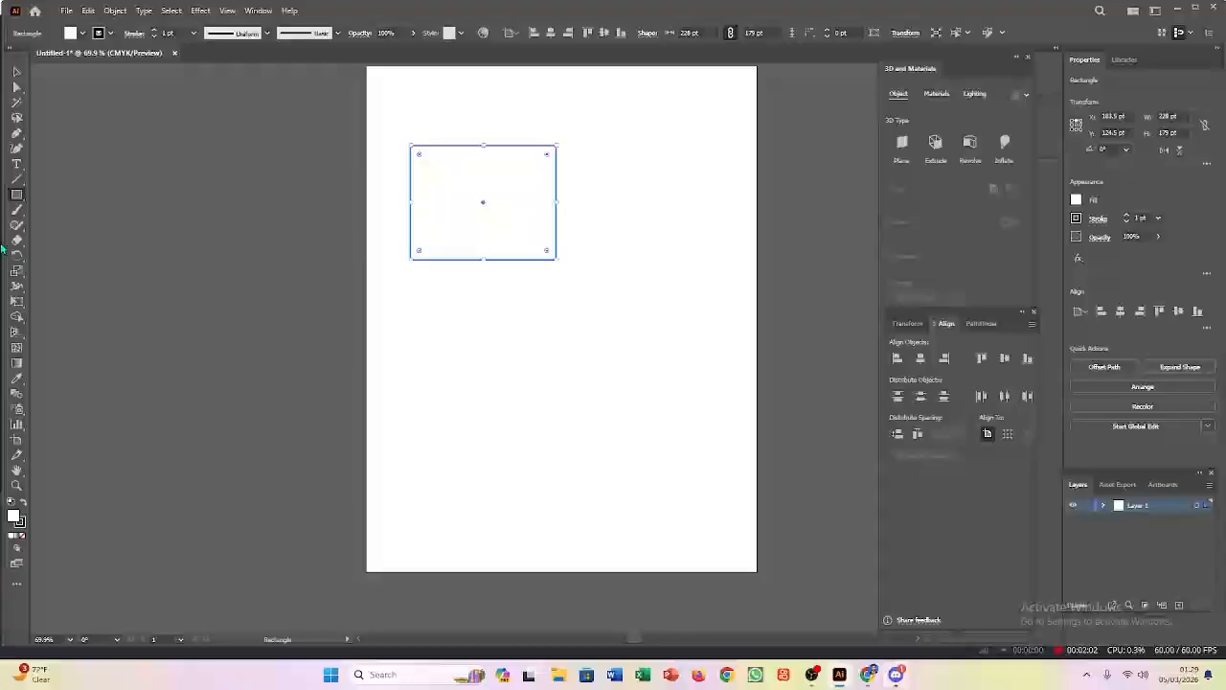
click(1077, 218)
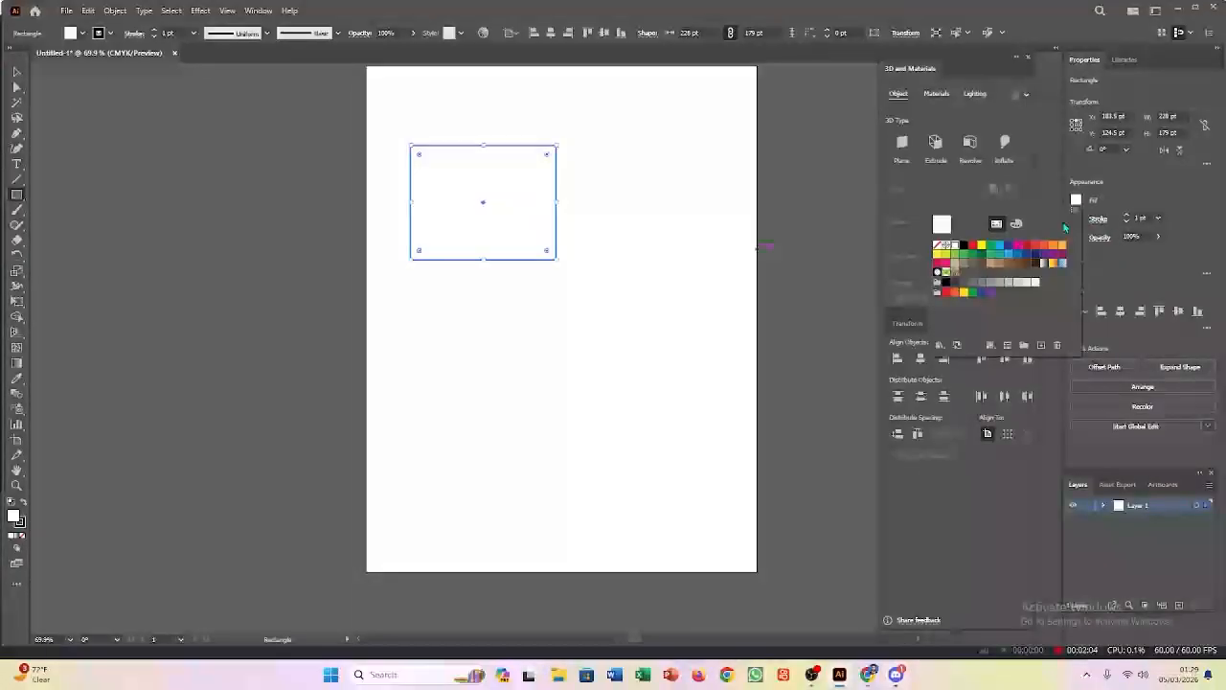
click(1002, 248)
key(Escape)
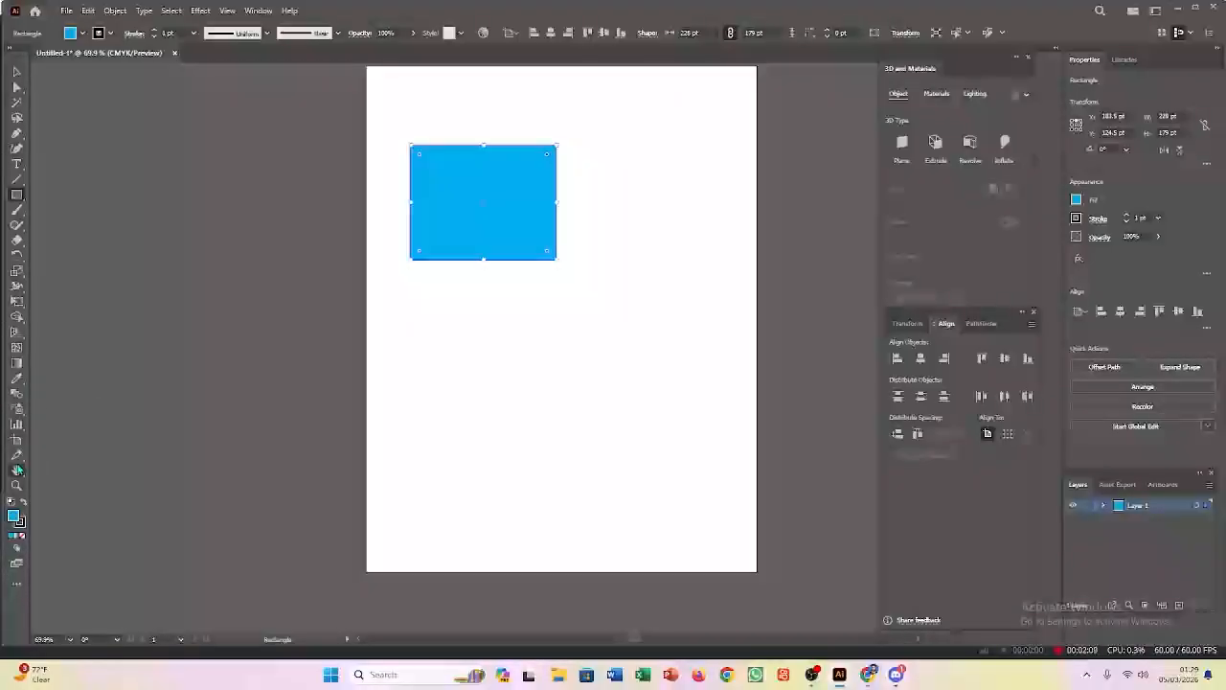
Delete the light blue rectangle from the artboard.
click(16, 469)
drag(660, 325, 603, 348)
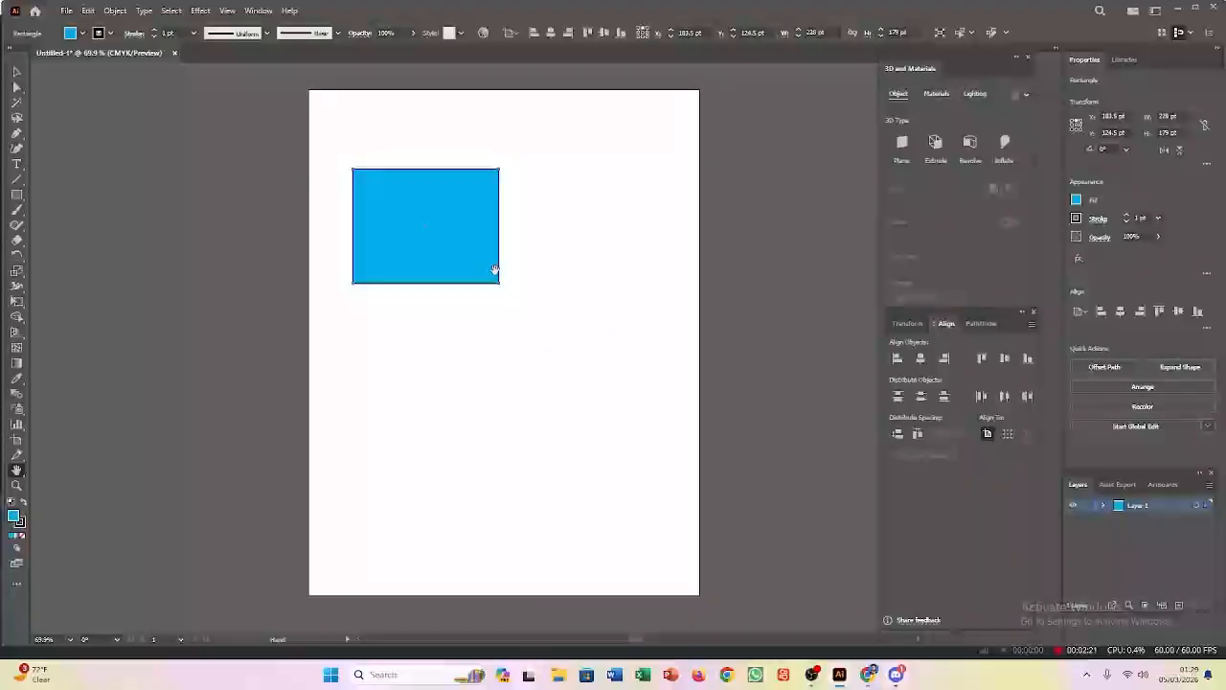
key(Delete)
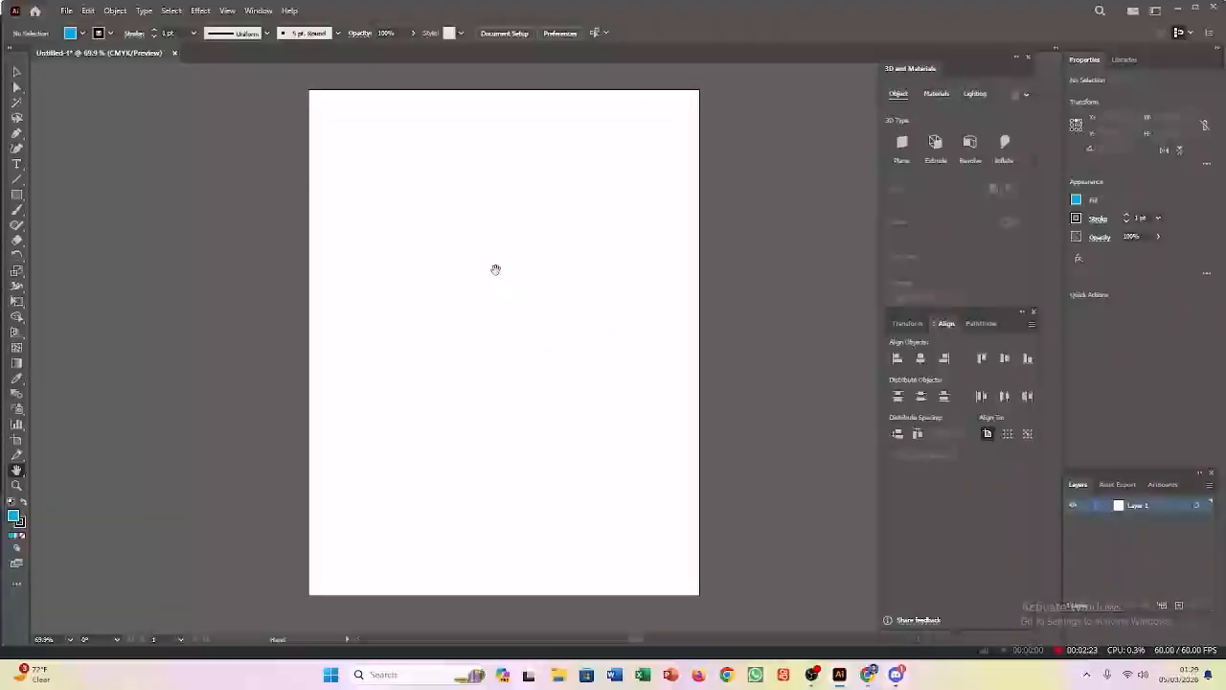
Magnify and reduce the view of the empty artboard with the Zoom tool, ending with the whole artboard in view.
click(17, 486)
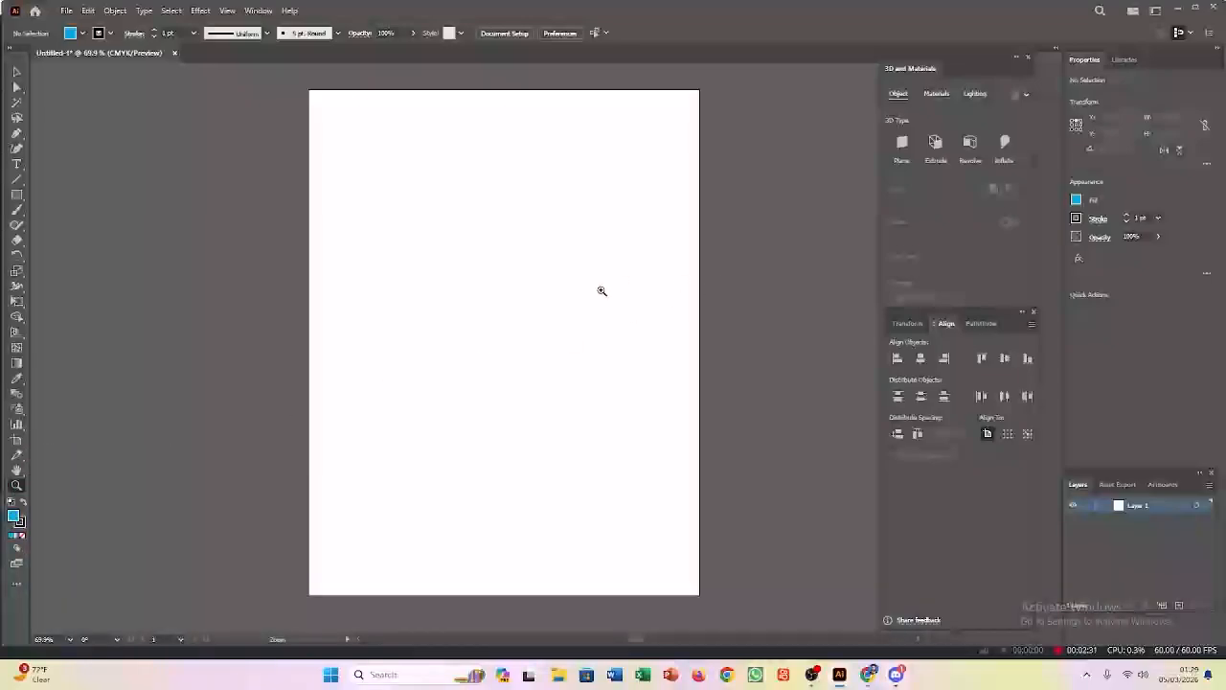
drag(557, 288, 728, 361)
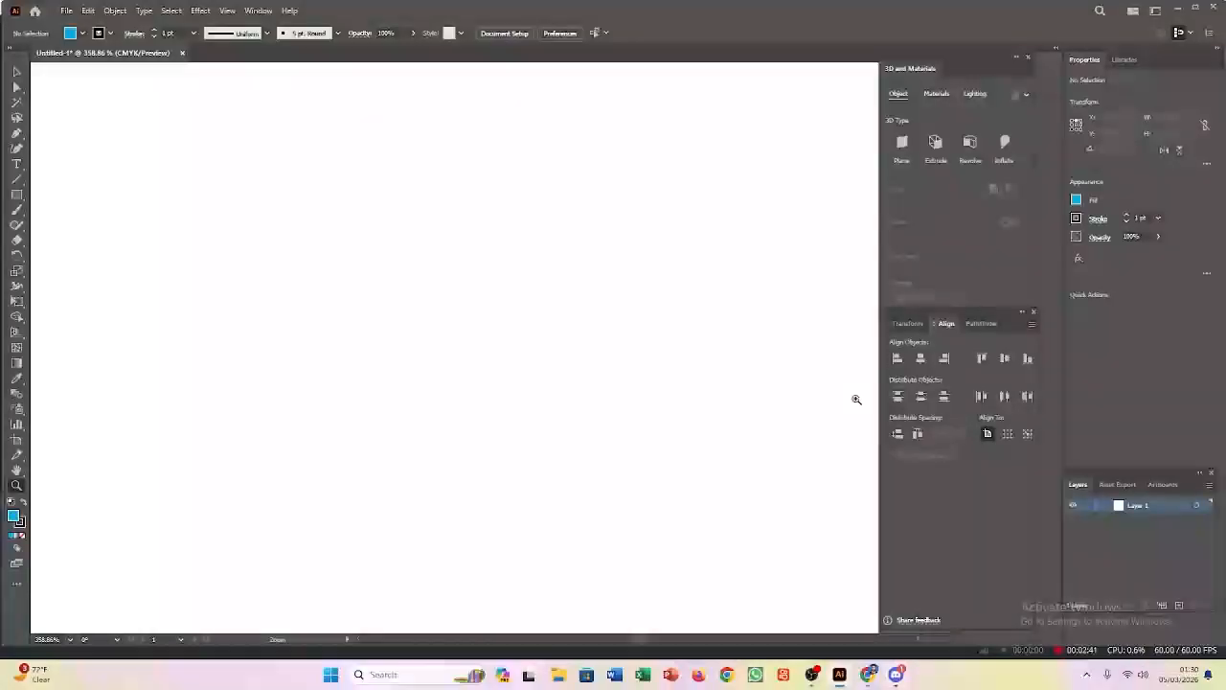
drag(856, 398, 479, 335)
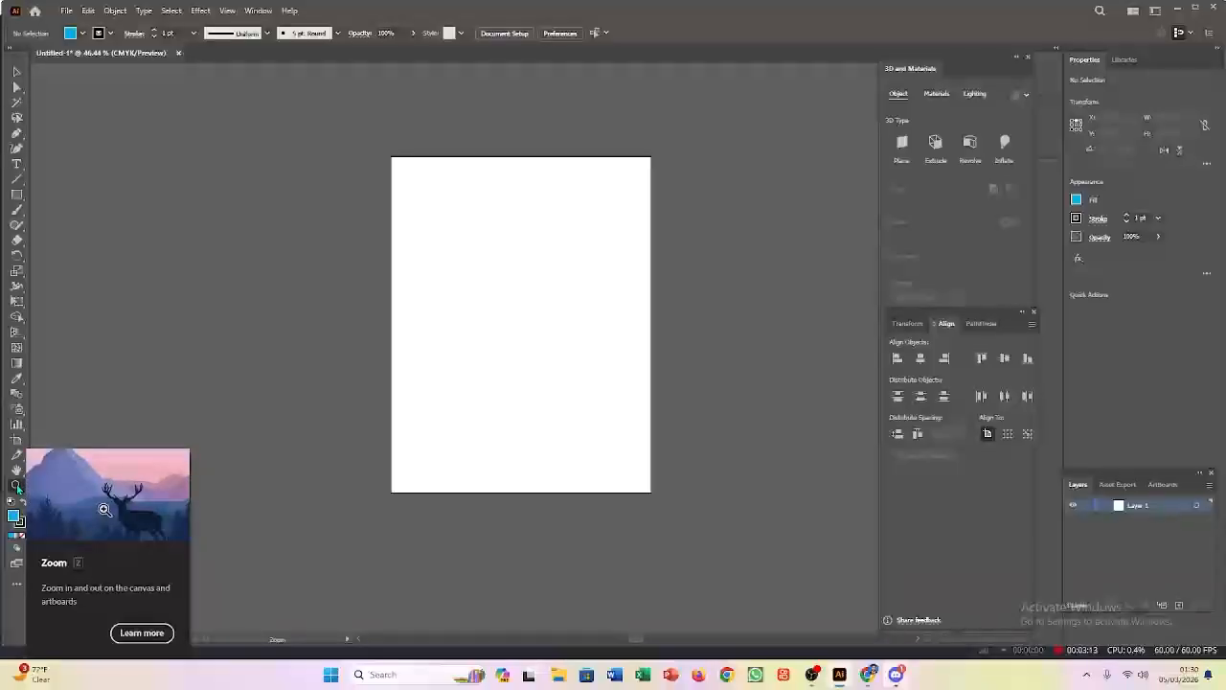
click(16, 486)
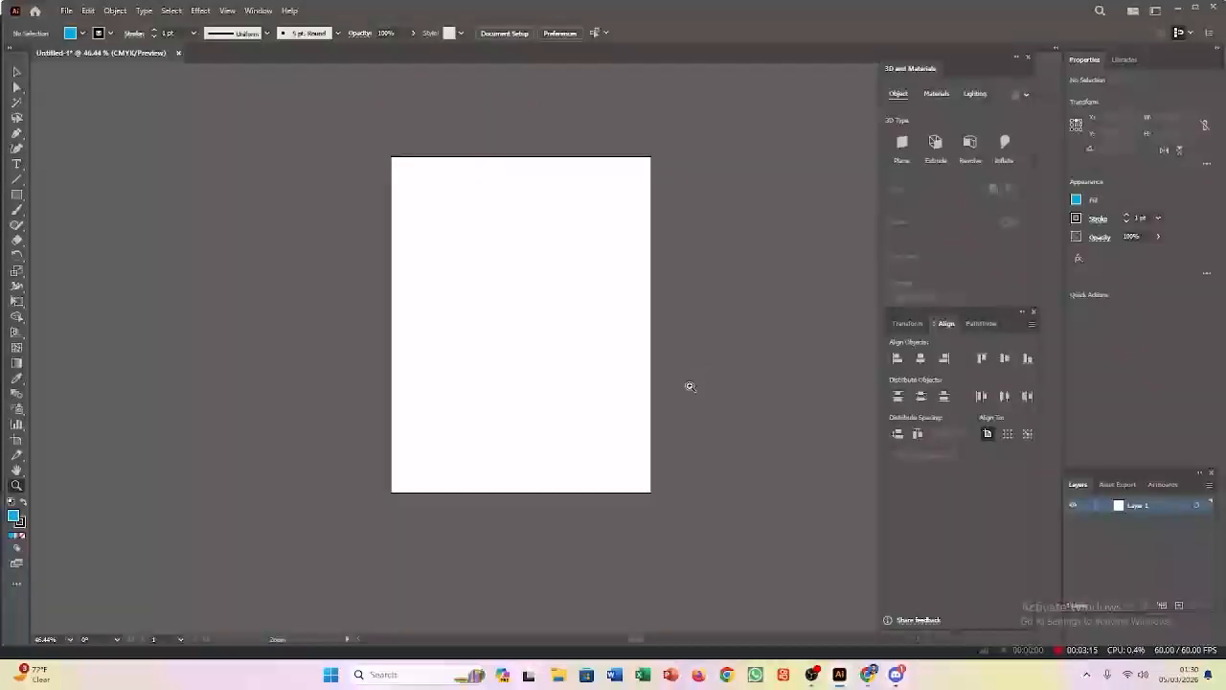
drag(512, 335, 814, 399)
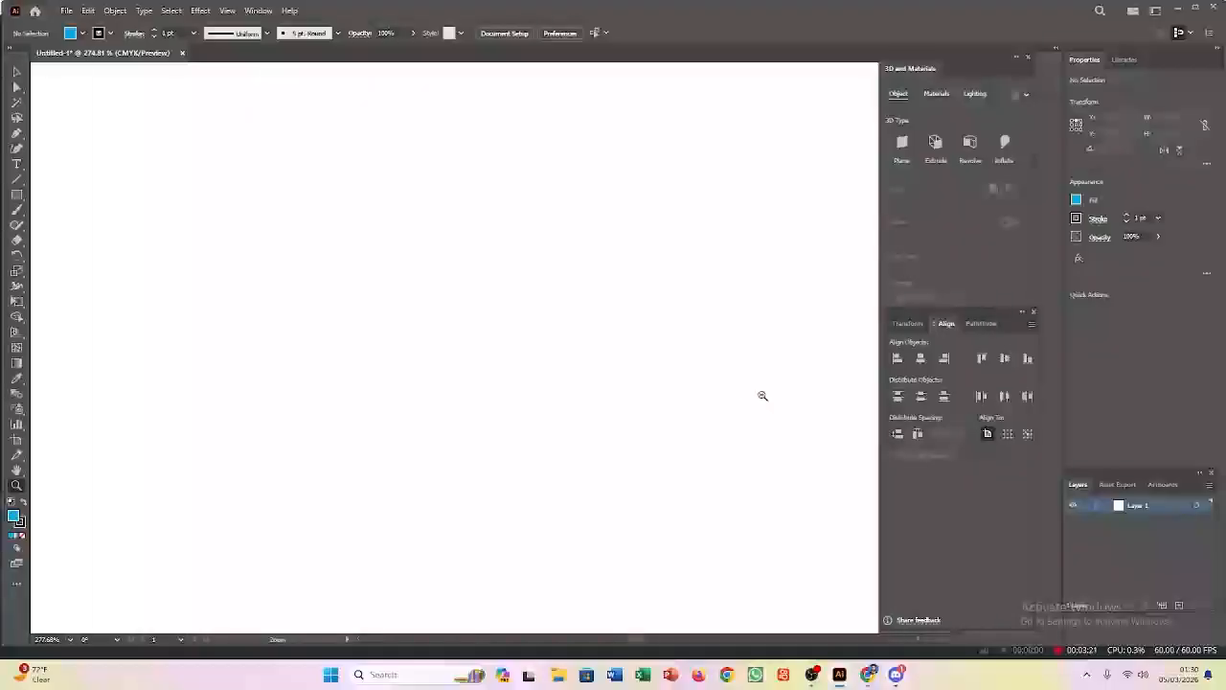
drag(763, 396, 569, 373)
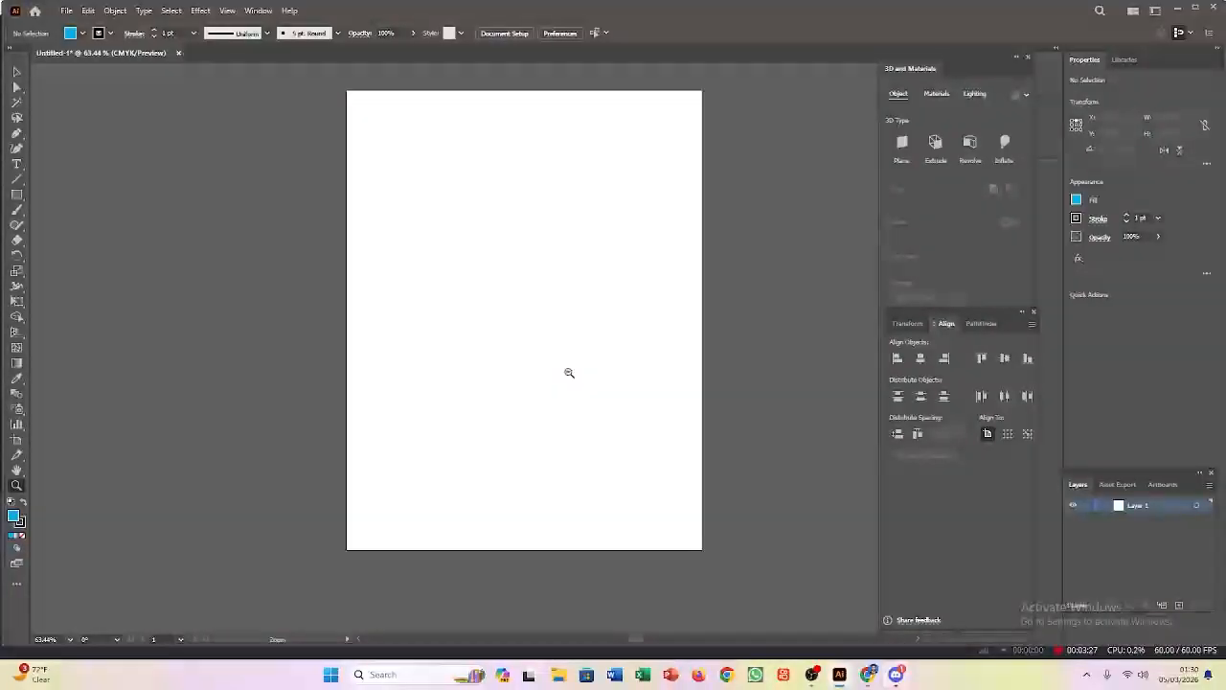
mouse_move(569, 373)
mouse_down()
mouse_move(490, 359)
mouse_move(559, 358)
mouse_move(569, 366)
mouse_move(545, 358)
mouse_move(674, 402)
mouse_move(597, 375)
mouse_move(642, 392)
mouse_move(635, 380)
mouse_move(554, 375)
mouse_move(607, 373)
mouse_move(583, 370)
mouse_up()
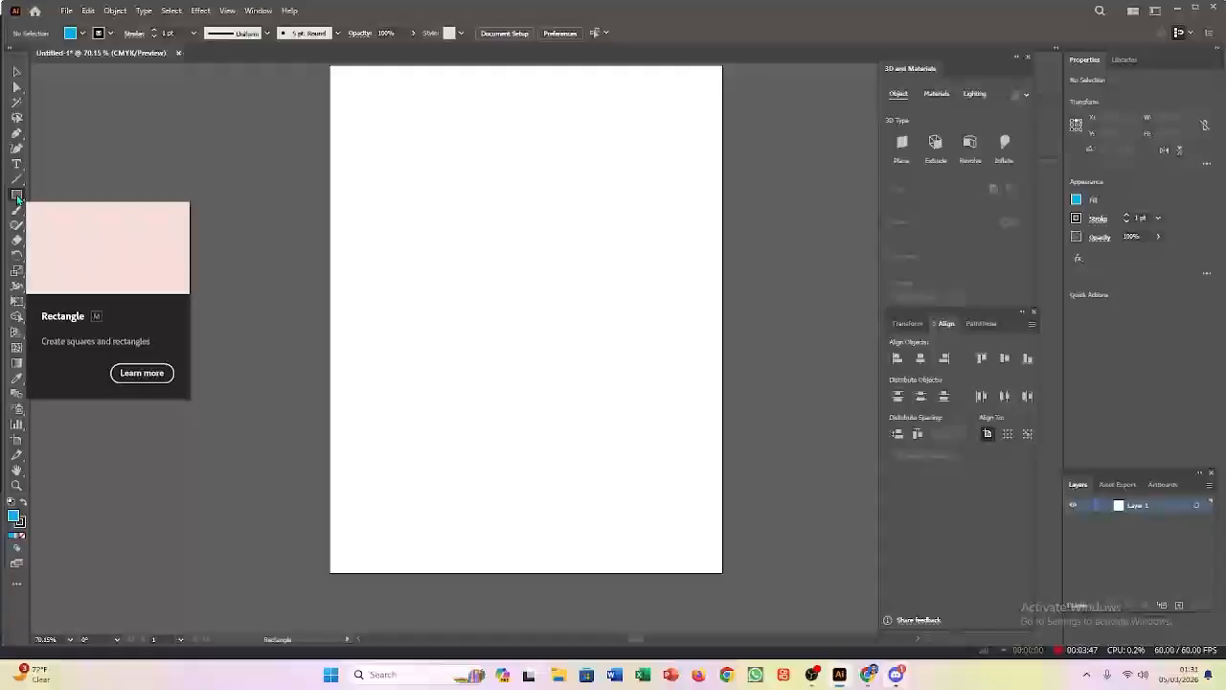
Draw a light blue rectangle about 371 by 259 pt in the upper half of the artboard and deselect it.
mouse_move(518, 250)
mouse_down()
mouse_move(581, 296)
mouse_move(590, 319)
mouse_up()
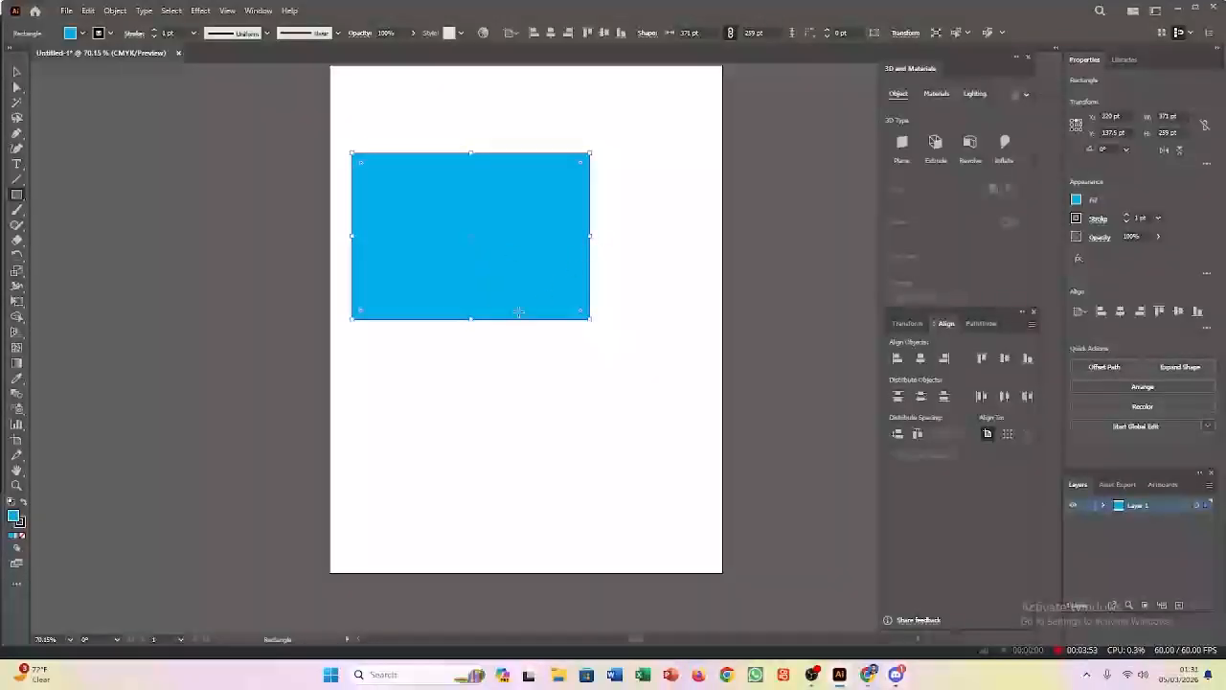
click(17, 72)
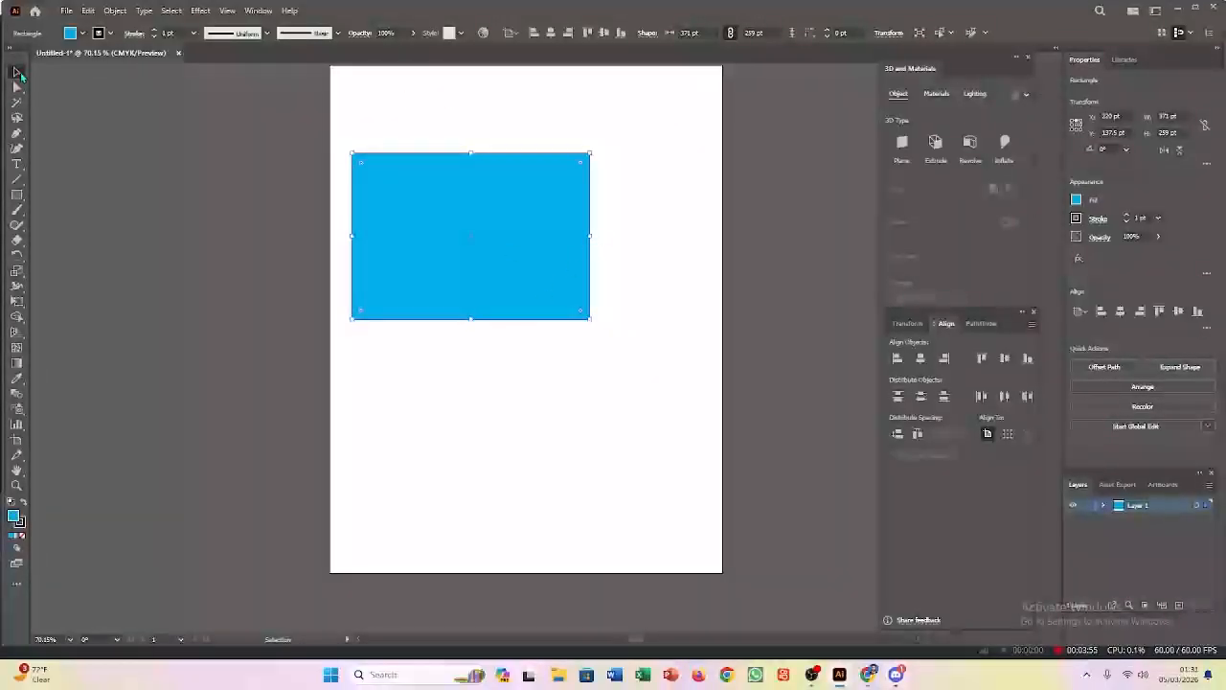
click(283, 288)
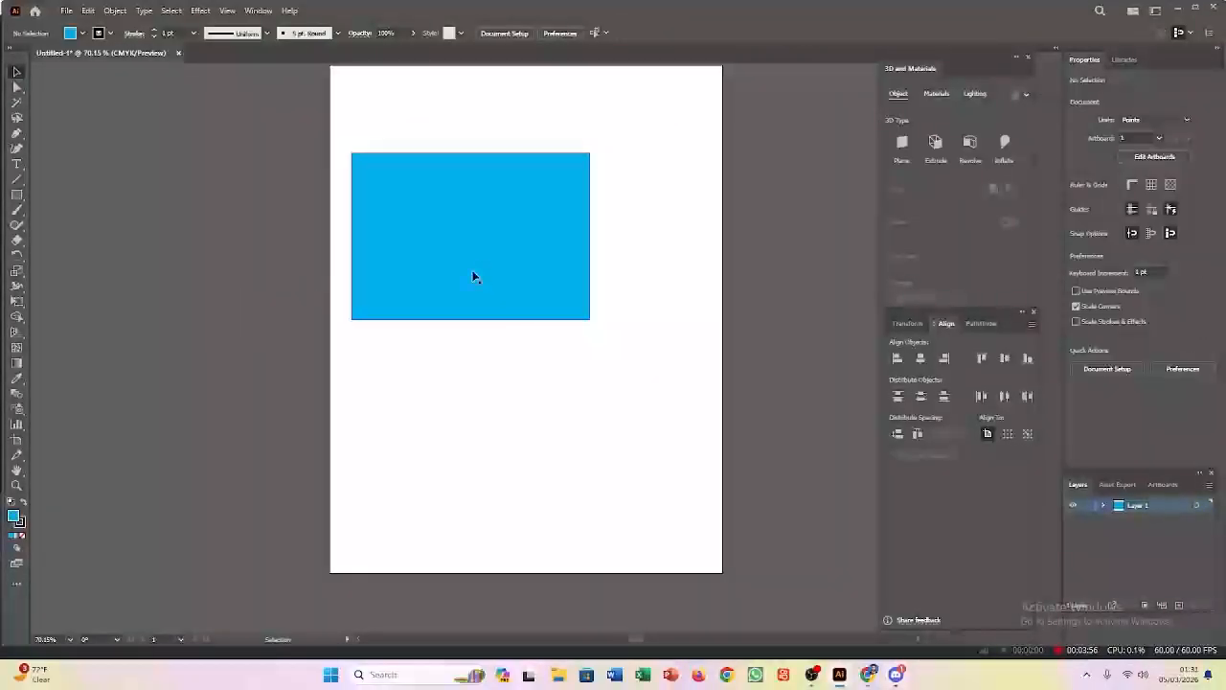
Change the rectangle's fill to the golden brown C4992D with the Color Picker.
click(519, 179)
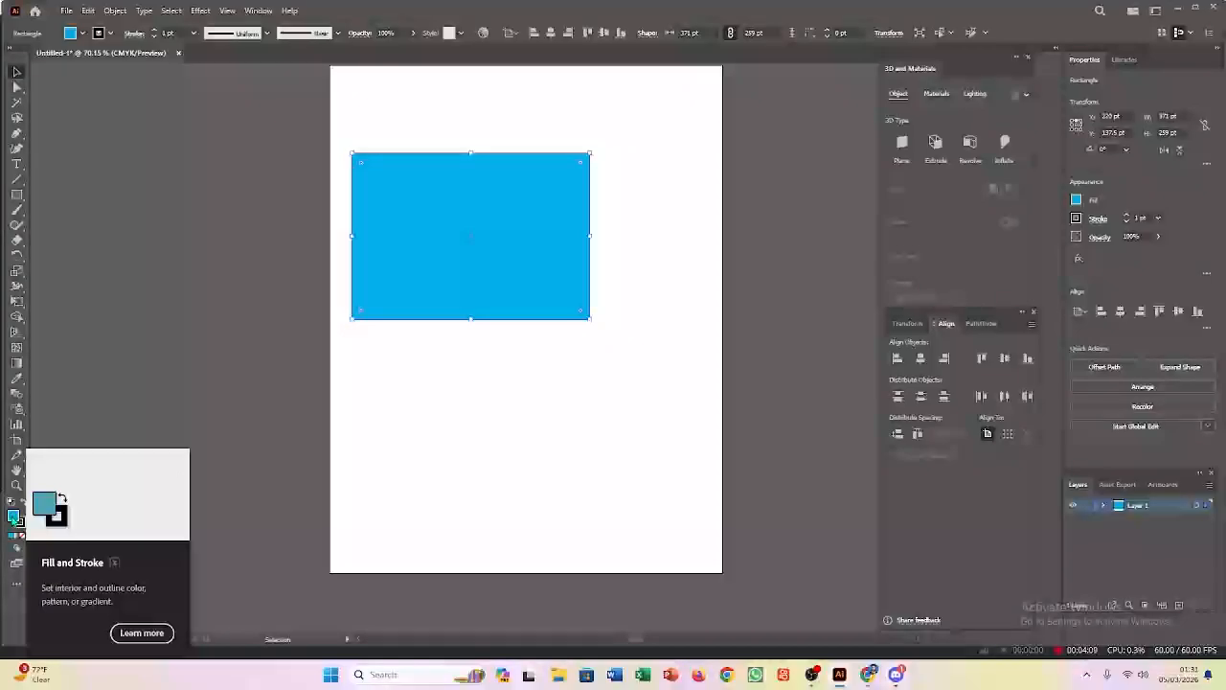
double_click(14, 518)
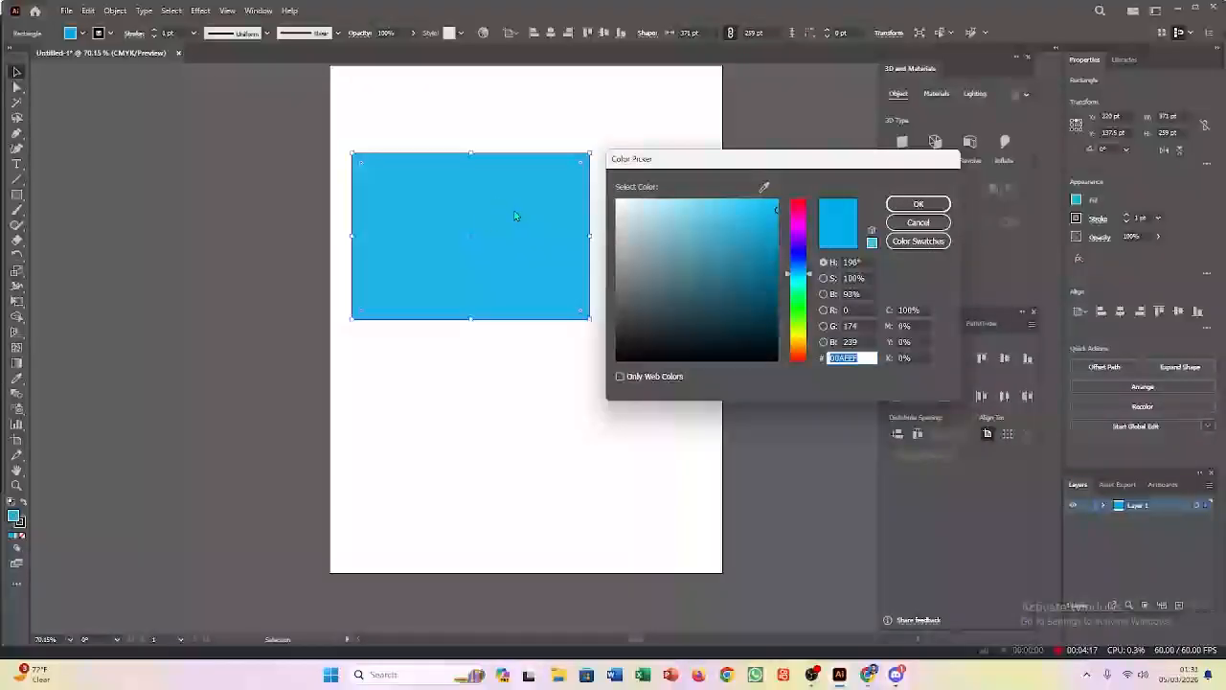
mouse_move(747, 279)
mouse_down()
mouse_move(738, 252)
mouse_move(753, 293)
mouse_move(704, 271)
mouse_up()
drag(798, 300, 798, 342)
click(741, 235)
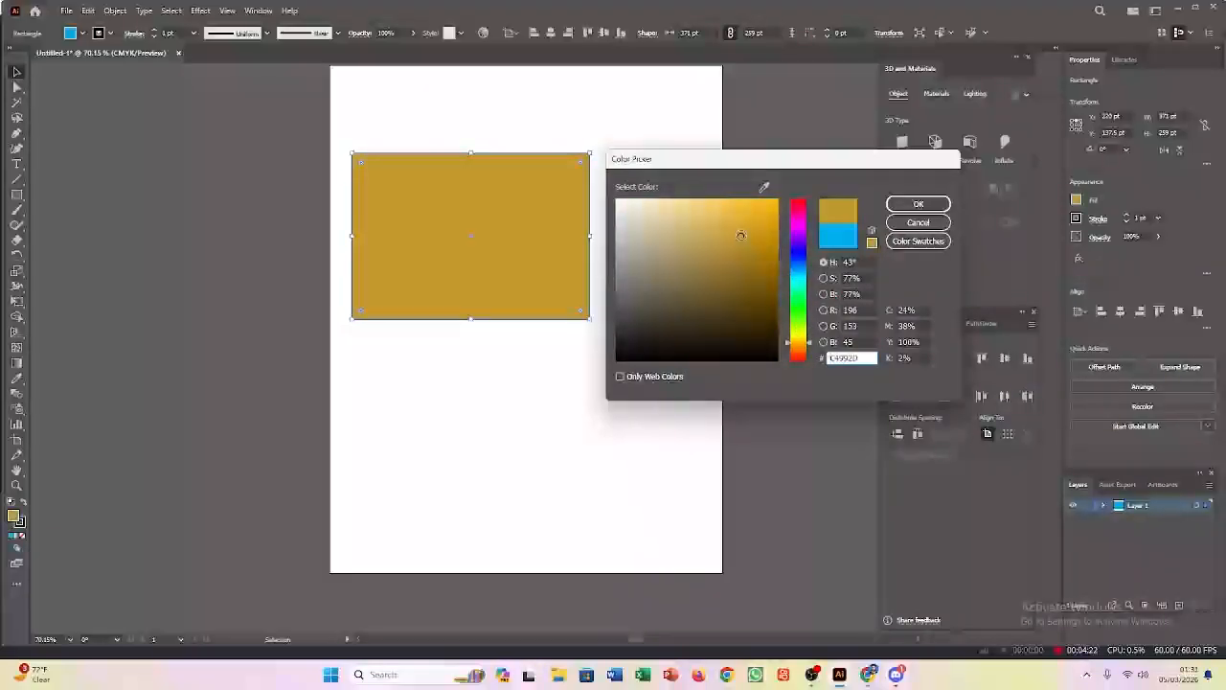
click(917, 203)
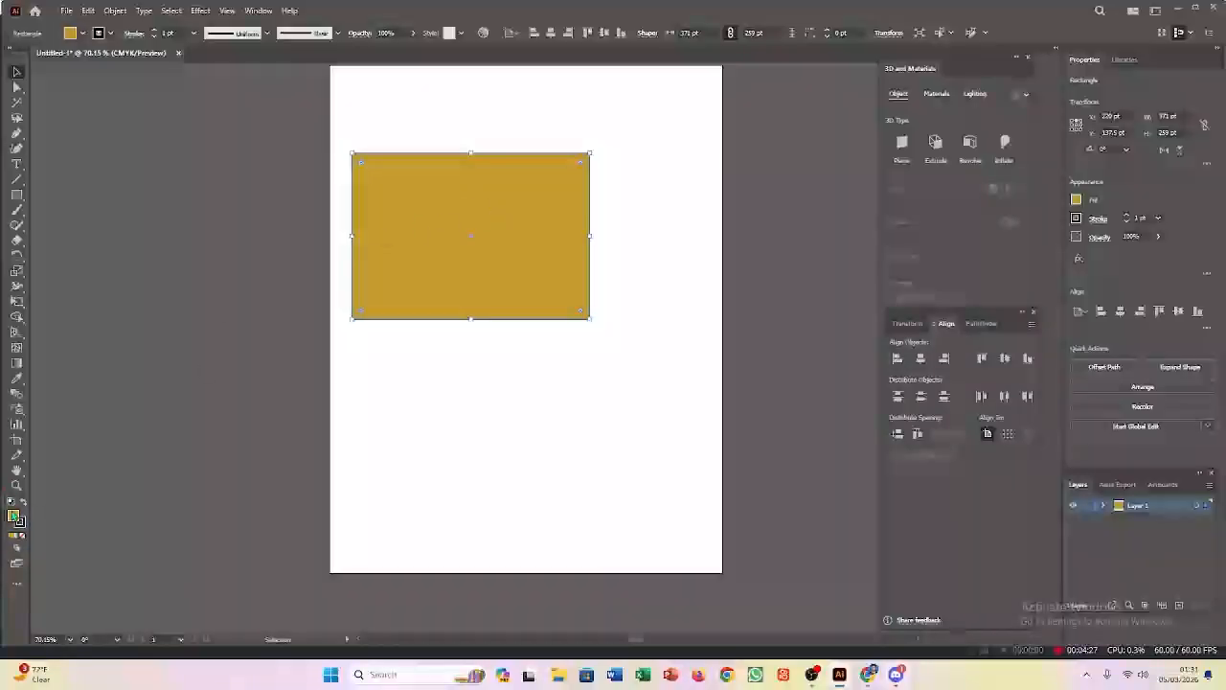
Lighten the rectangle's fill to a pale golden yellow with the Color Picker.
double_click(15, 517)
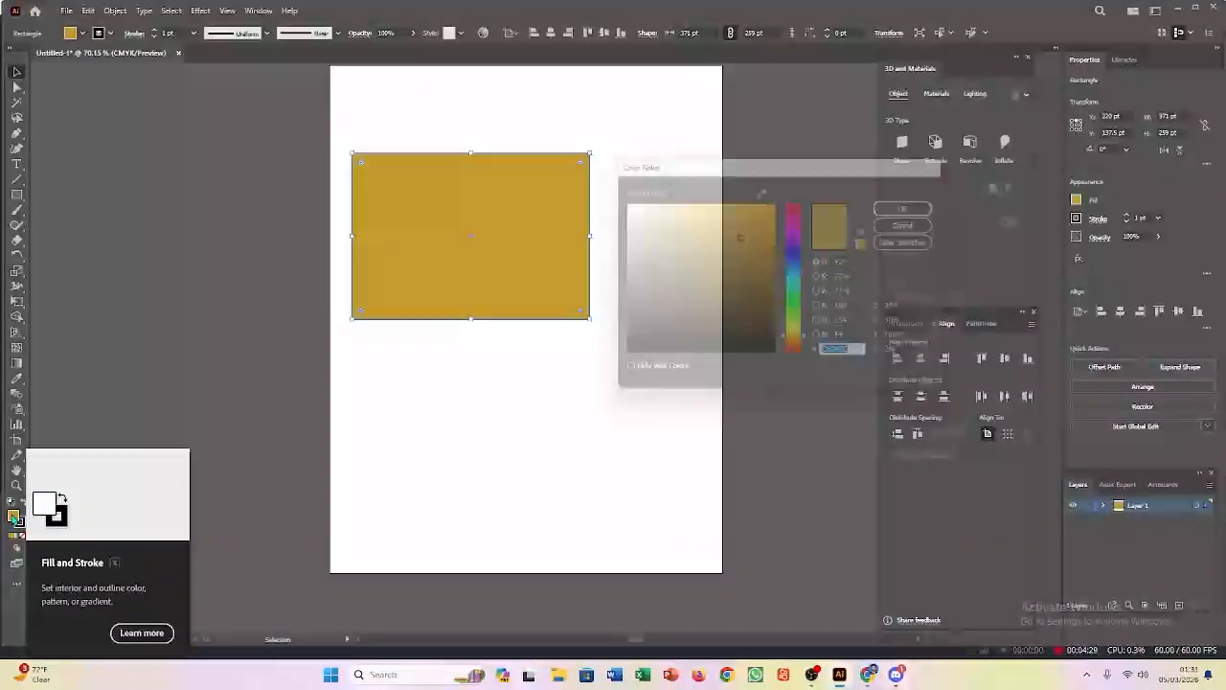
click(760, 222)
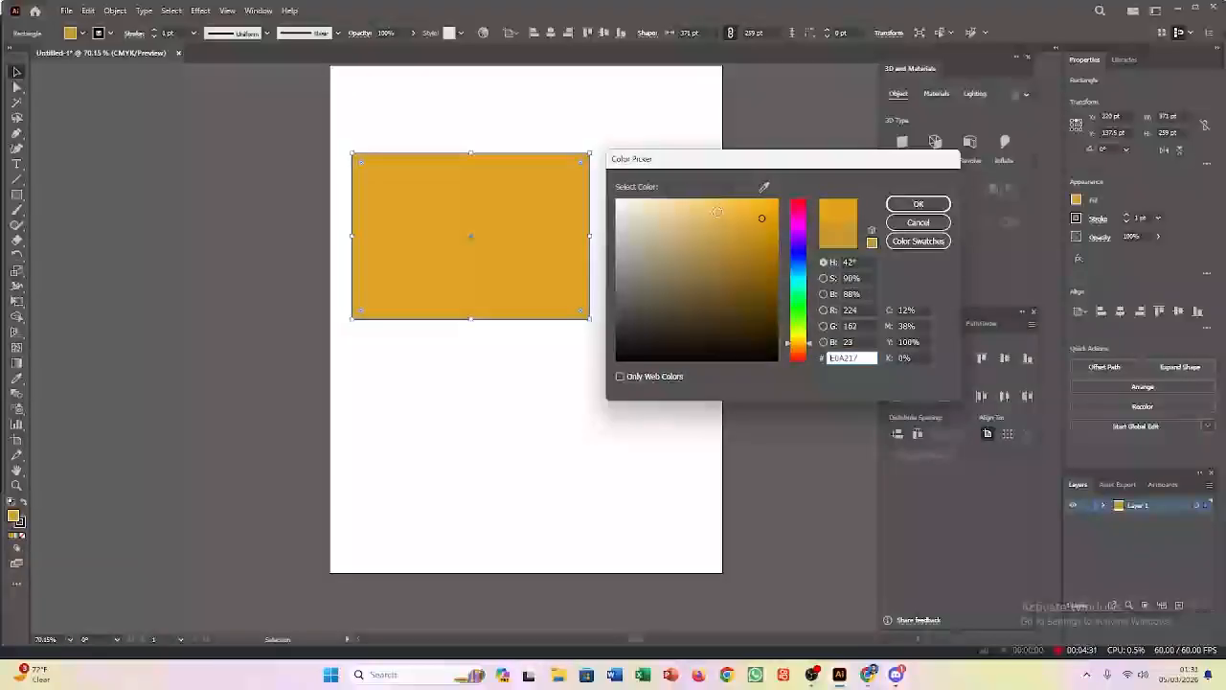
click(718, 209)
key(Return)
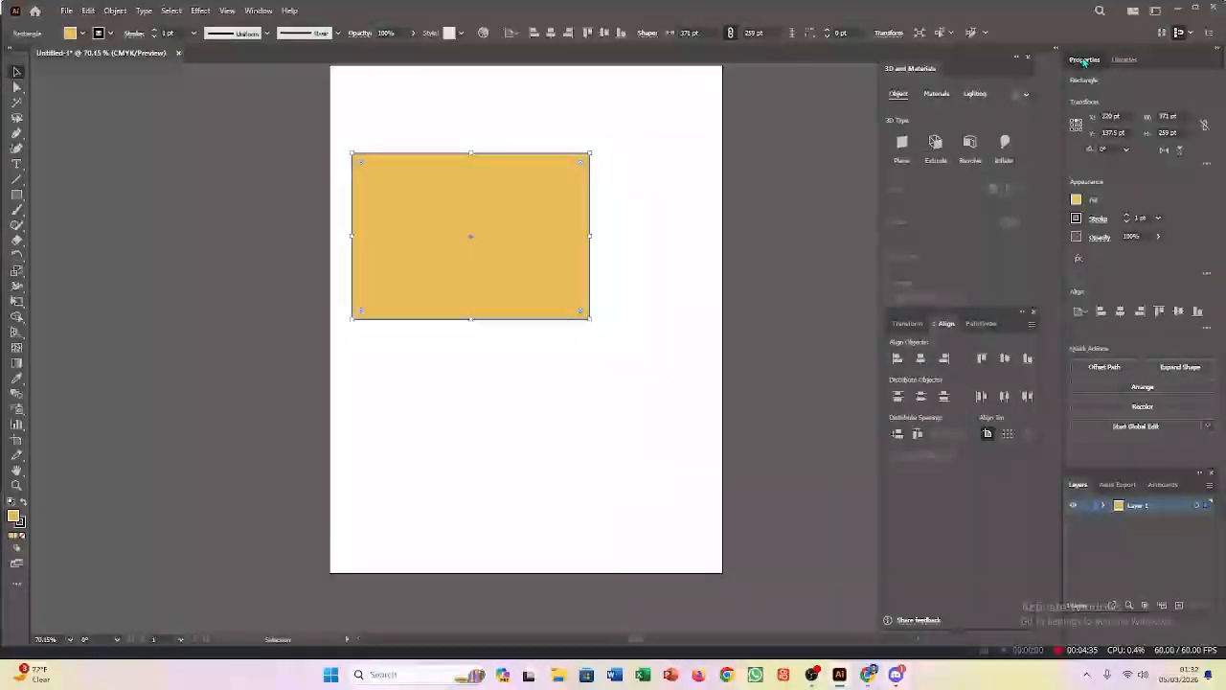
click(1123, 59)
click(1091, 64)
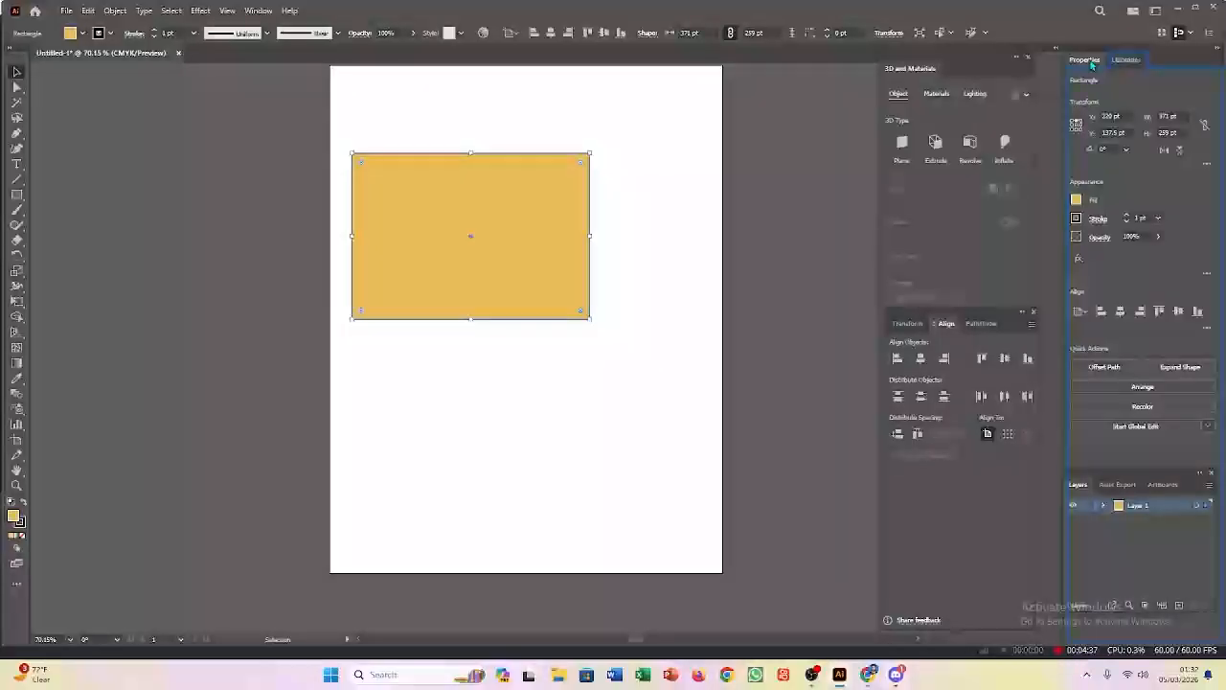
click(1124, 60)
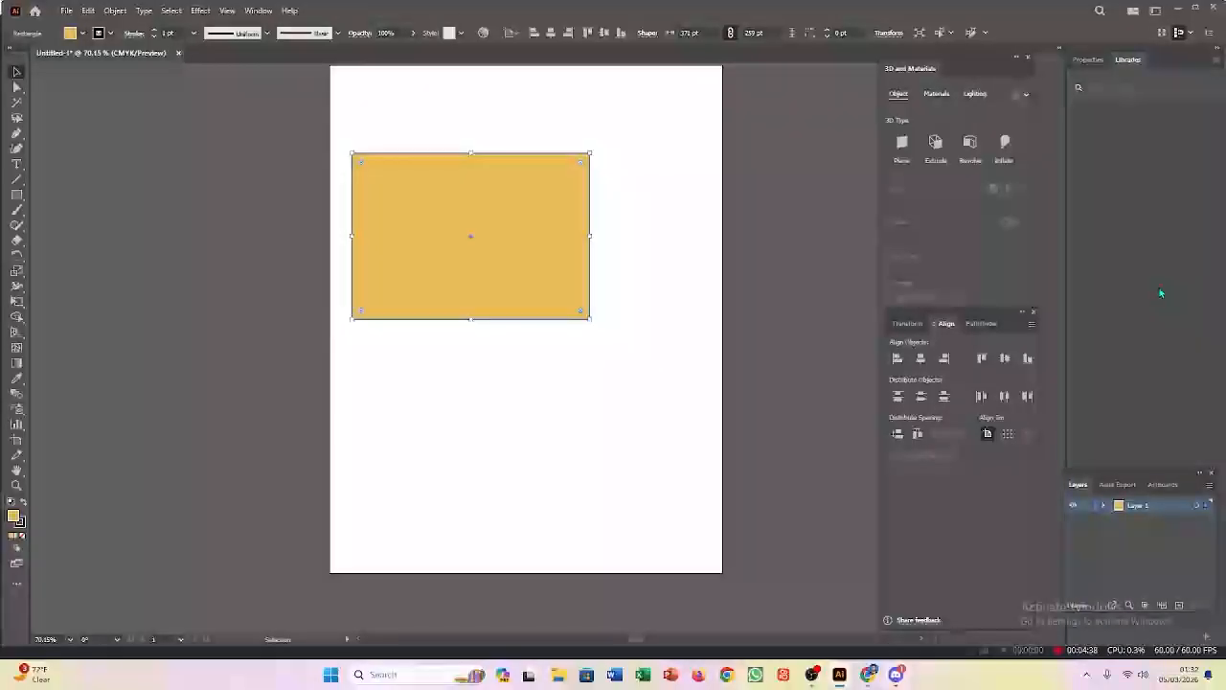
click(1085, 60)
Try a series of swatches, including yellow, dark blue, red and magenta, as the rectangle's fill and settle on purple.
click(1076, 201)
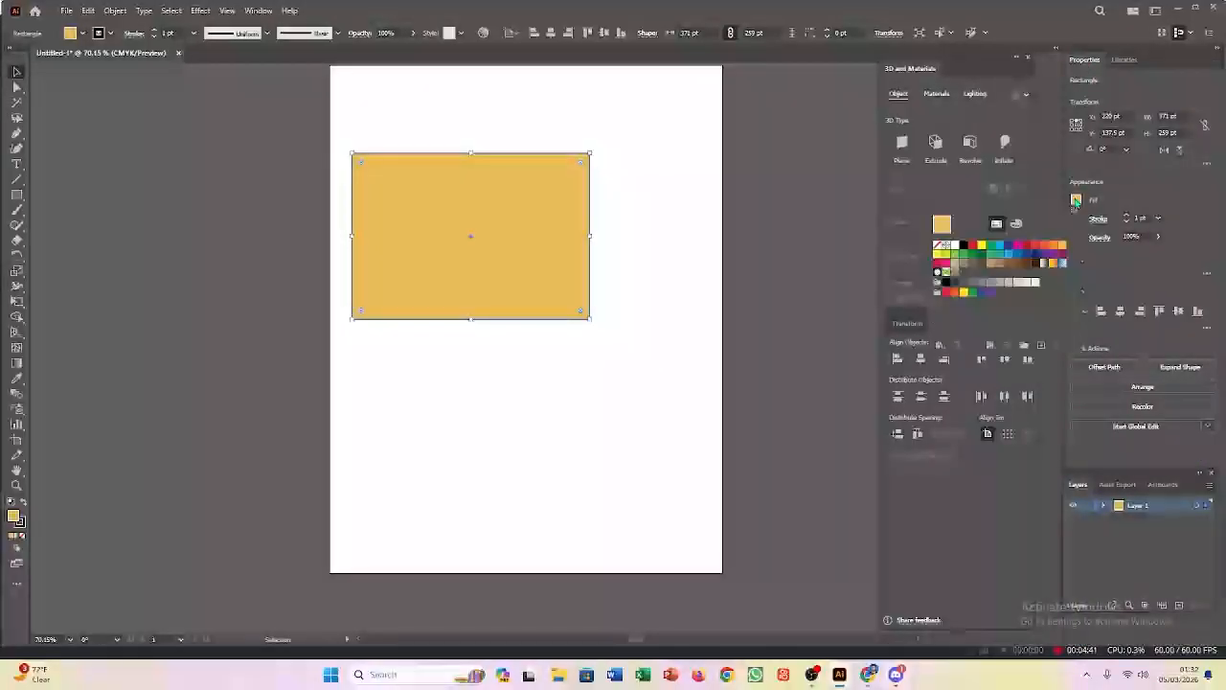
click(982, 246)
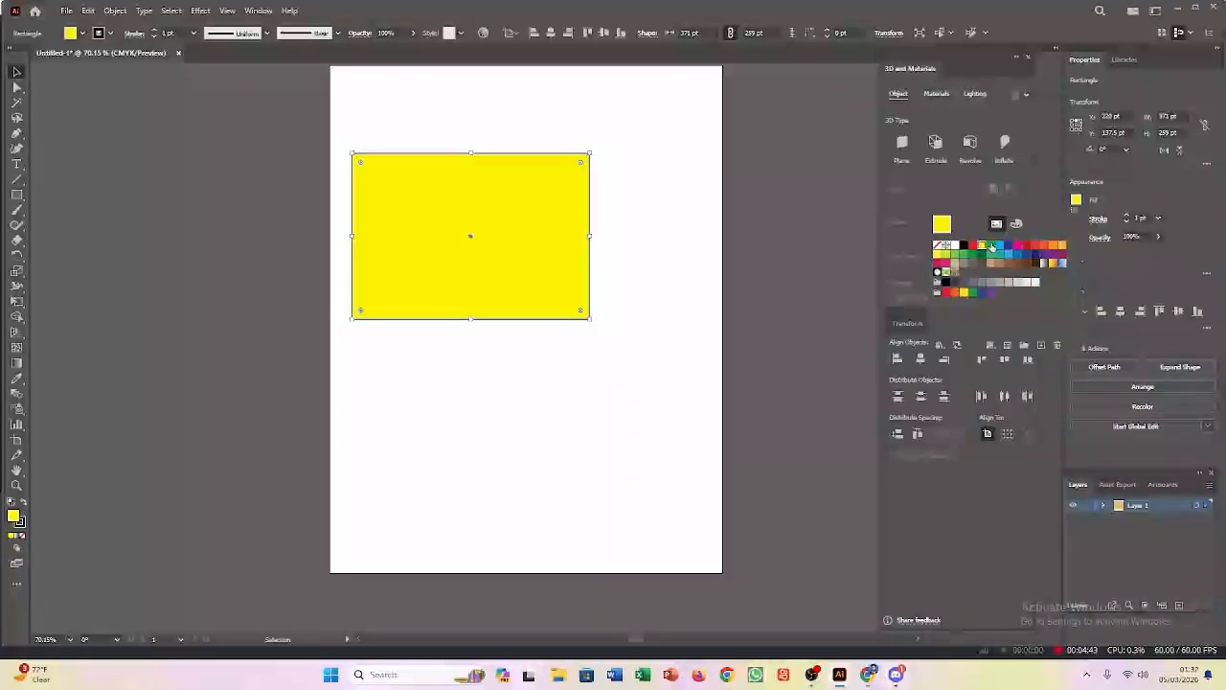
click(990, 246)
click(1002, 246)
click(1009, 247)
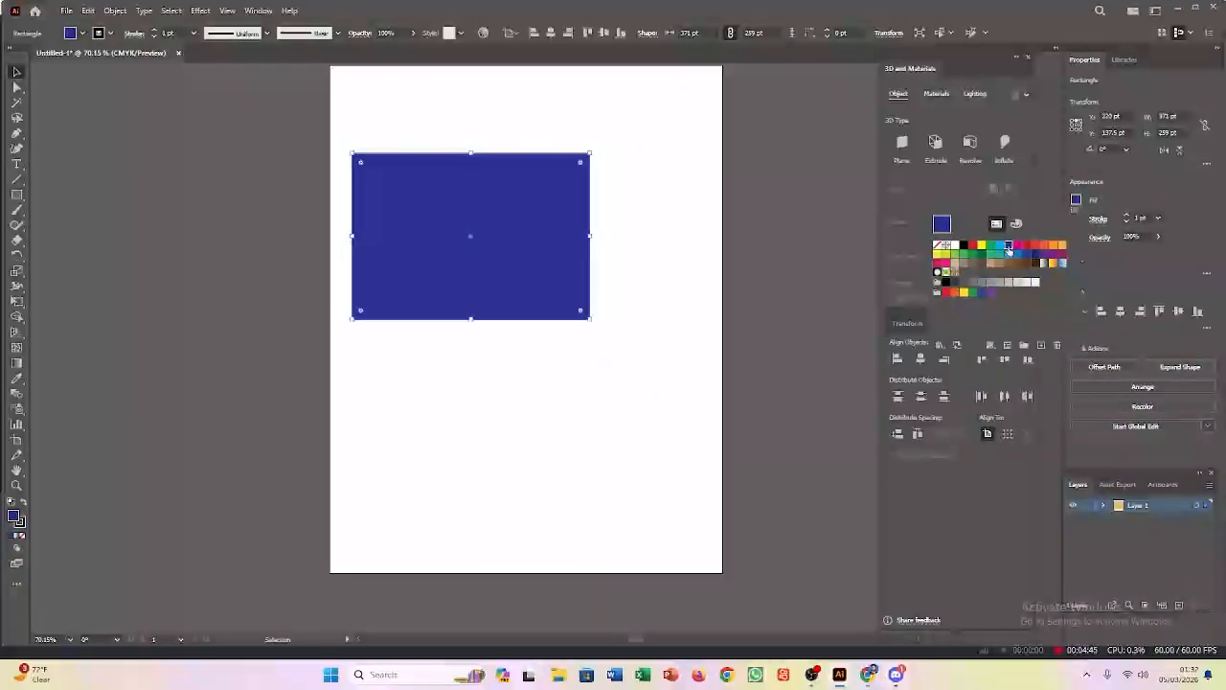
click(1018, 246)
click(1025, 247)
click(1034, 246)
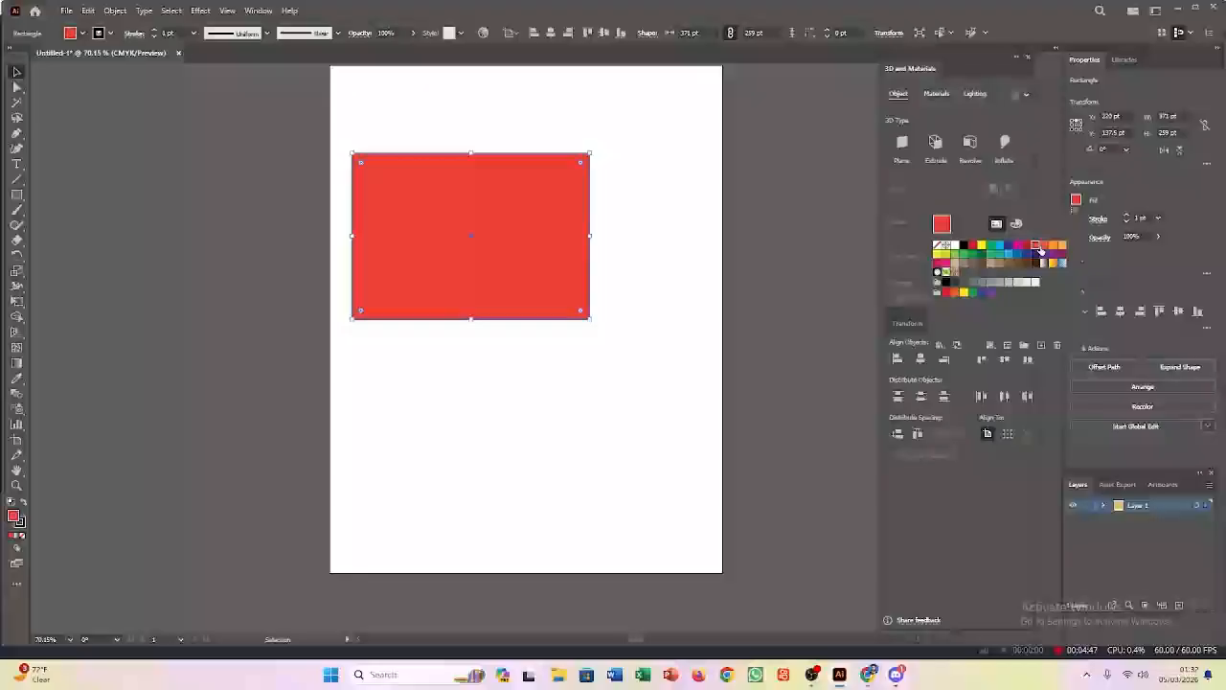
click(1043, 246)
click(1053, 246)
click(1061, 247)
click(1060, 254)
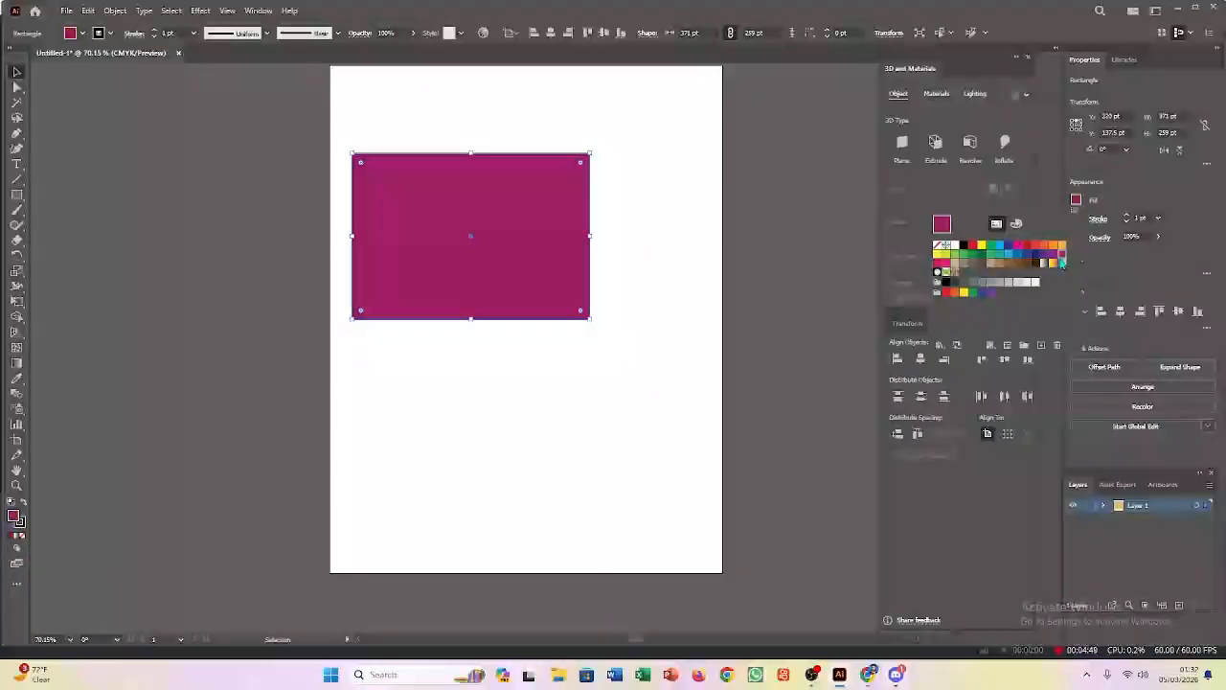
click(1053, 254)
click(1044, 254)
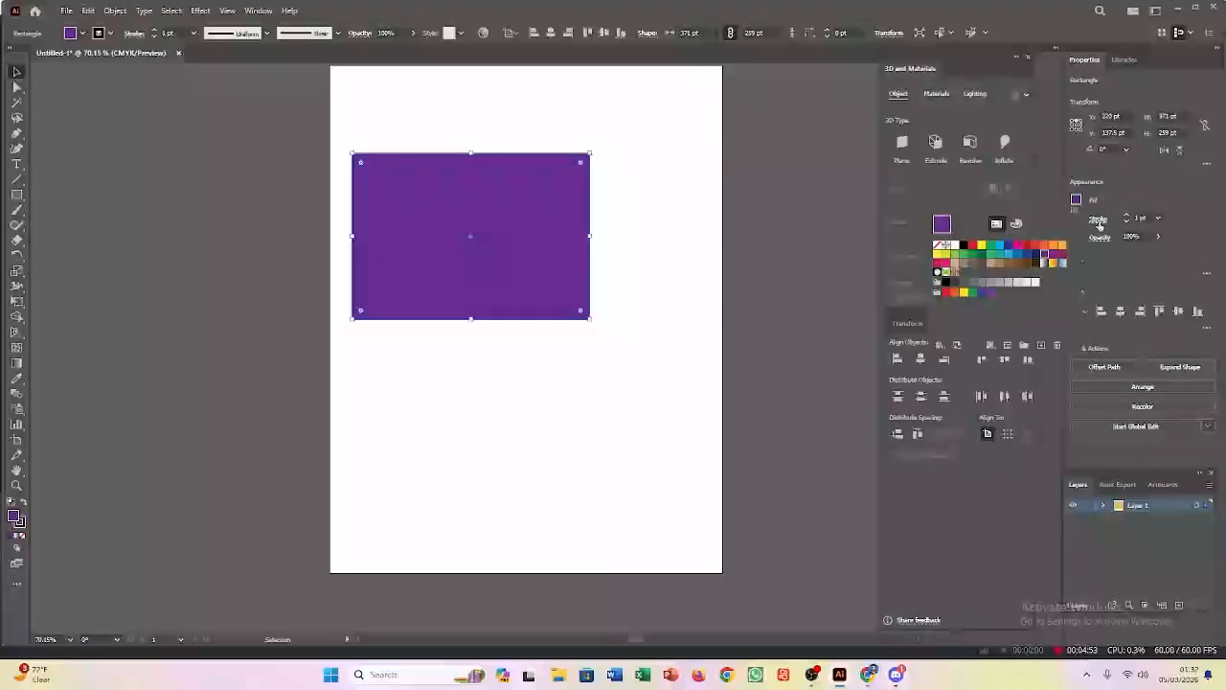
click(1113, 193)
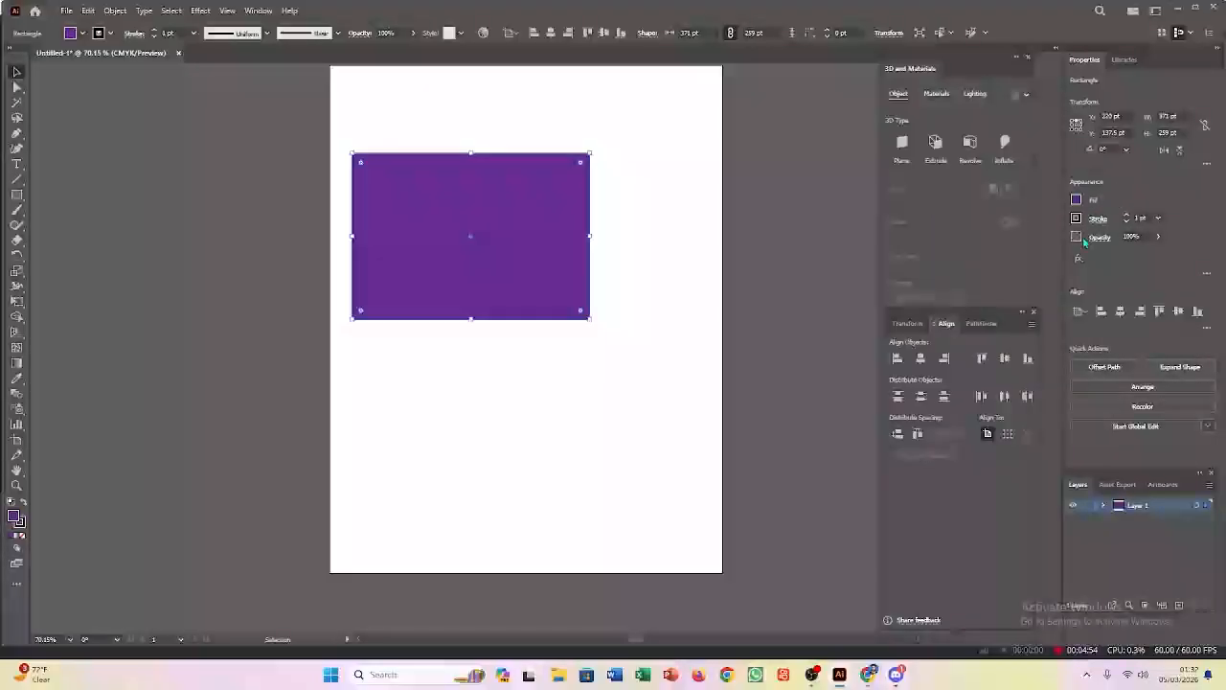
Increase the purple rectangle's stroke weight to 9 pt.
click(1128, 217)
click(1128, 217)
click(1128, 217)
click(1127, 216)
click(1128, 216)
click(1128, 216)
click(1127, 217)
click(1127, 216)
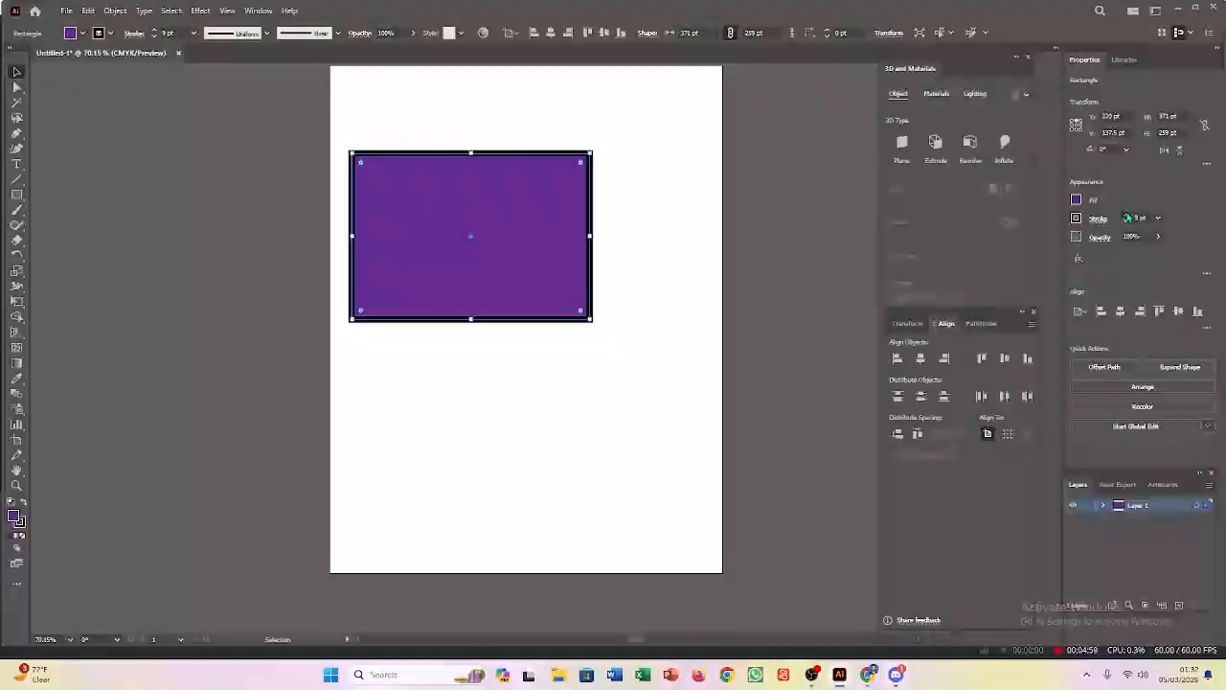
Set the purple rectangle's stroke weight to 10 pt and deselect the rectangle.
click(1128, 216)
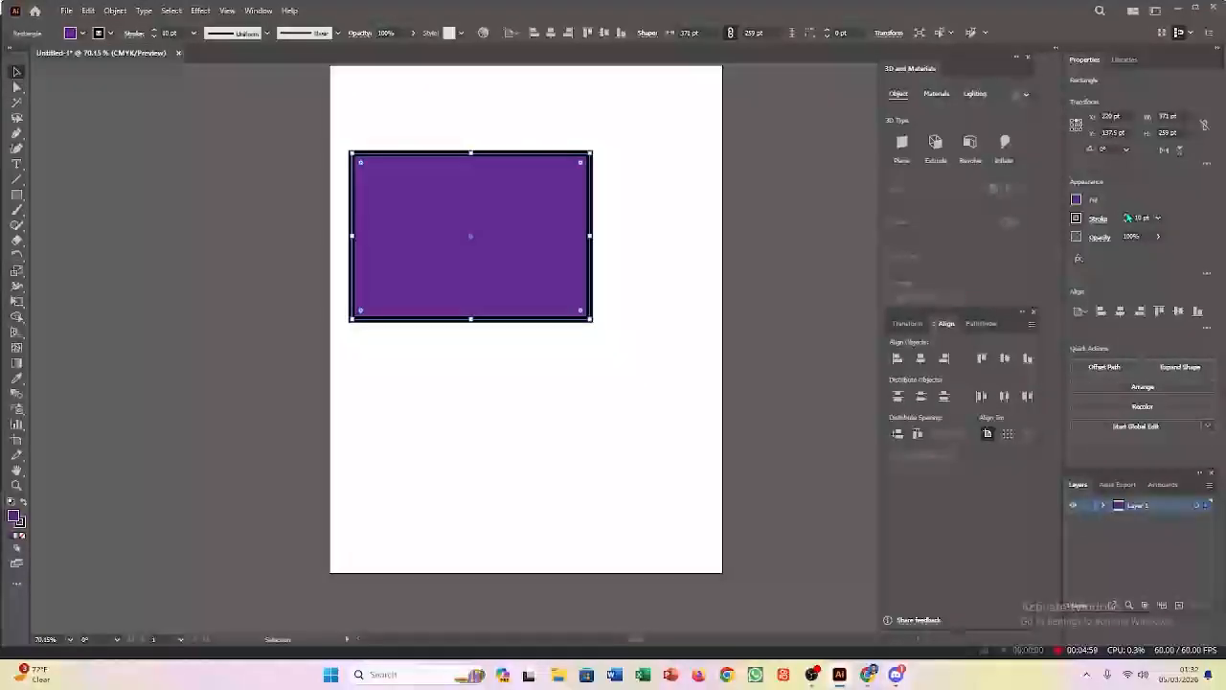
click(488, 121)
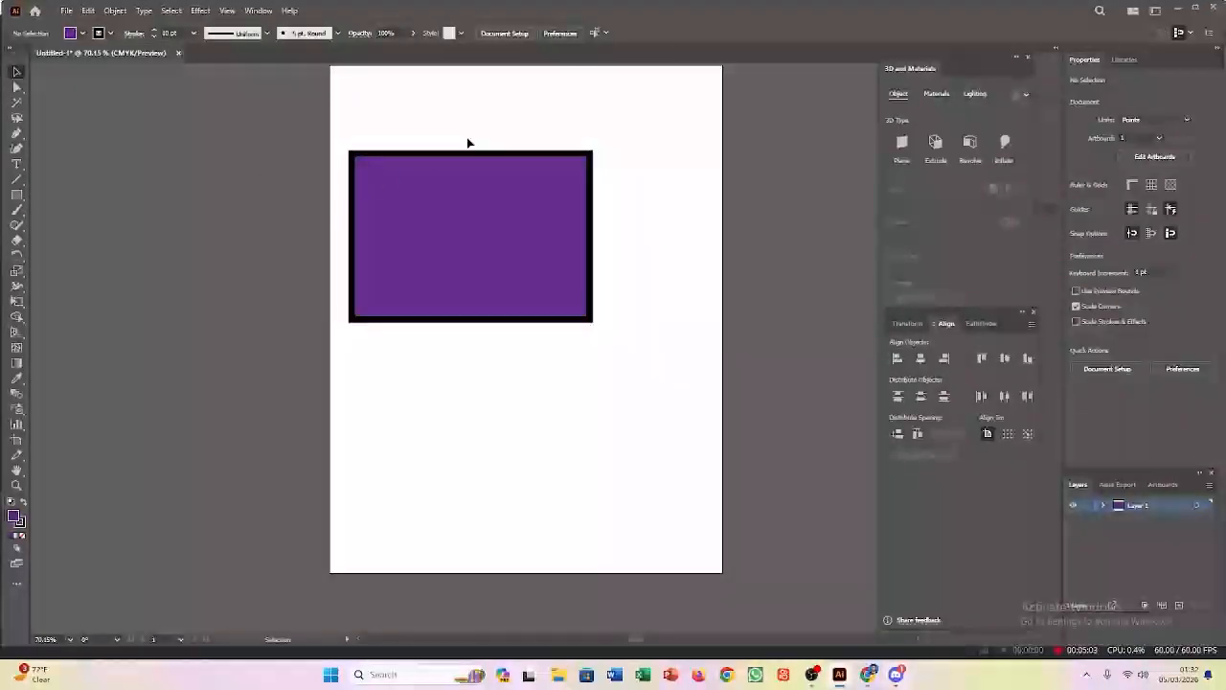
Zoom in and out repeatedly around the rectangle's upper edge to examine the stroke at different magnifications.
scroll(431, 90, up, 1)
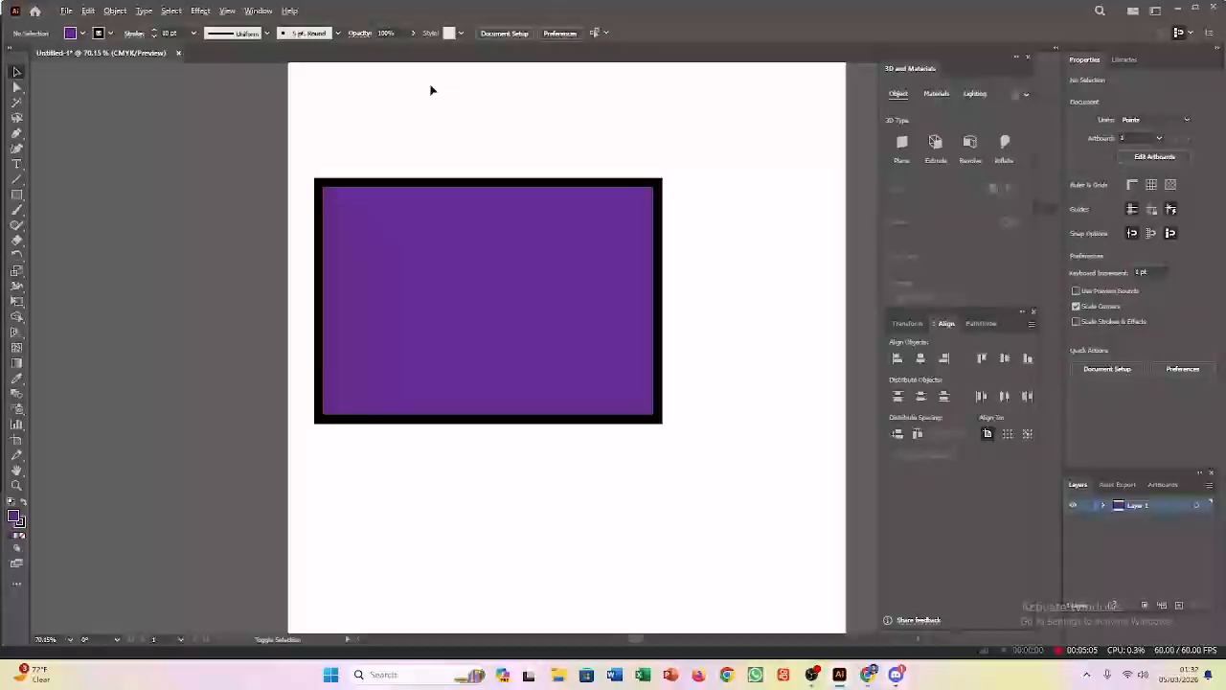
scroll(431, 90, up, 3)
scroll(443, 176, up, 3)
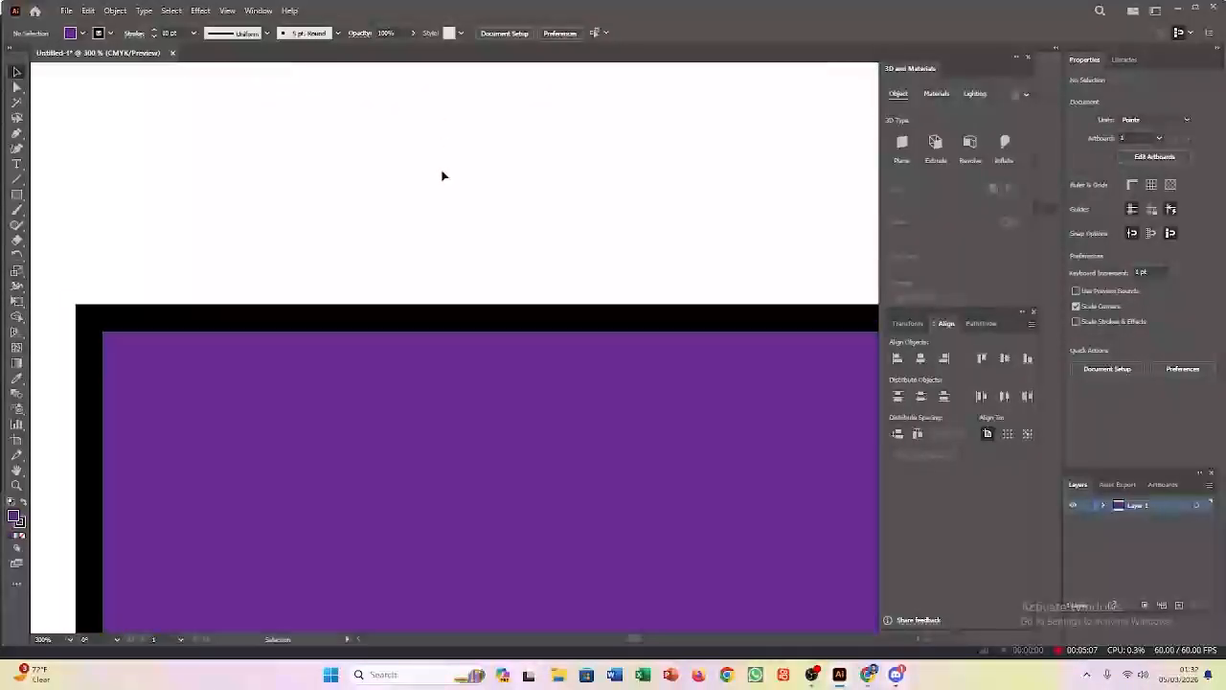
scroll(442, 175, down, 8)
scroll(506, 206, up, 3)
scroll(505, 206, up, 3)
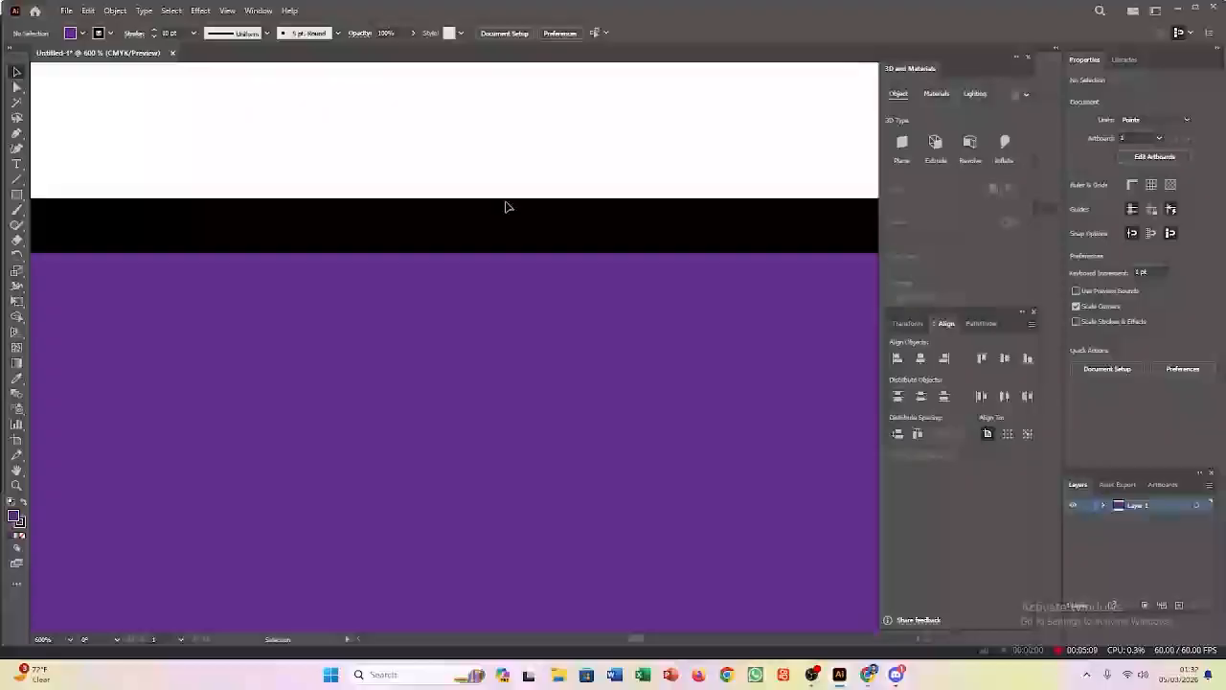
scroll(505, 206, down, 5)
scroll(506, 207, up, 5)
scroll(507, 207, down, 6)
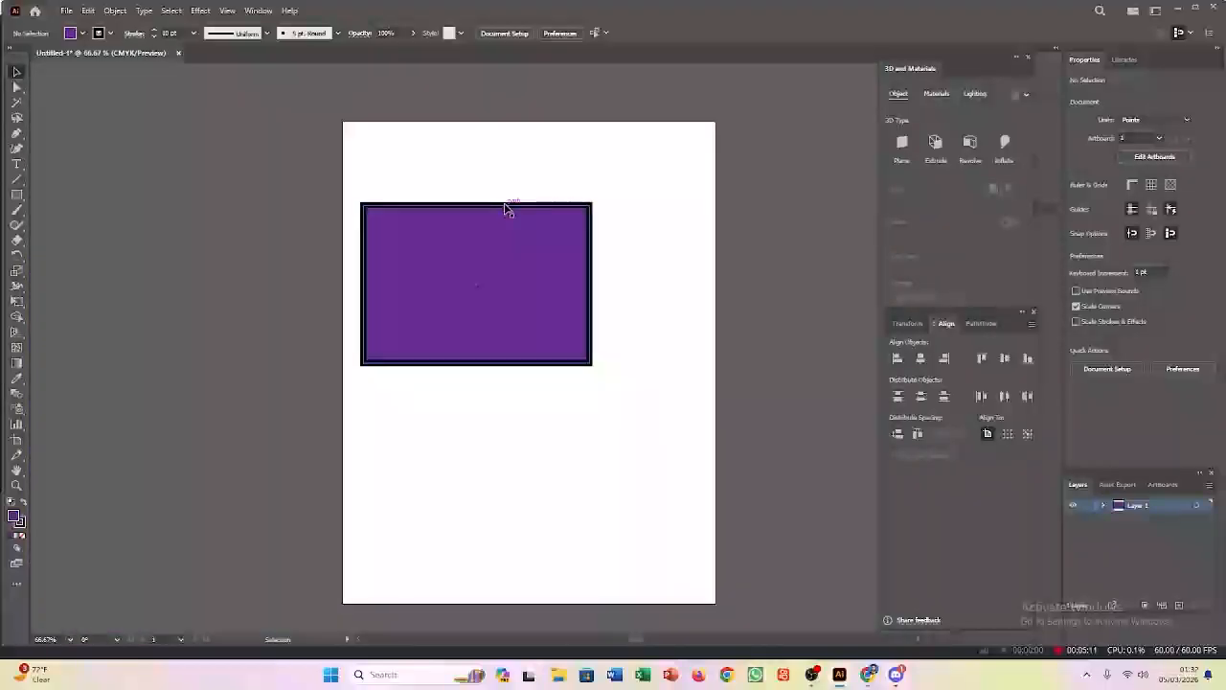
scroll(506, 207, up, 5)
scroll(506, 207, down, 6)
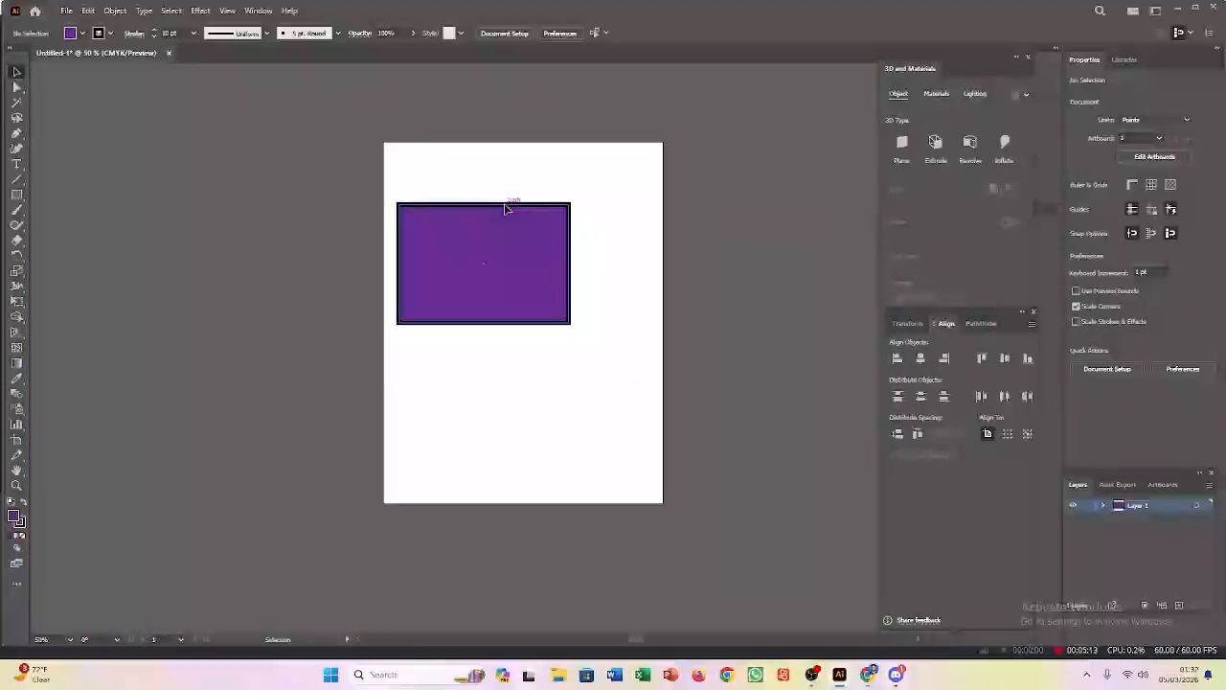
scroll(506, 207, up, 3)
scroll(506, 207, down, 5)
scroll(506, 207, up, 6)
scroll(505, 207, down, 6)
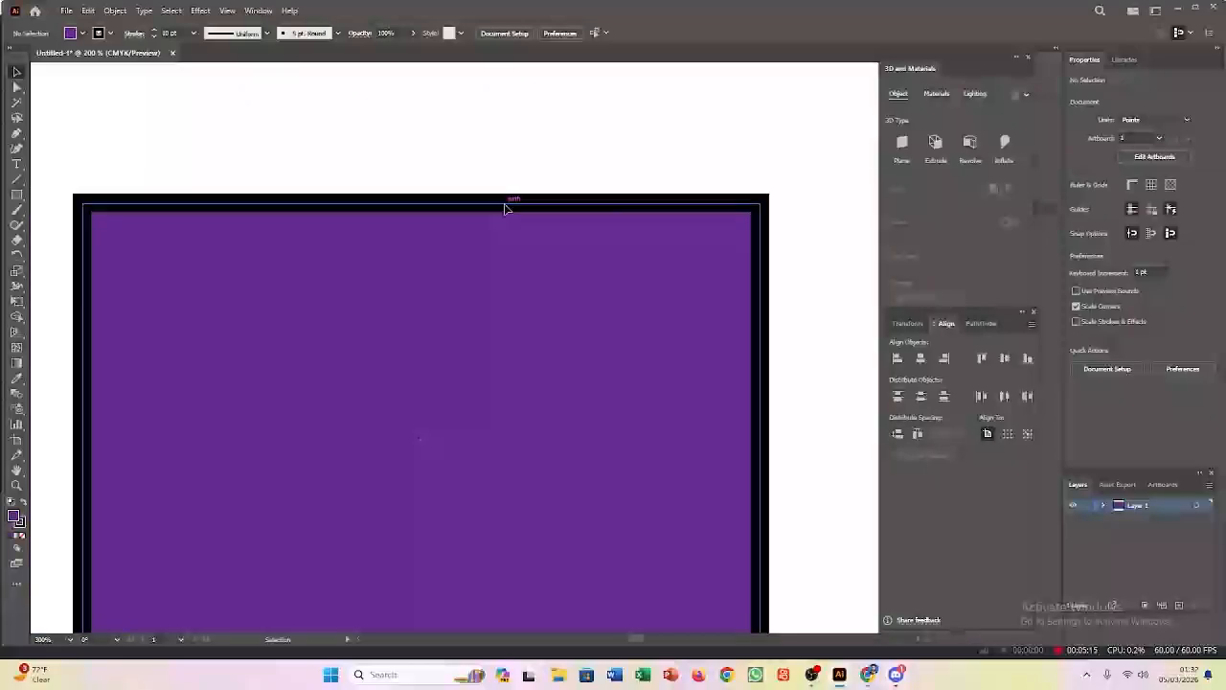
scroll(506, 207, up, 5)
scroll(506, 207, down, 2)
scroll(506, 207, down, 4)
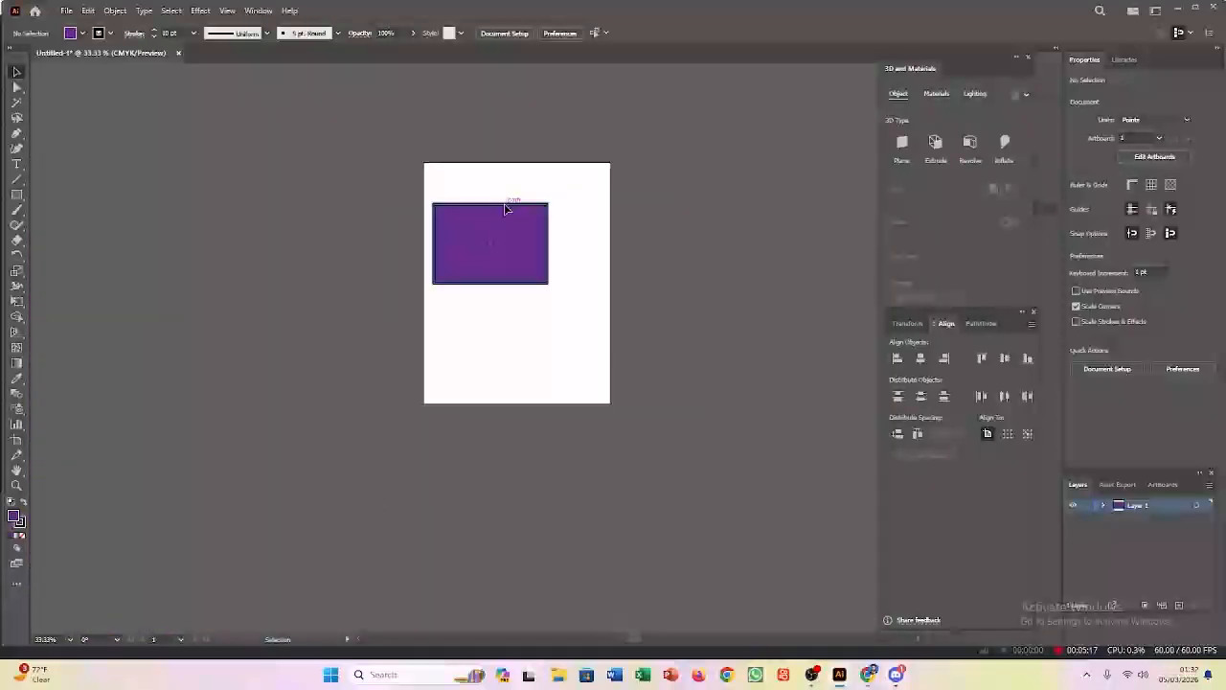
scroll(506, 207, up, 6)
scroll(506, 207, down, 6)
scroll(505, 207, up, 6)
scroll(505, 207, down, 2)
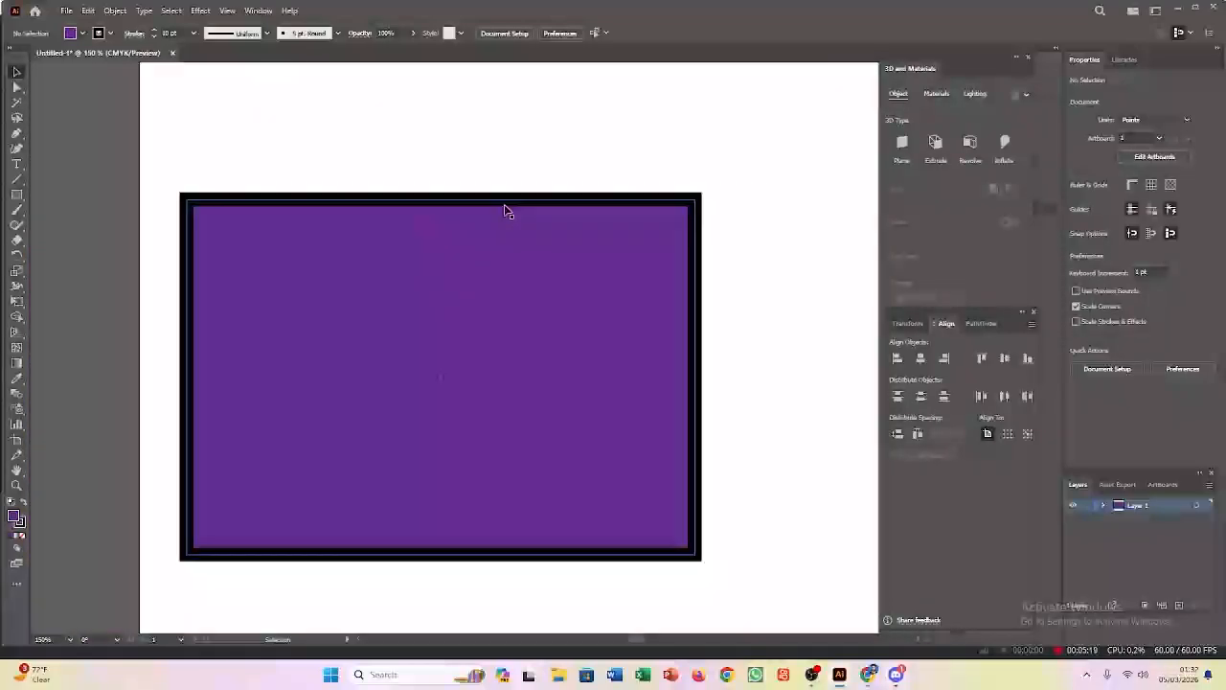
scroll(506, 207, down, 3)
scroll(506, 209, up, 3)
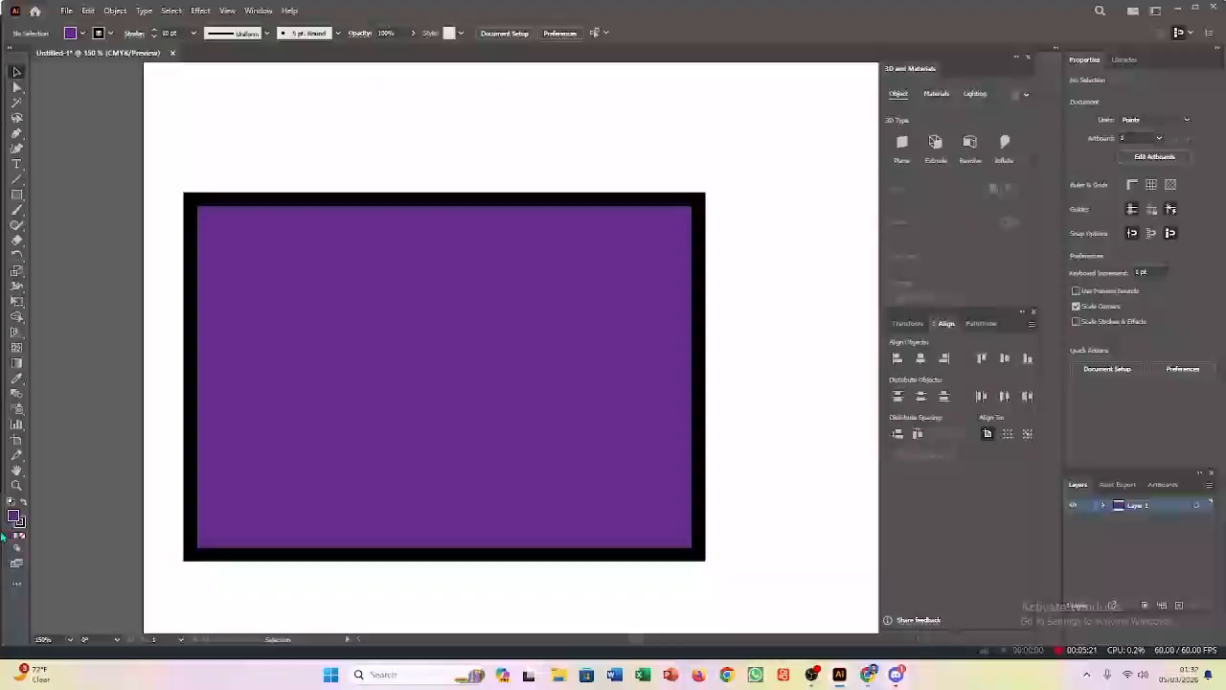
Use the Zoom tool to magnify the inside of the purple rectangle and zoom back out to about 78%.
click(18, 486)
scroll(484, 353, up, 2)
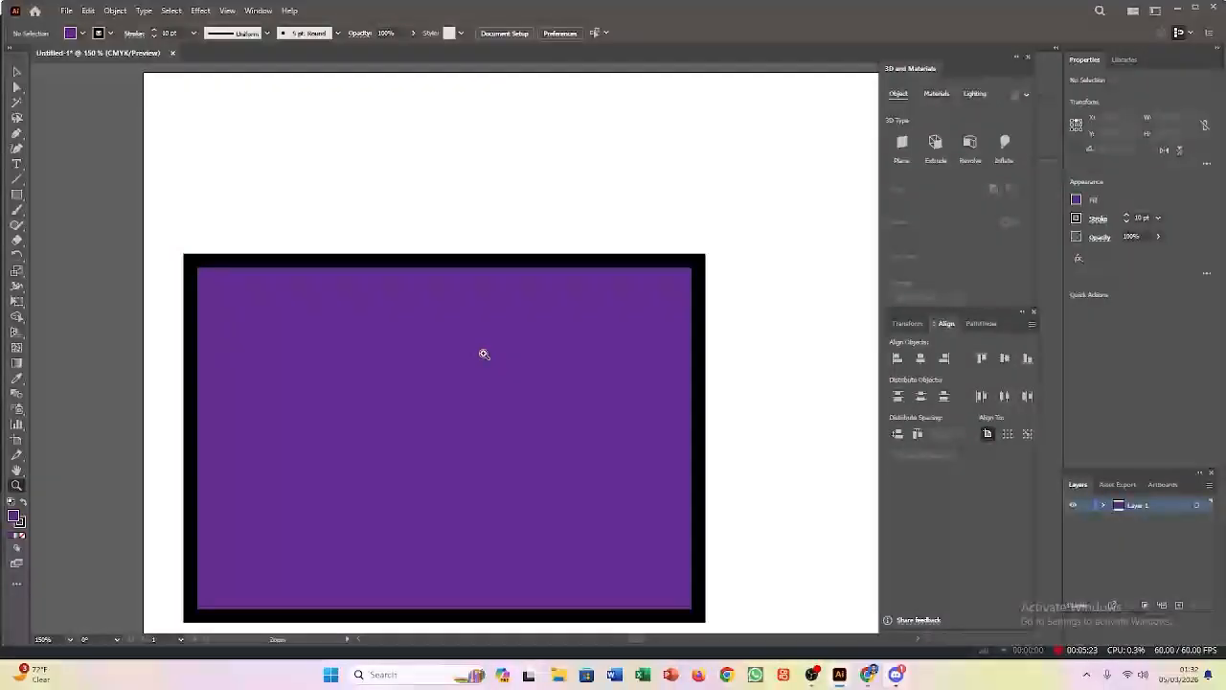
scroll(484, 354, down, 3)
scroll(484, 353, up, 5)
scroll(484, 353, down, 3)
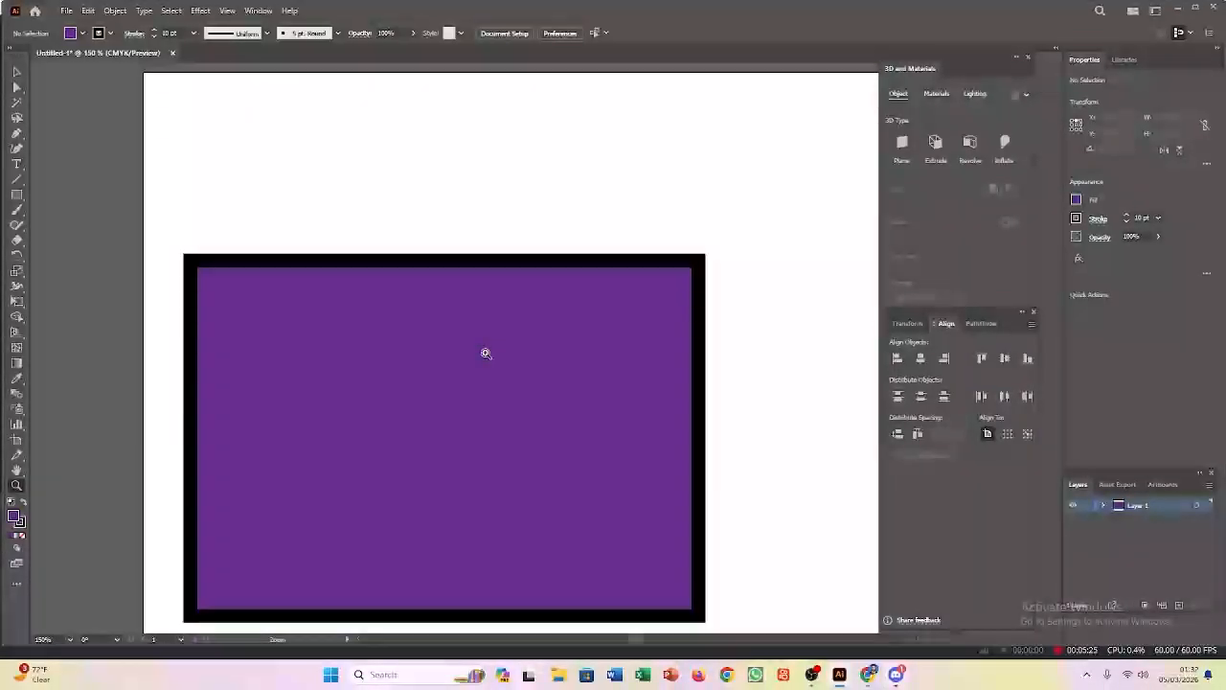
scroll(485, 351, up, 3)
scroll(486, 347, down, 1)
scroll(488, 345, up, 1)
scroll(491, 342, down, 1)
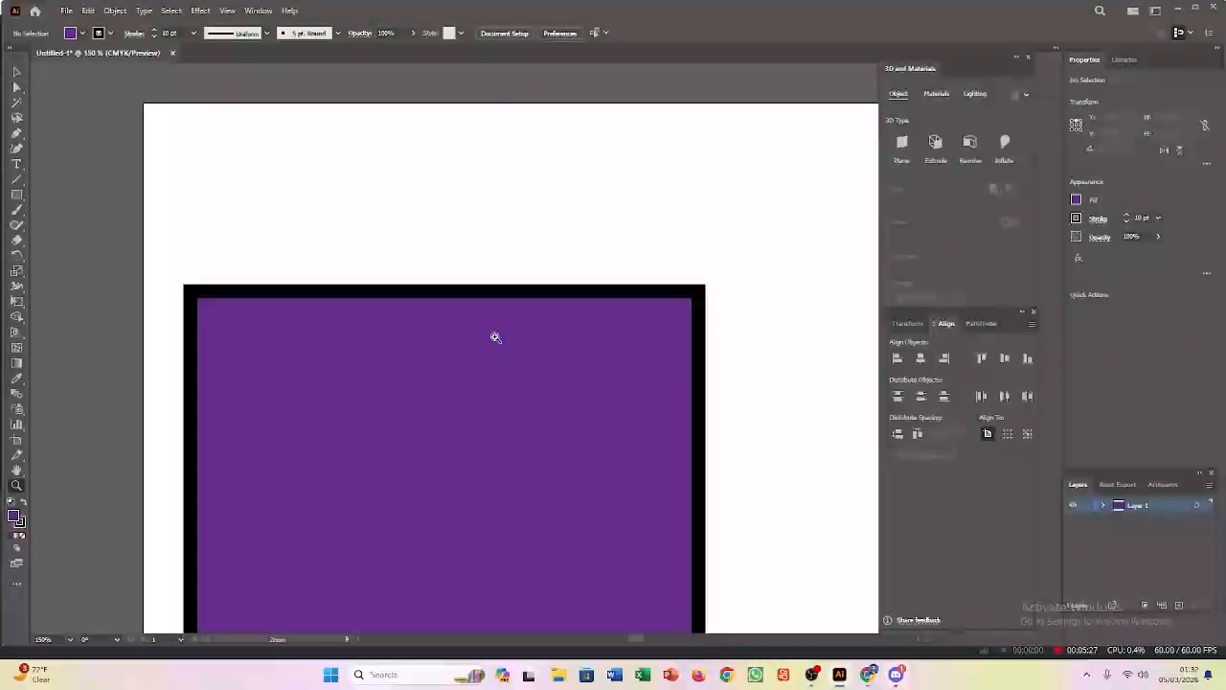
drag(558, 345, 580, 394)
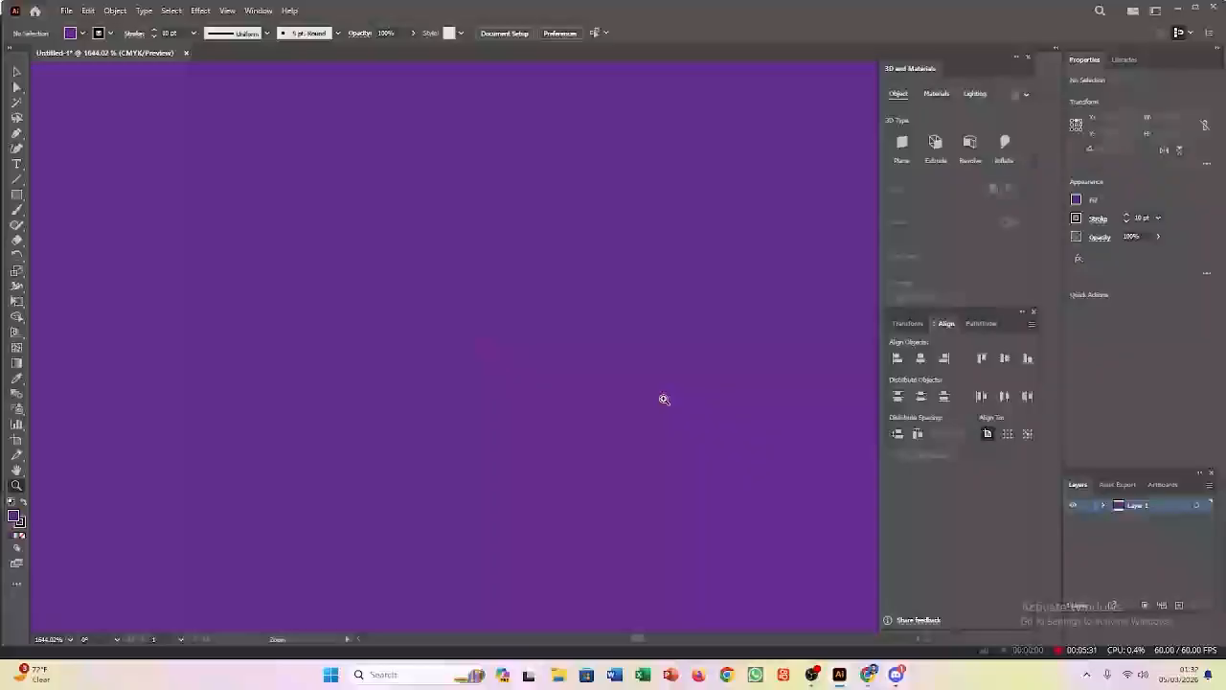
drag(591, 390, 194, 303)
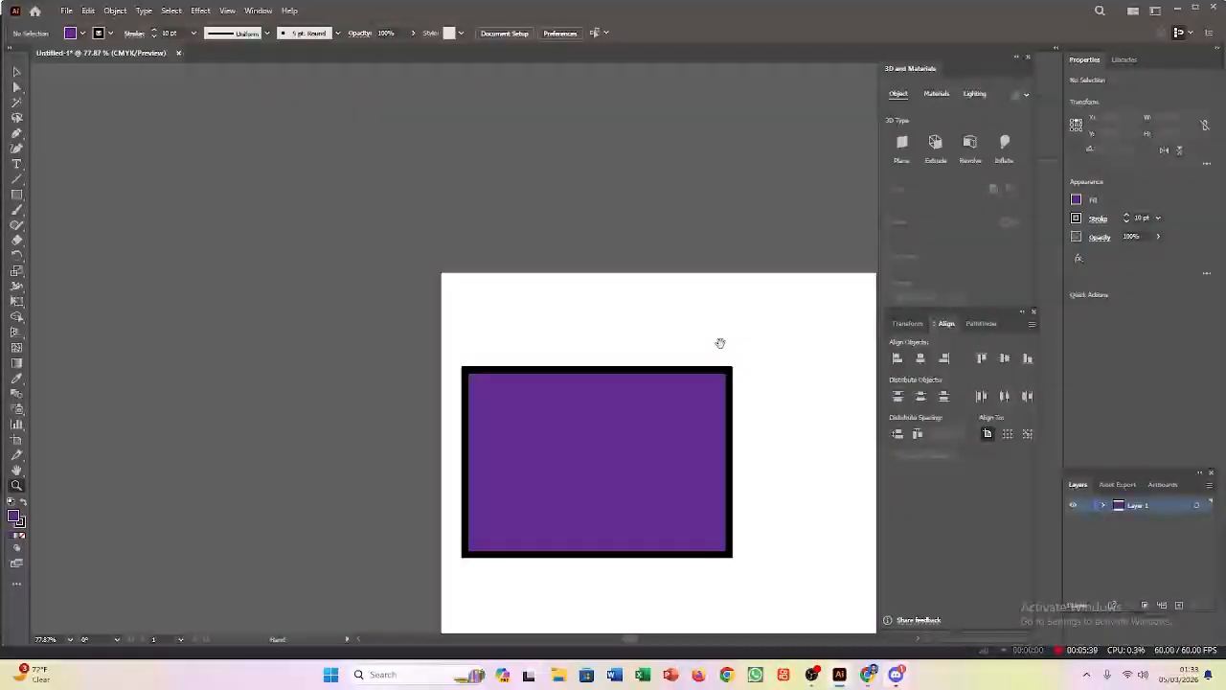
Move the artboard back into view with the Hand tool, then zoom in on the rectangle and back out to 150%.
key(space)
drag(720, 343, 547, 151)
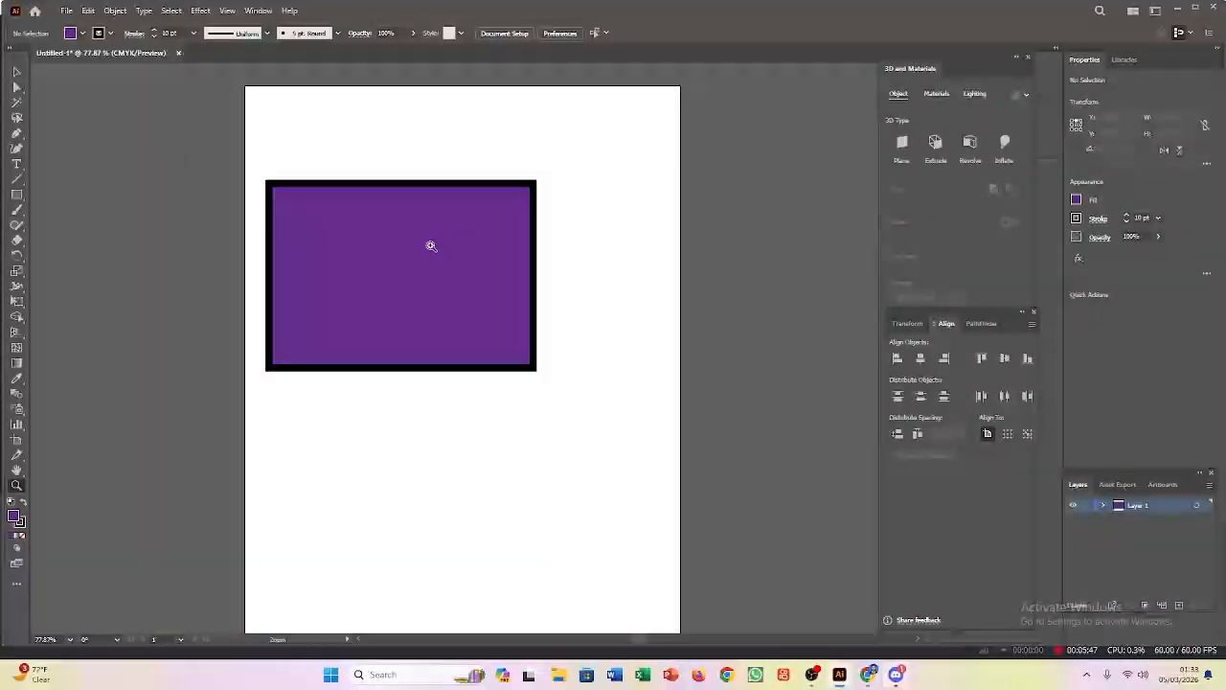
drag(414, 256, 439, 266)
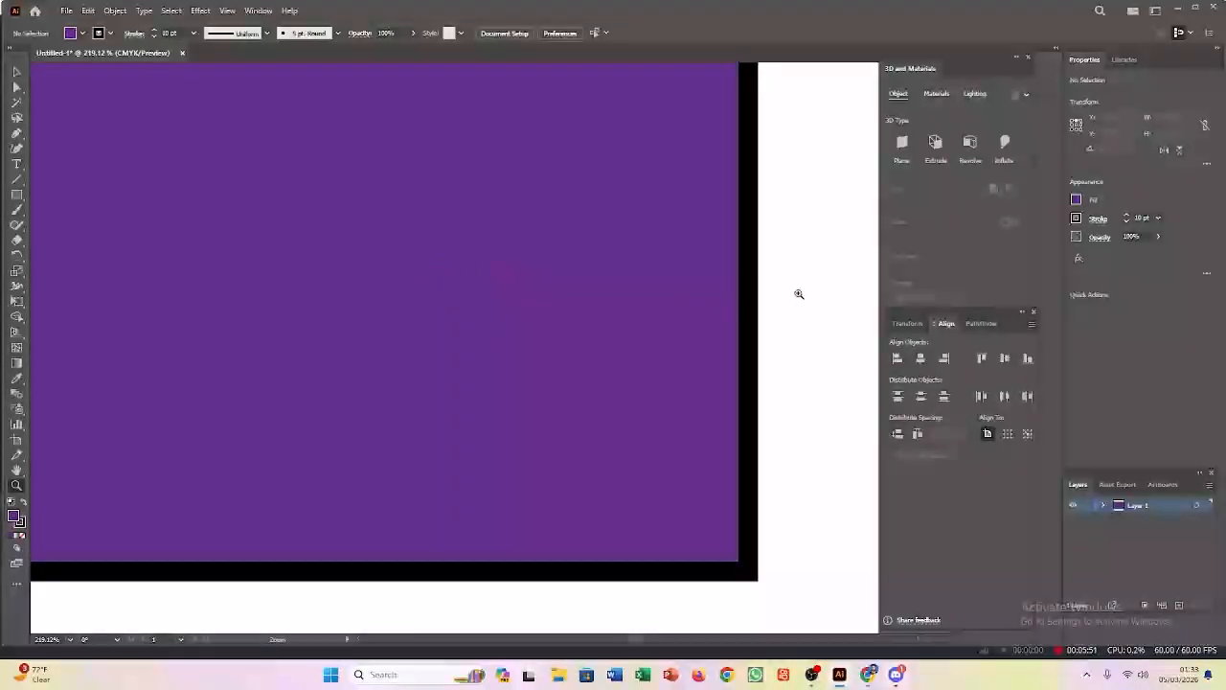
alt+click(649, 302)
alt+click(648, 303)
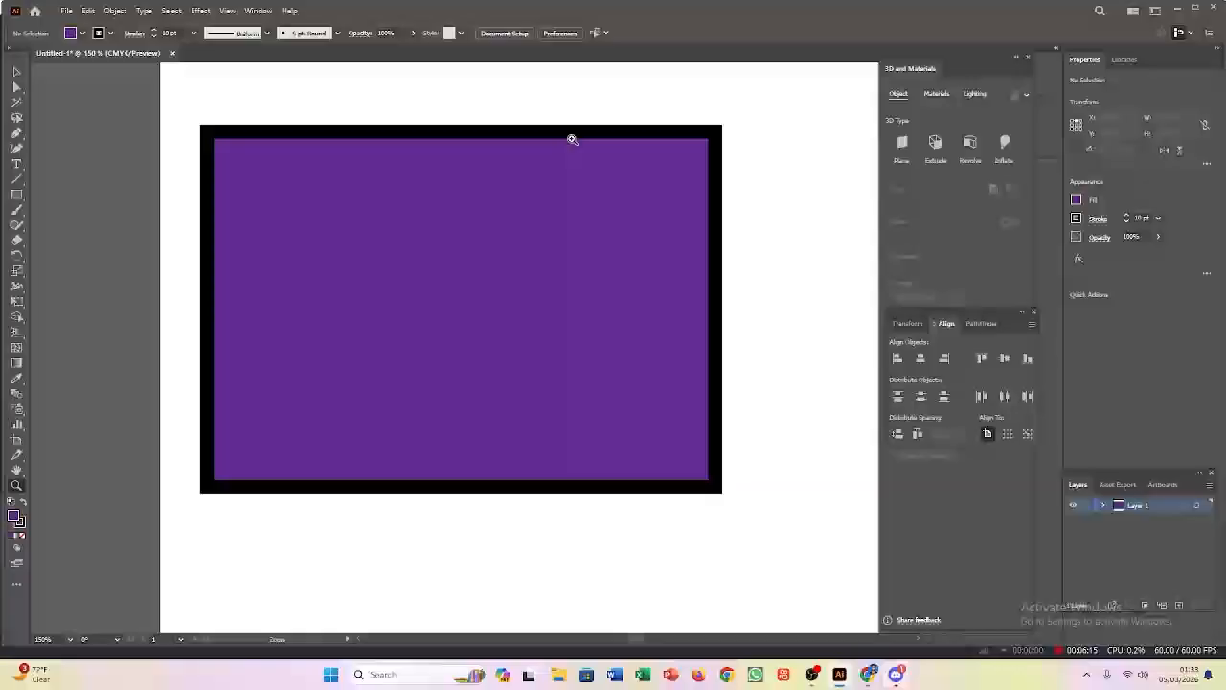
Select the rectangle and try orange and dark blue swatches as its fill, settling on red.
click(17, 71)
click(550, 230)
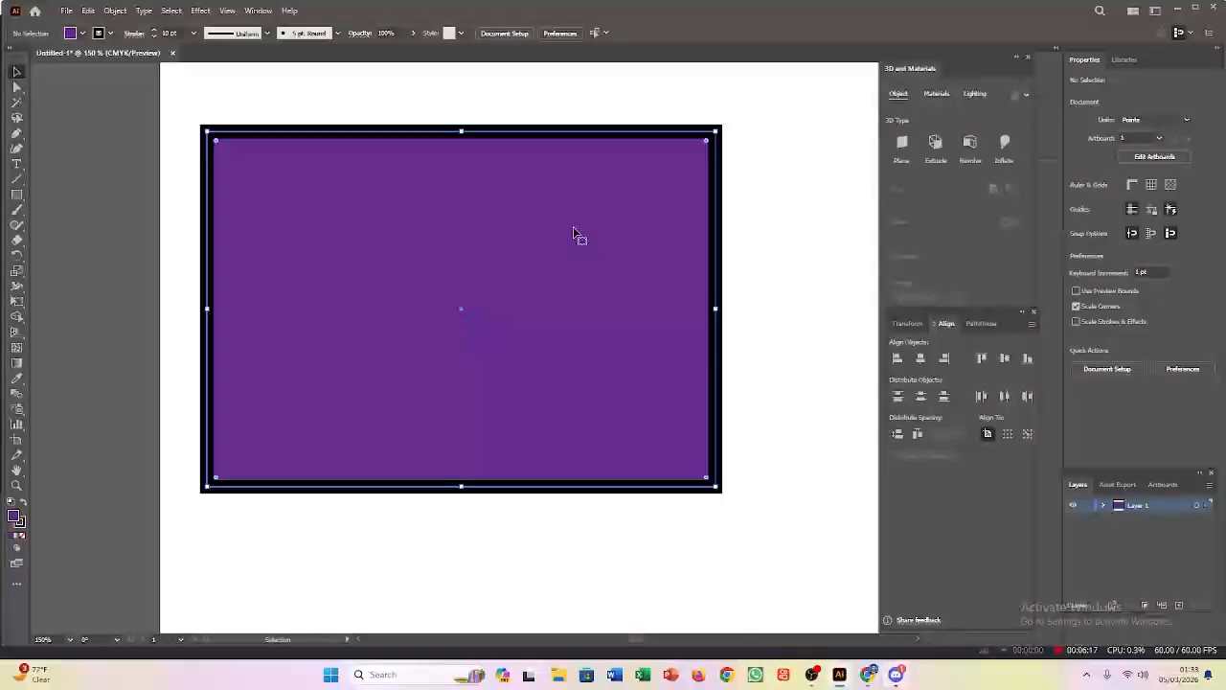
click(1076, 199)
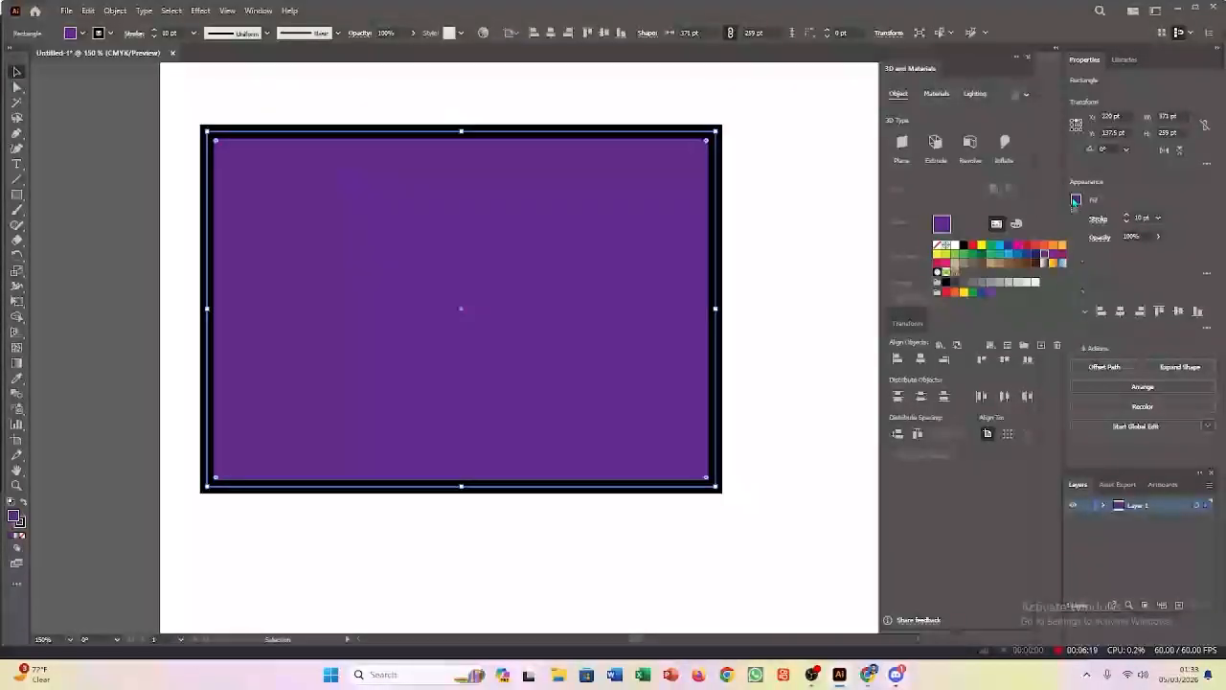
click(1058, 246)
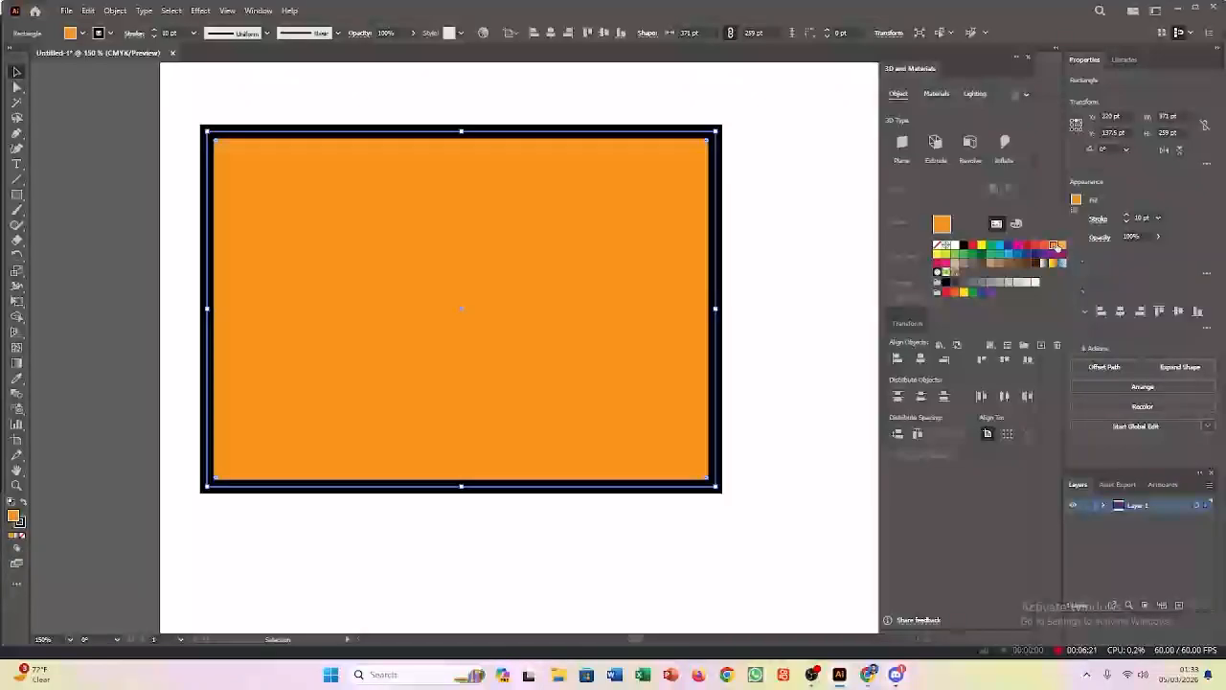
click(1031, 260)
click(1030, 254)
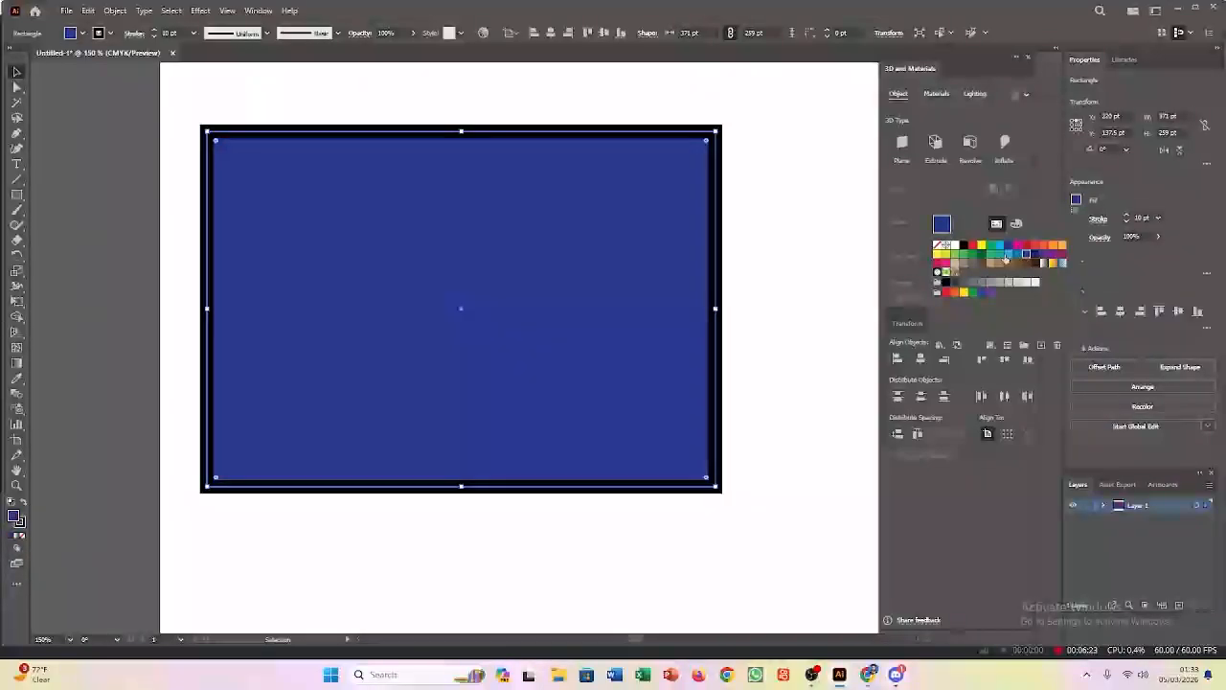
click(1023, 254)
click(1026, 247)
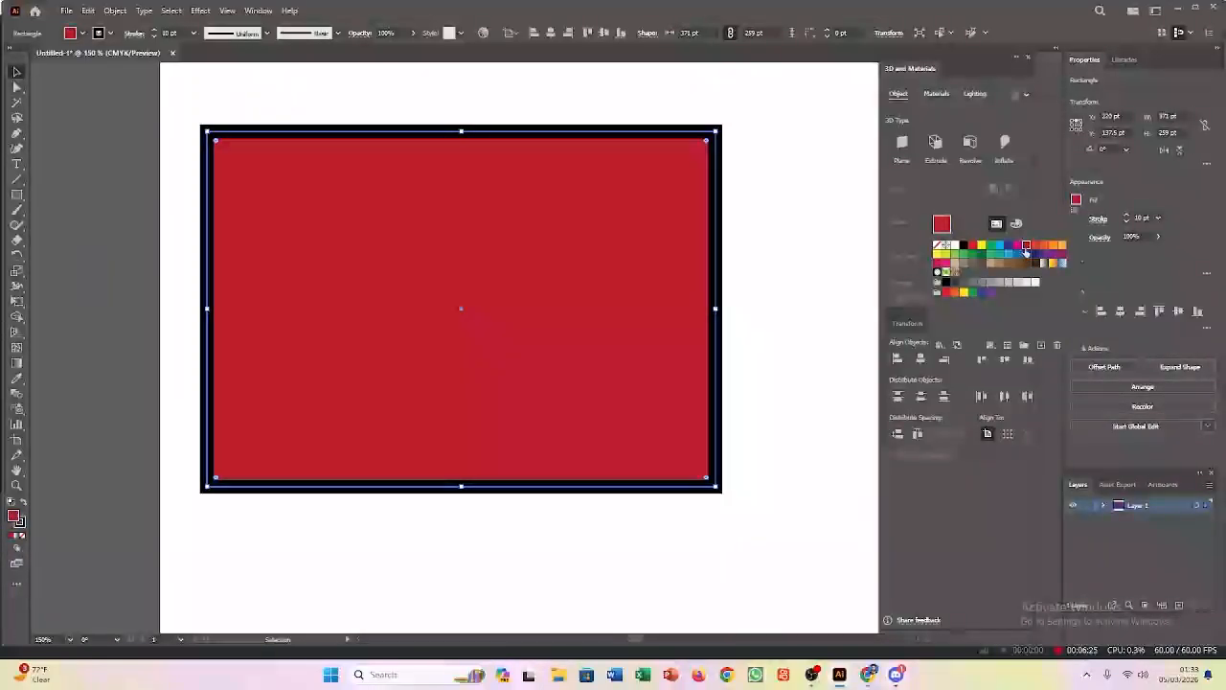
click(1075, 200)
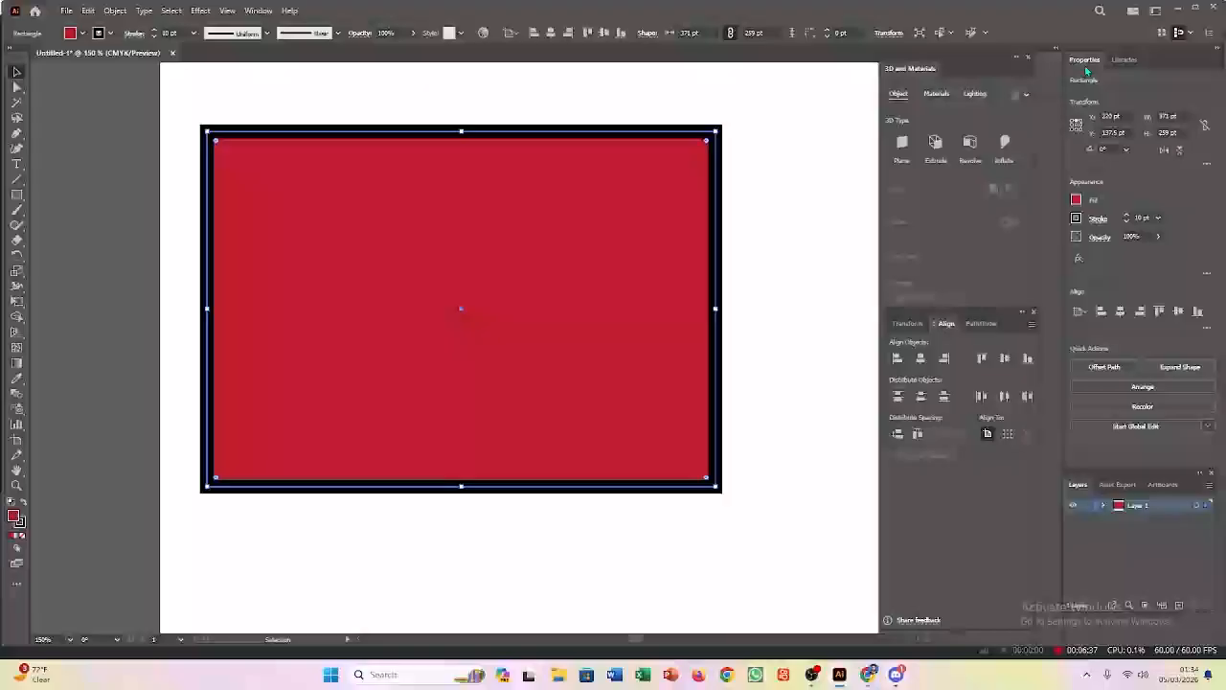
Increase the red rectangle's stroke weight to 31 pt.
click(1127, 216)
click(1127, 217)
click(1126, 216)
click(1127, 216)
click(1126, 216)
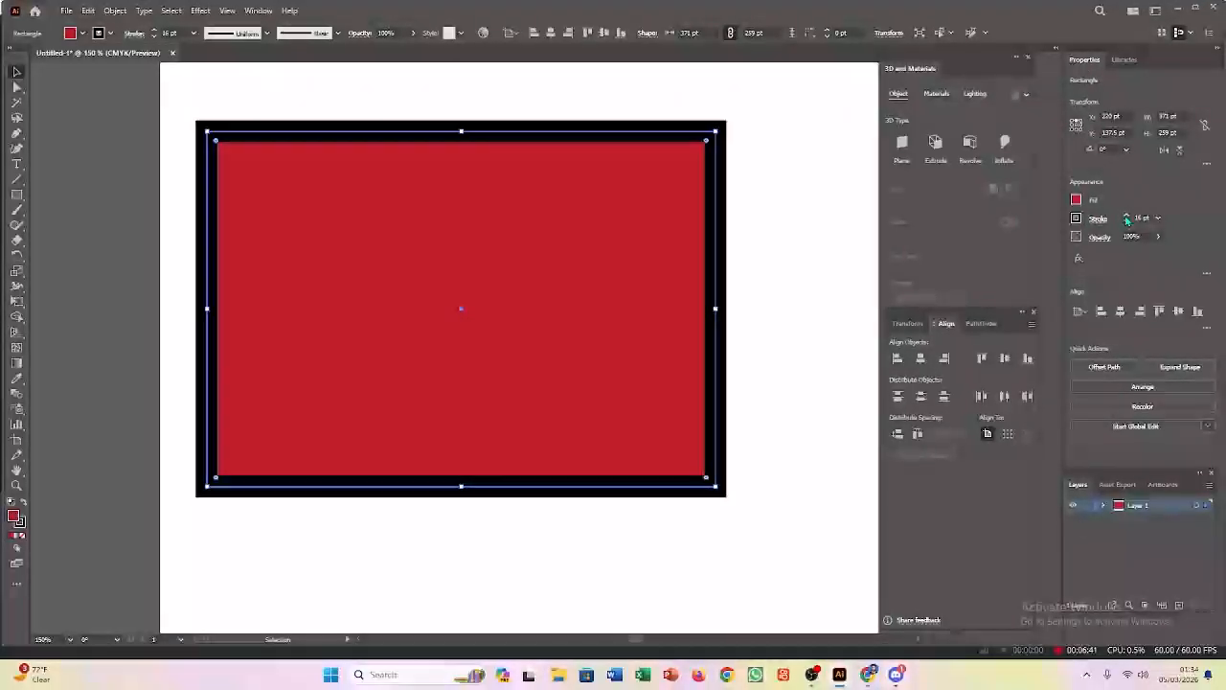
click(1127, 216)
click(1127, 217)
click(1127, 217)
click(1127, 216)
click(1126, 217)
click(1127, 217)
click(1127, 217)
click(1126, 216)
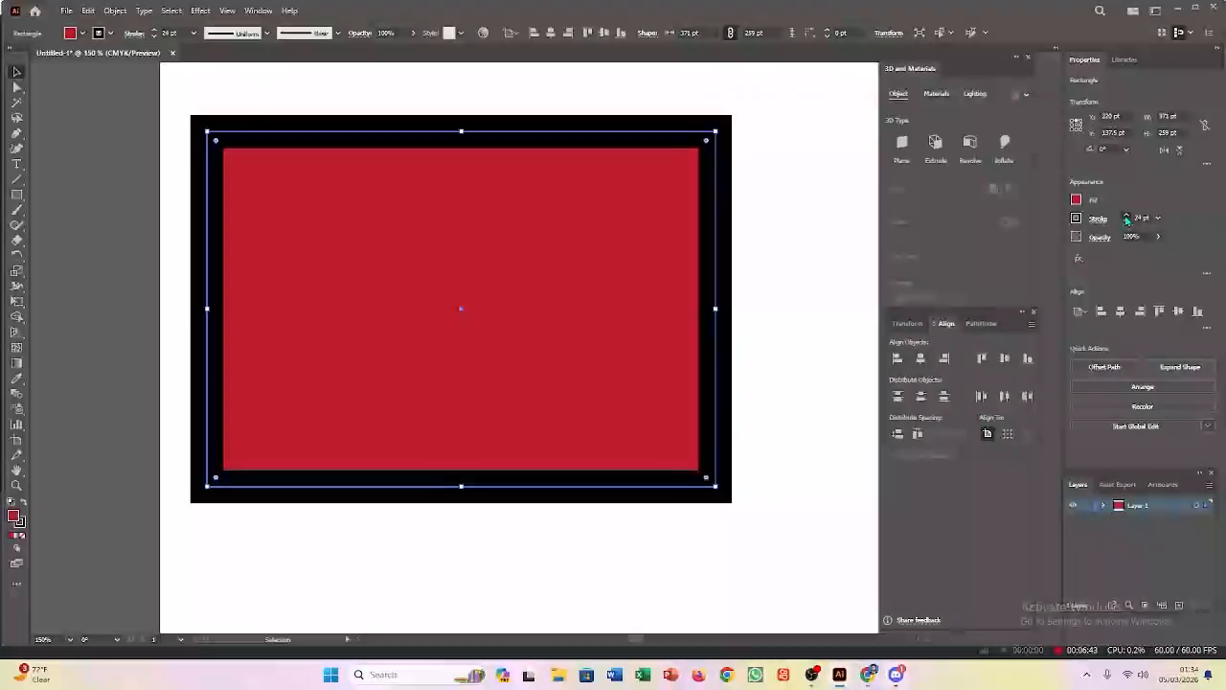
click(1126, 216)
click(1127, 217)
click(1127, 217)
click(1126, 216)
click(1127, 217)
click(1127, 216)
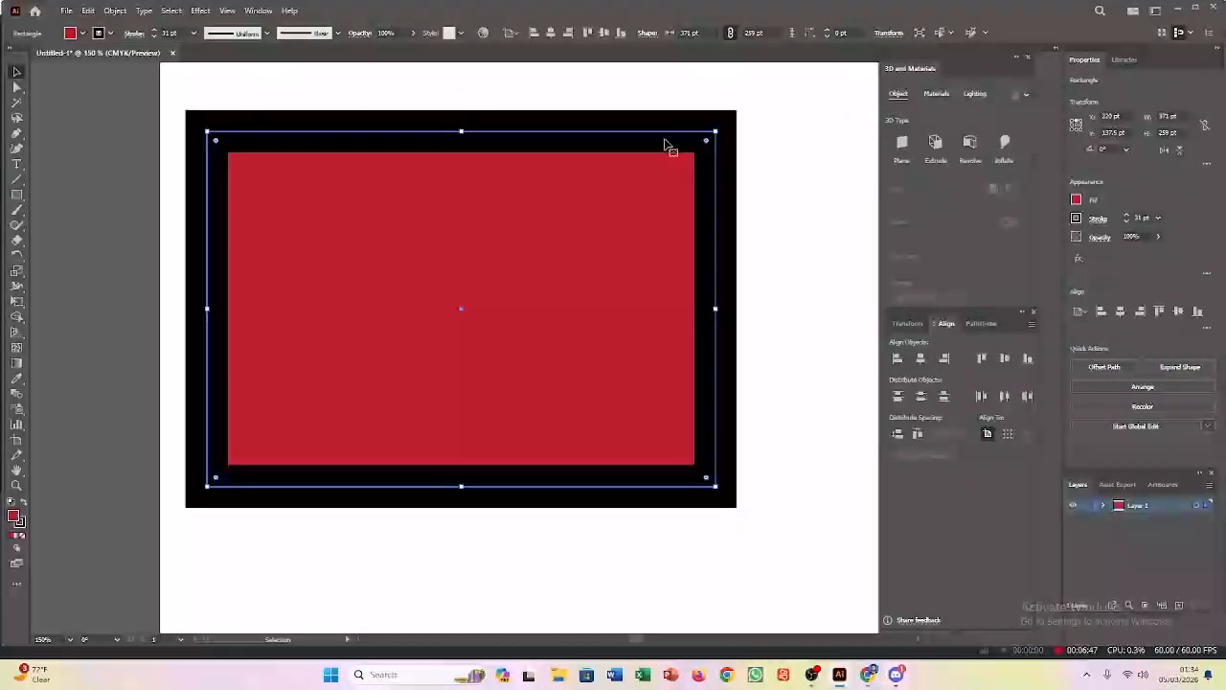
Reduce the rectangle's stroke weight to 6 pt, then raise it to 8 pt.
click(1127, 221)
click(1128, 222)
click(1127, 221)
click(1128, 221)
click(1128, 221)
click(1127, 221)
click(1128, 222)
click(1128, 221)
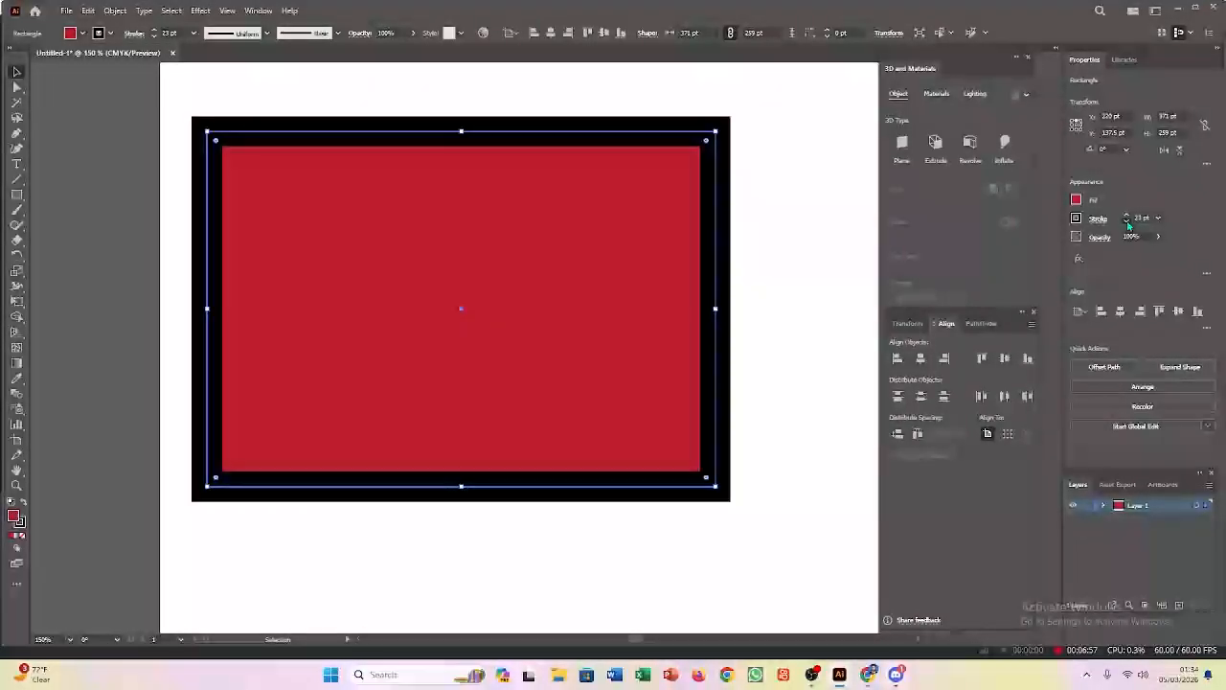
click(1128, 221)
click(1127, 221)
click(1128, 221)
click(1127, 222)
click(1128, 222)
click(1128, 221)
click(1128, 221)
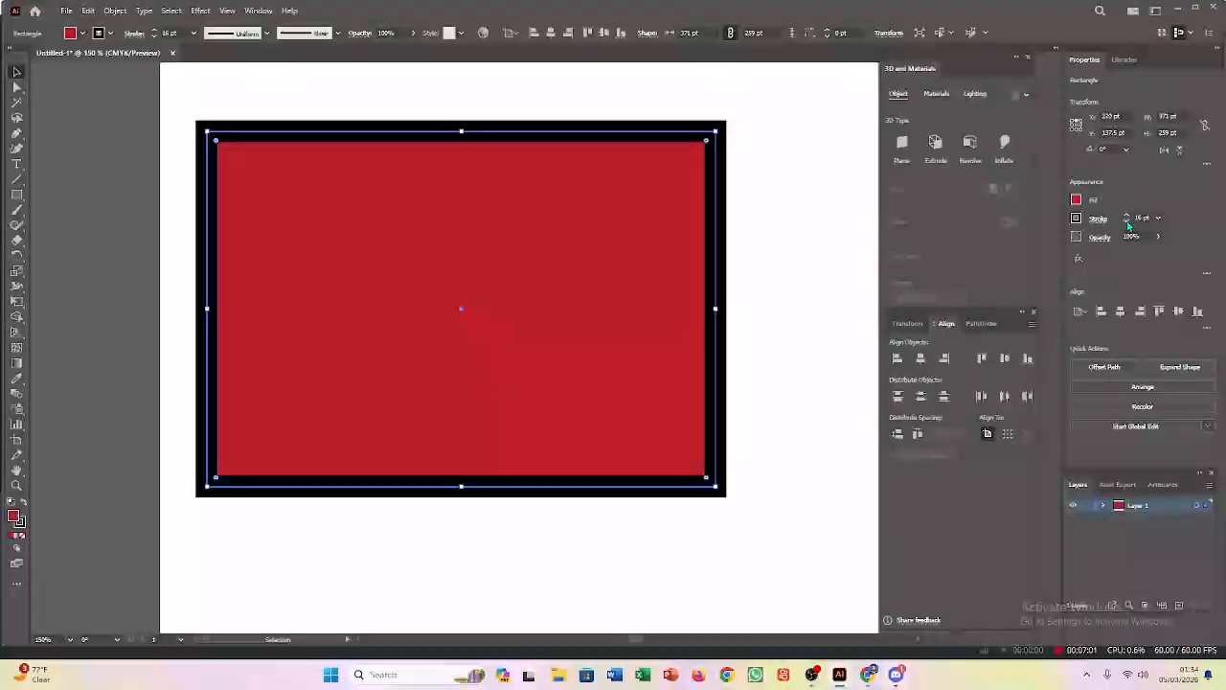
click(1127, 221)
click(1128, 221)
click(1127, 221)
click(1128, 222)
click(1127, 221)
click(1127, 221)
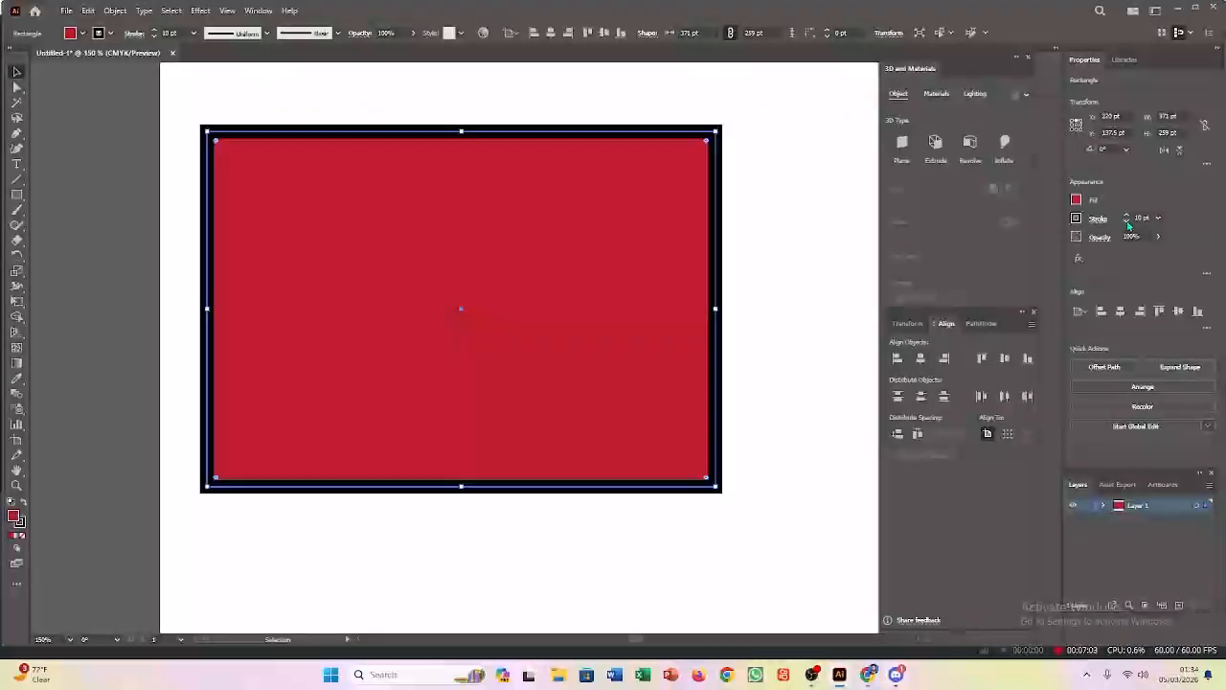
click(1127, 222)
click(1128, 221)
click(1128, 221)
click(1128, 221)
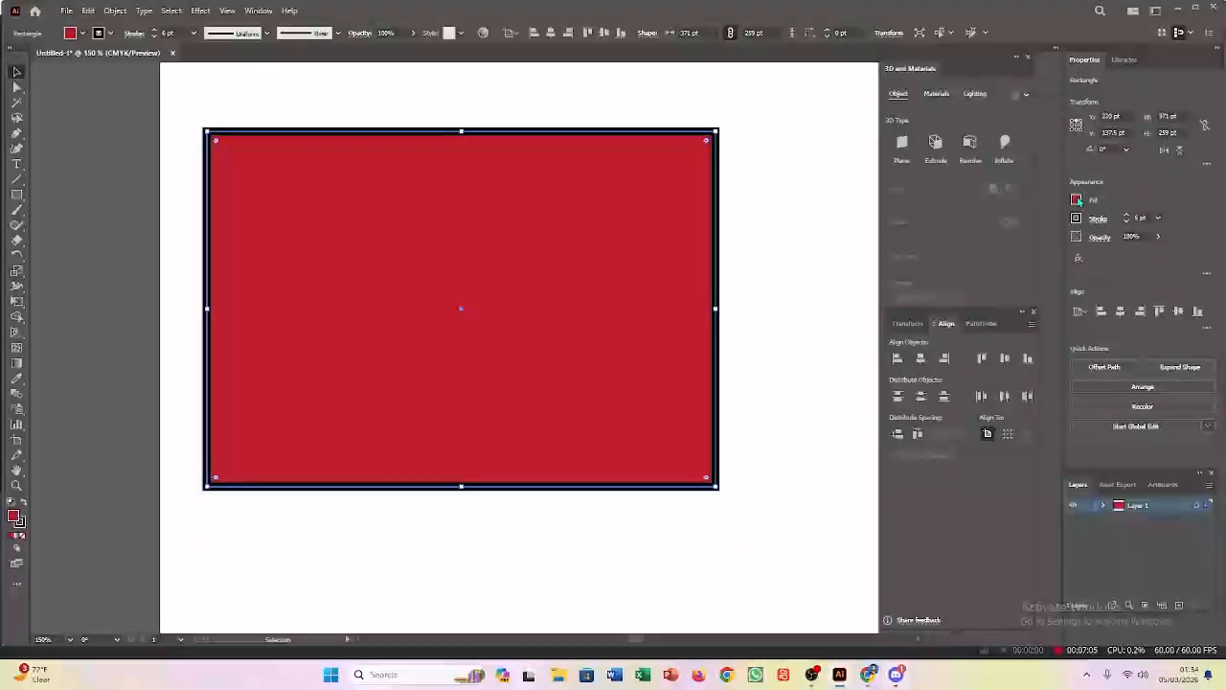
click(1127, 215)
click(1128, 215)
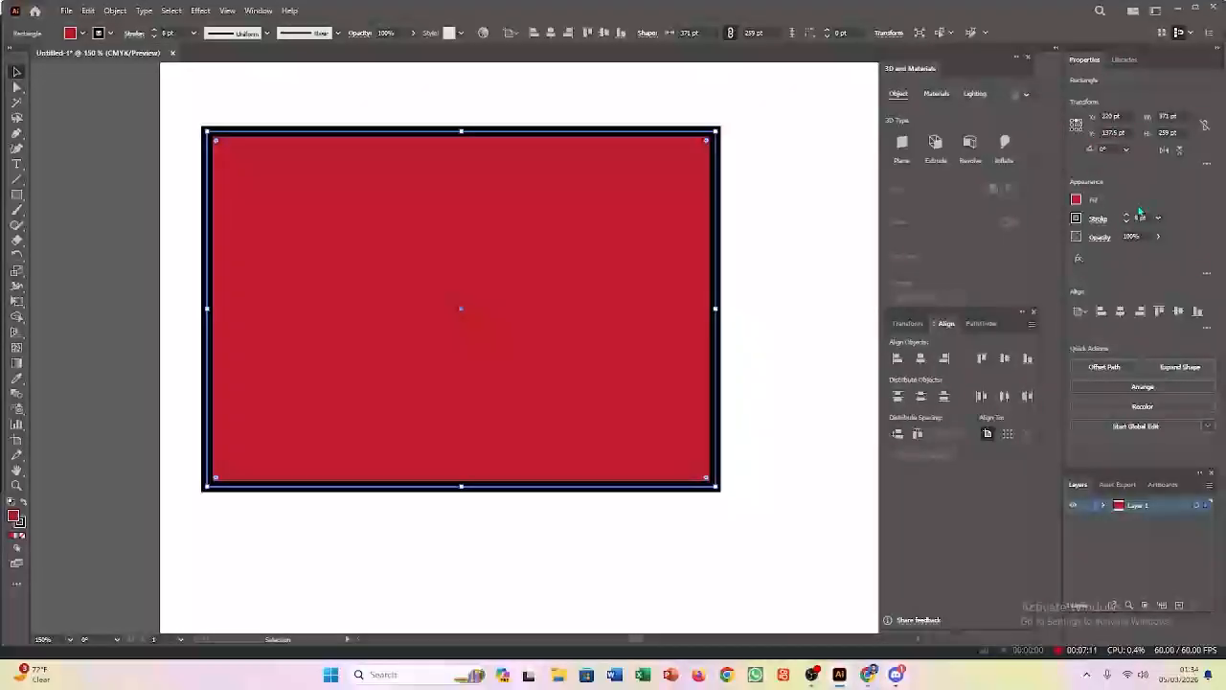
Adjust the red rectangle's stroke weight up and down, leaving it at 13 pt.
click(154, 30)
click(154, 31)
click(154, 31)
click(155, 31)
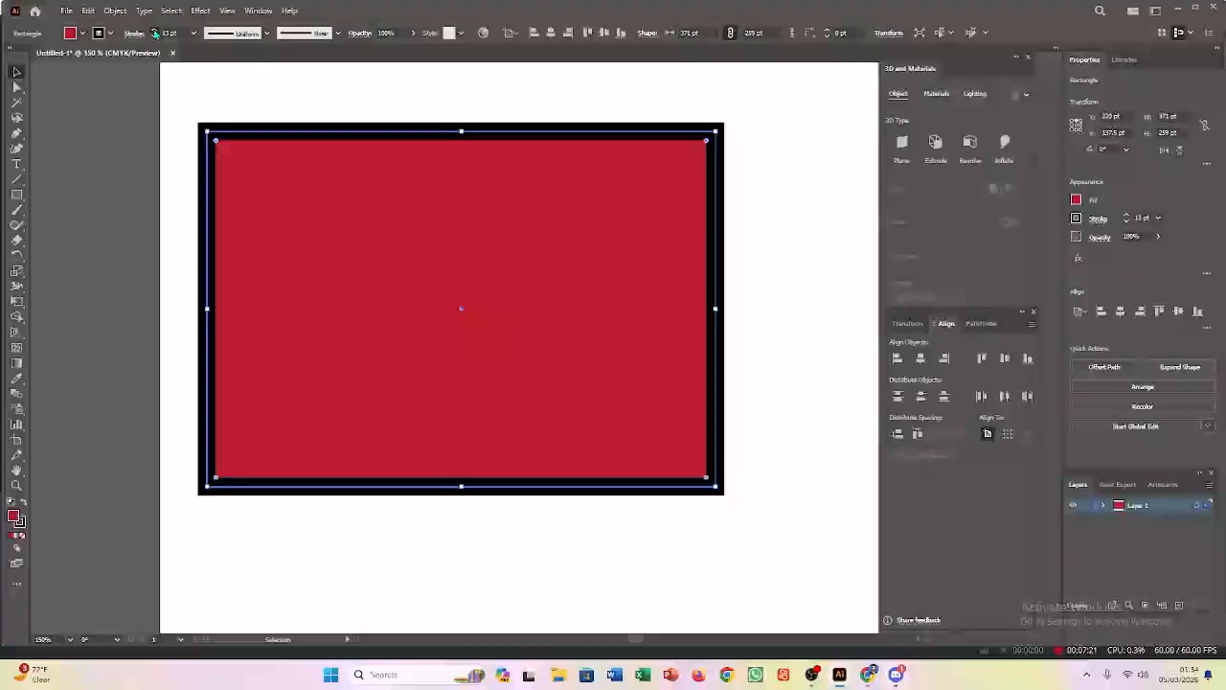
click(154, 31)
click(154, 30)
click(154, 31)
click(155, 36)
click(155, 36)
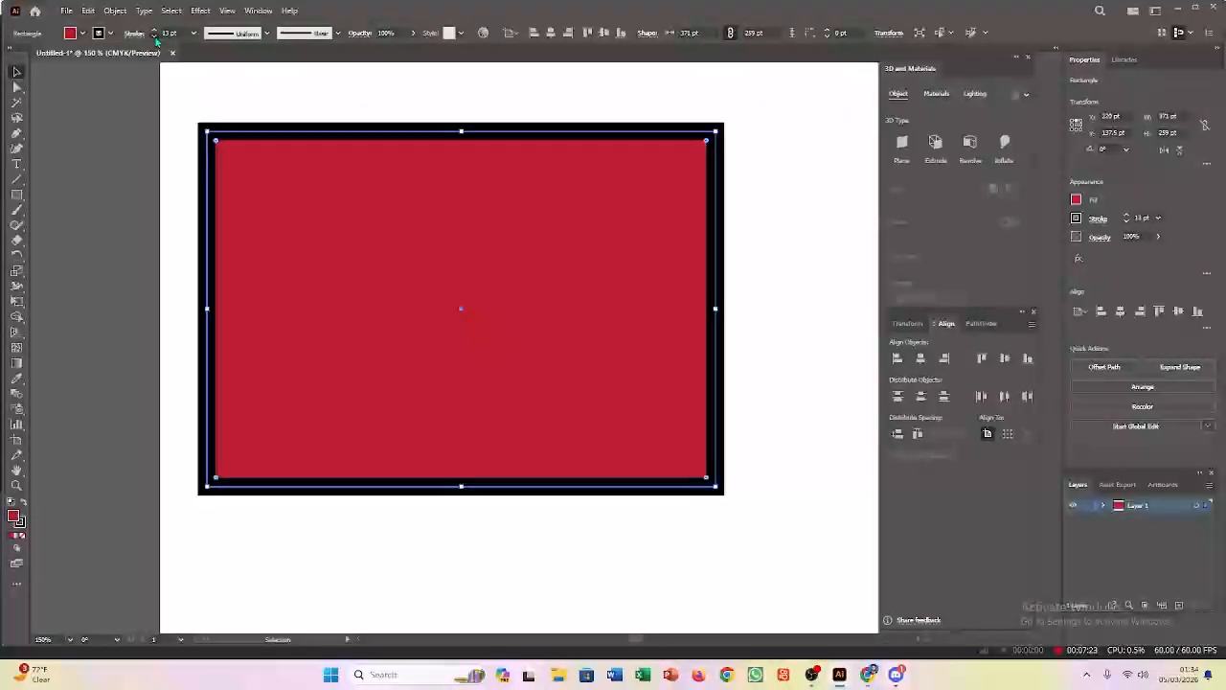
Reduce the rectangle's stroke weight to 11 pt and try light blue and green stroke swatches, settling on dark green.
click(154, 36)
click(155, 37)
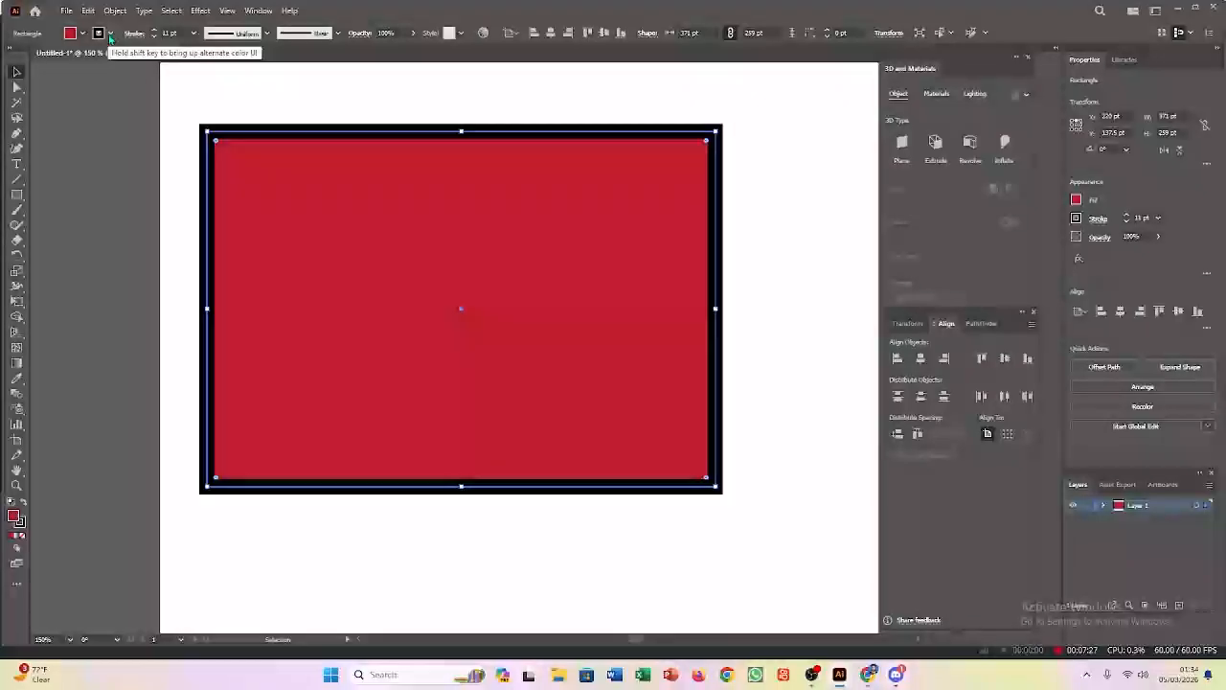
click(110, 35)
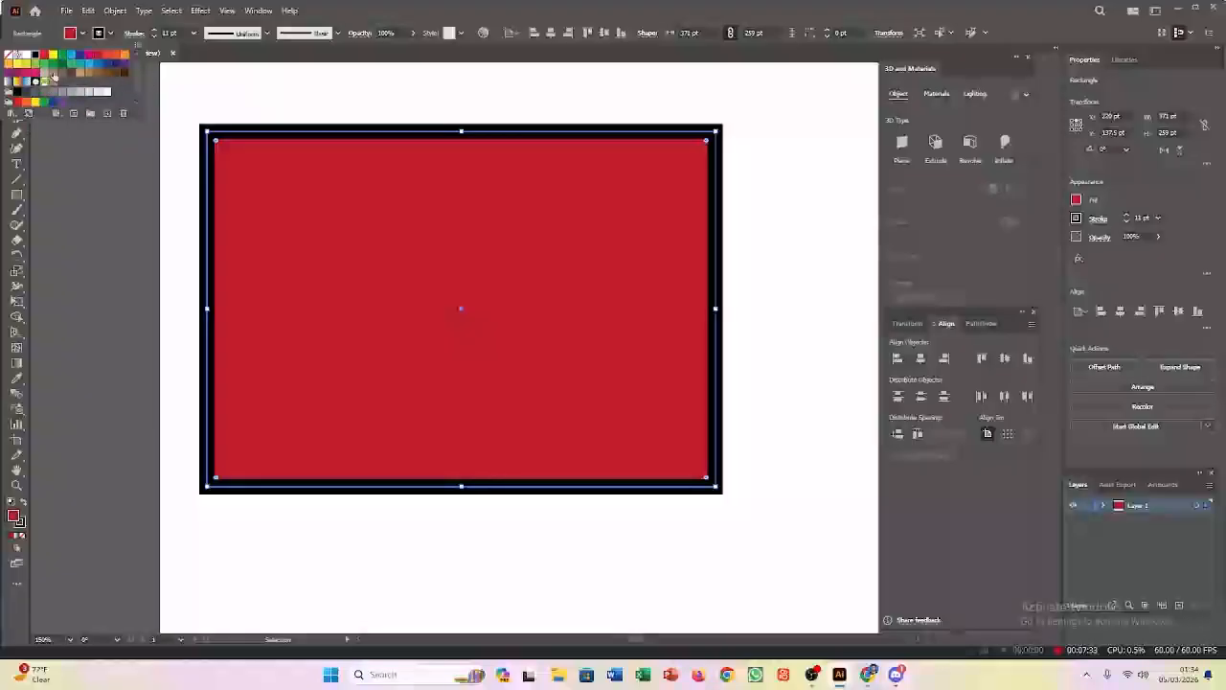
click(69, 59)
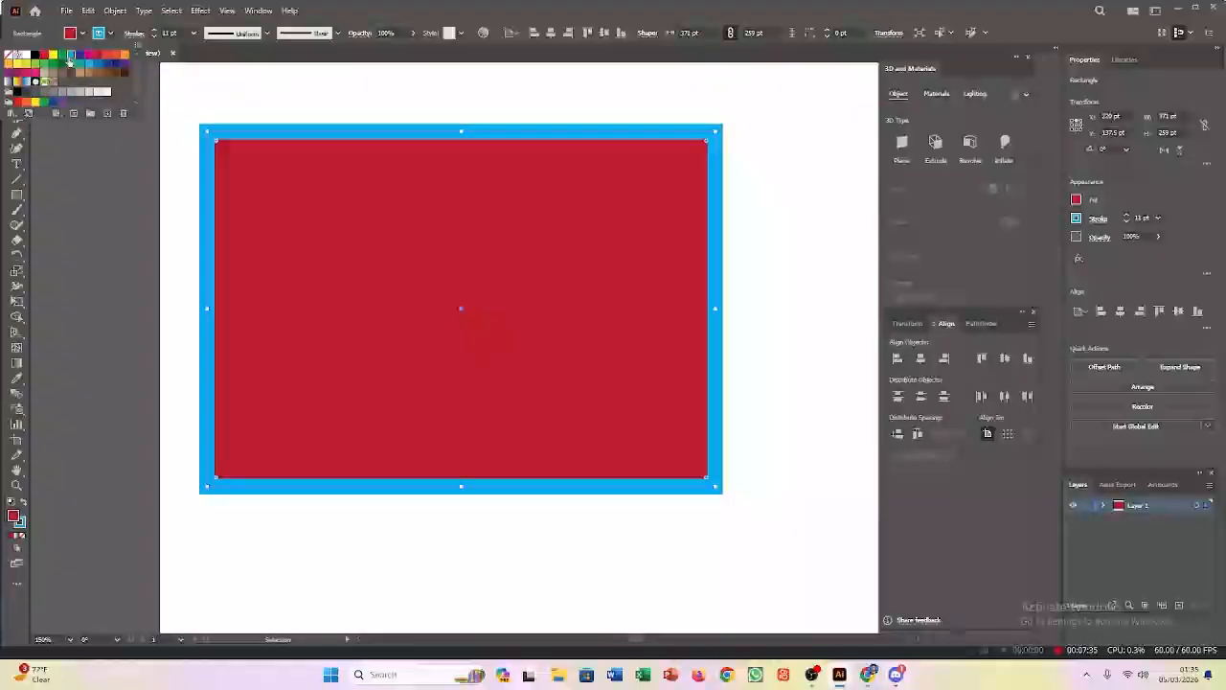
click(64, 59)
click(70, 63)
click(64, 63)
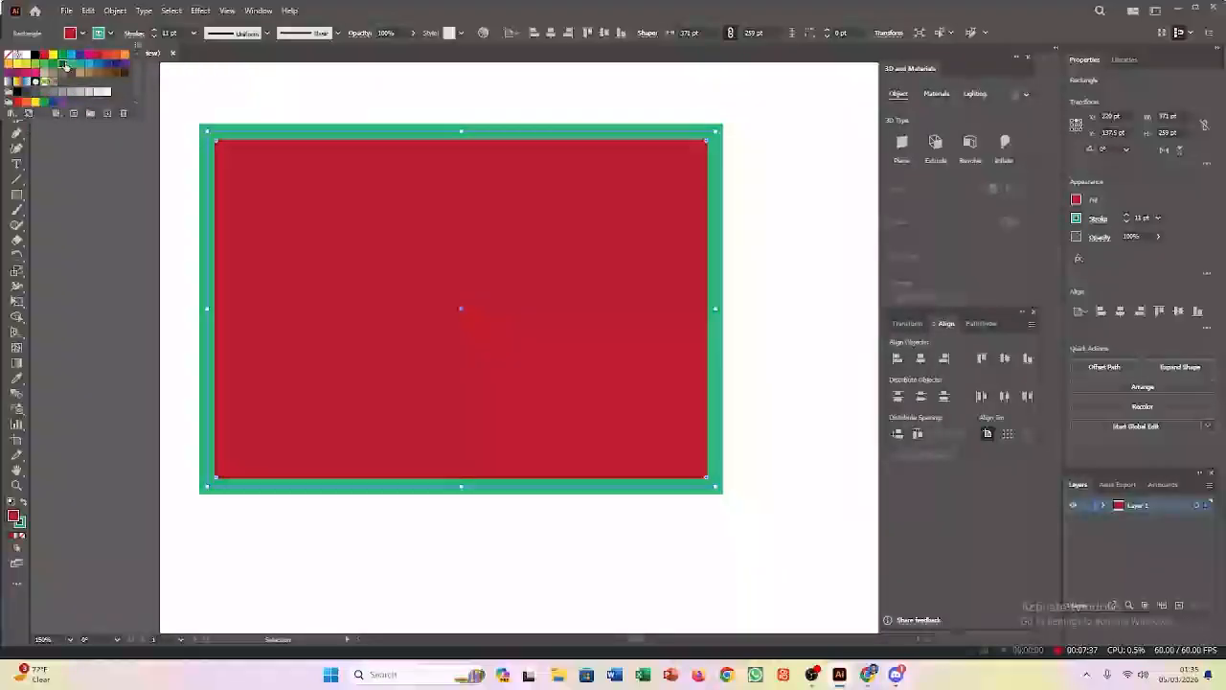
click(63, 64)
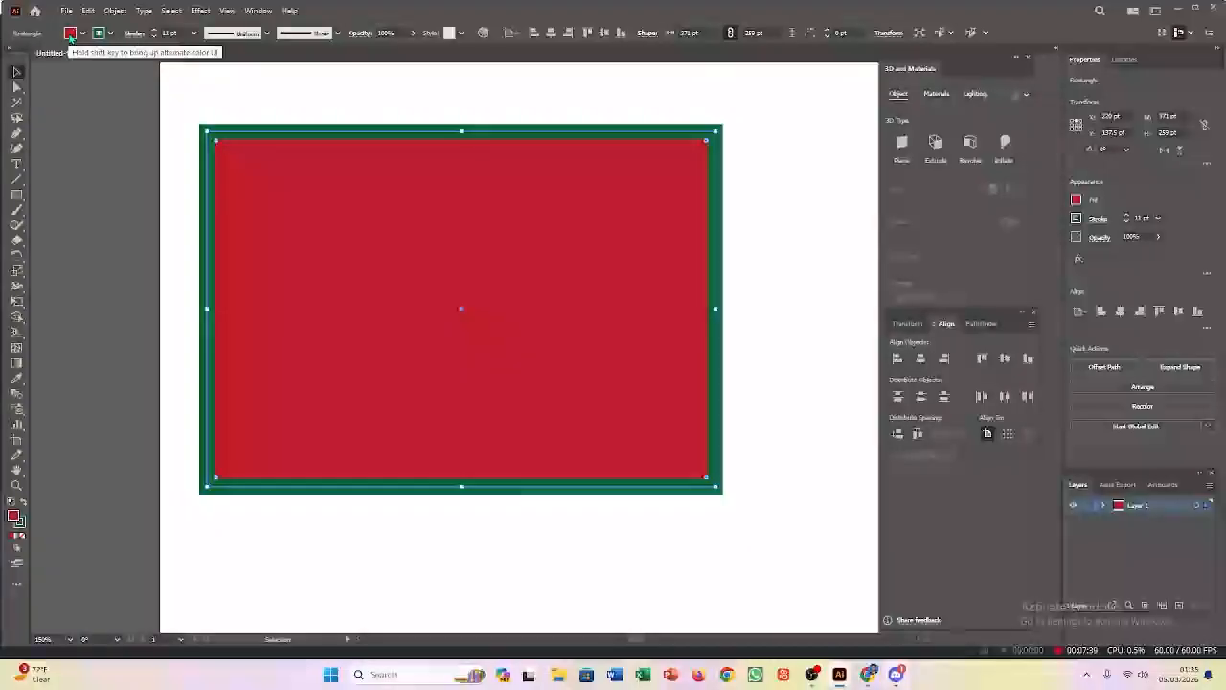
Try beige, magenta and the brown swirl pattern swatches as the rectangle's fill.
click(69, 34)
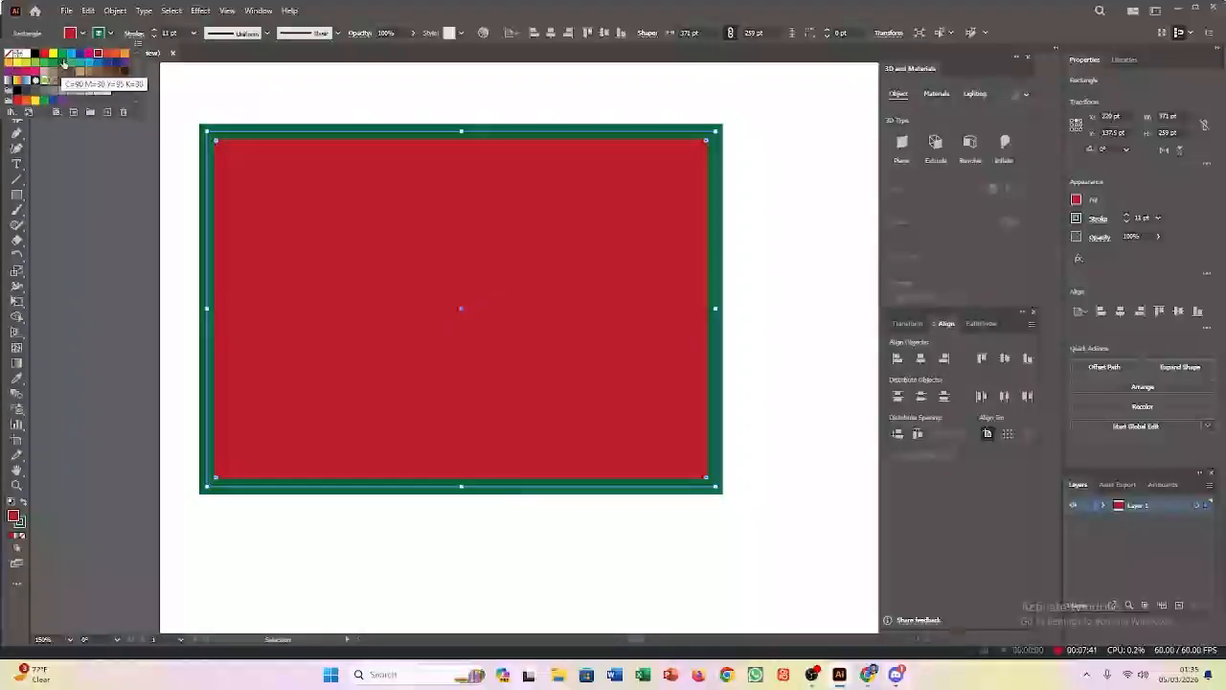
click(69, 63)
click(42, 63)
click(34, 63)
click(25, 73)
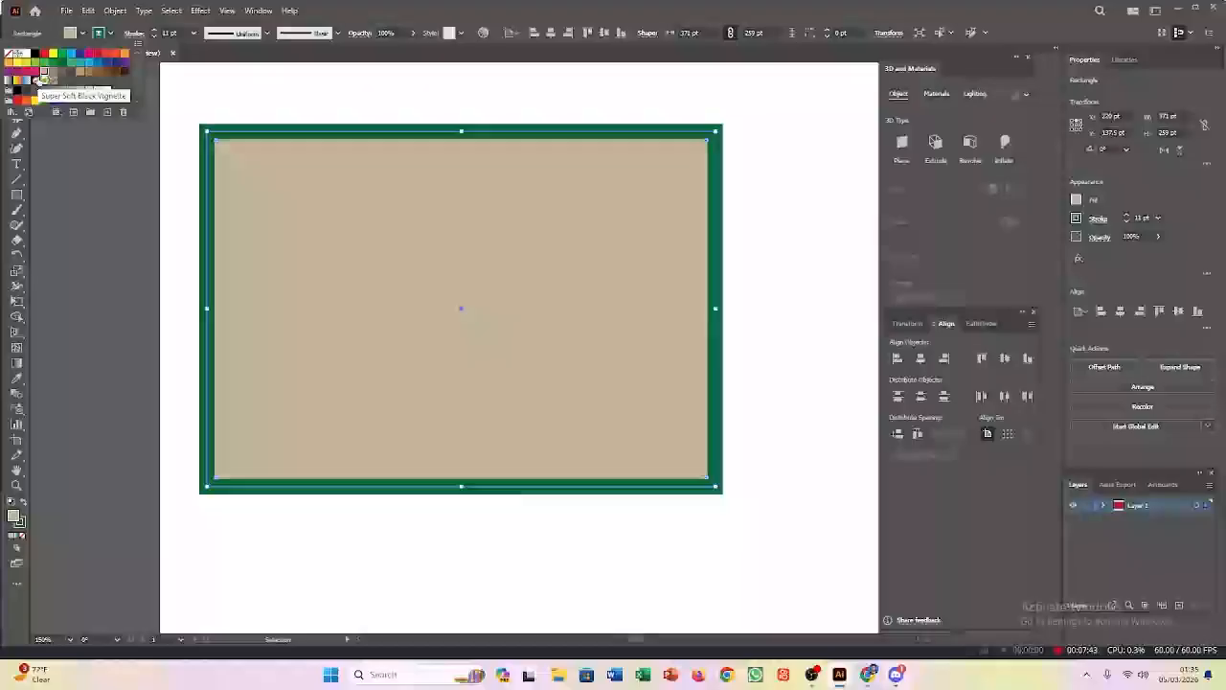
click(14, 73)
click(30, 73)
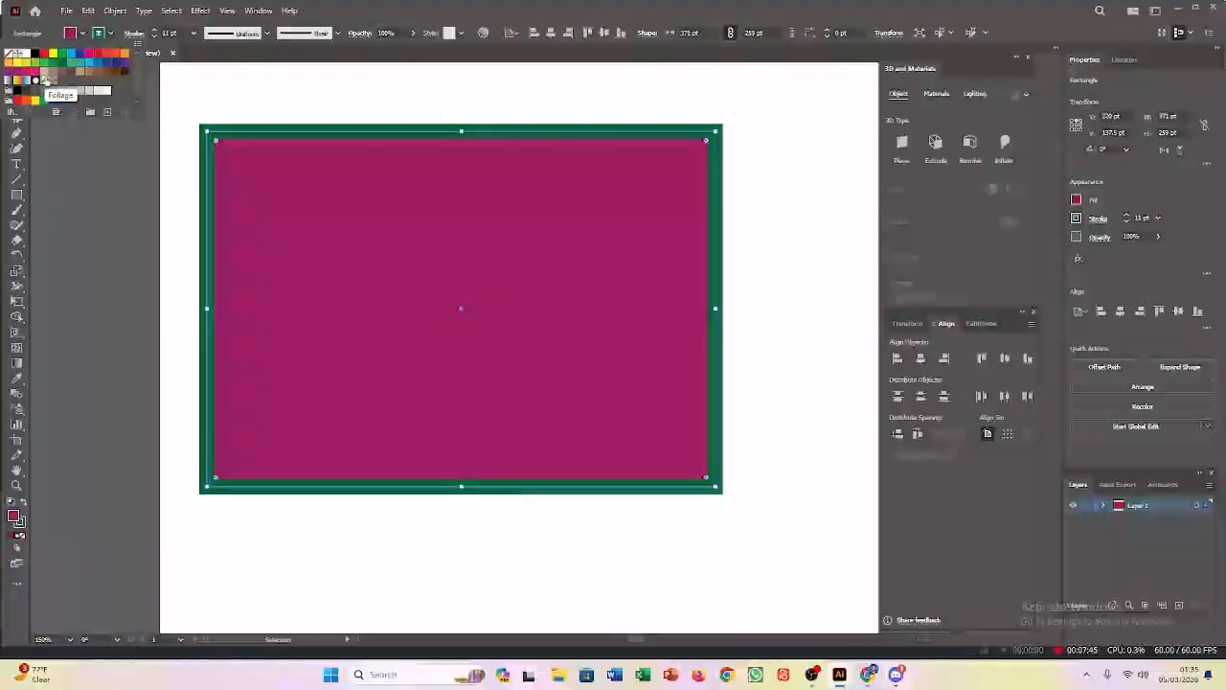
click(44, 82)
click(53, 81)
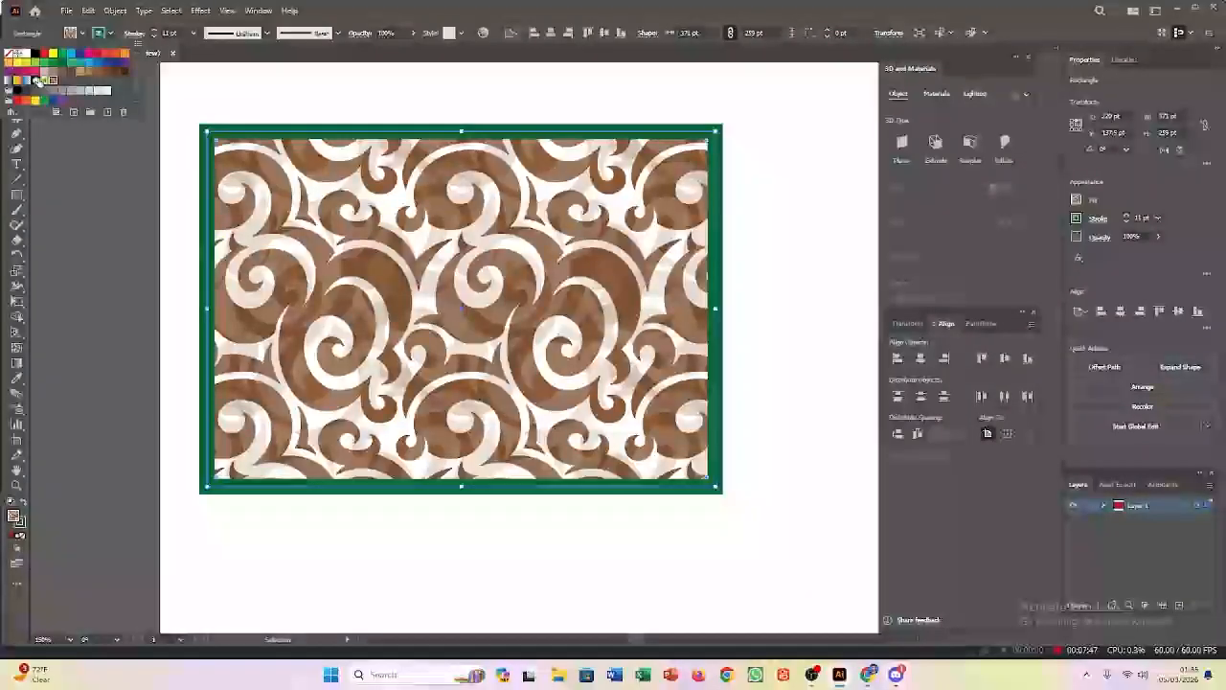
Try the blue-to-white gradient and a yellow-green swatch as the rectangle's fill, settling on medium green.
click(35, 81)
click(27, 81)
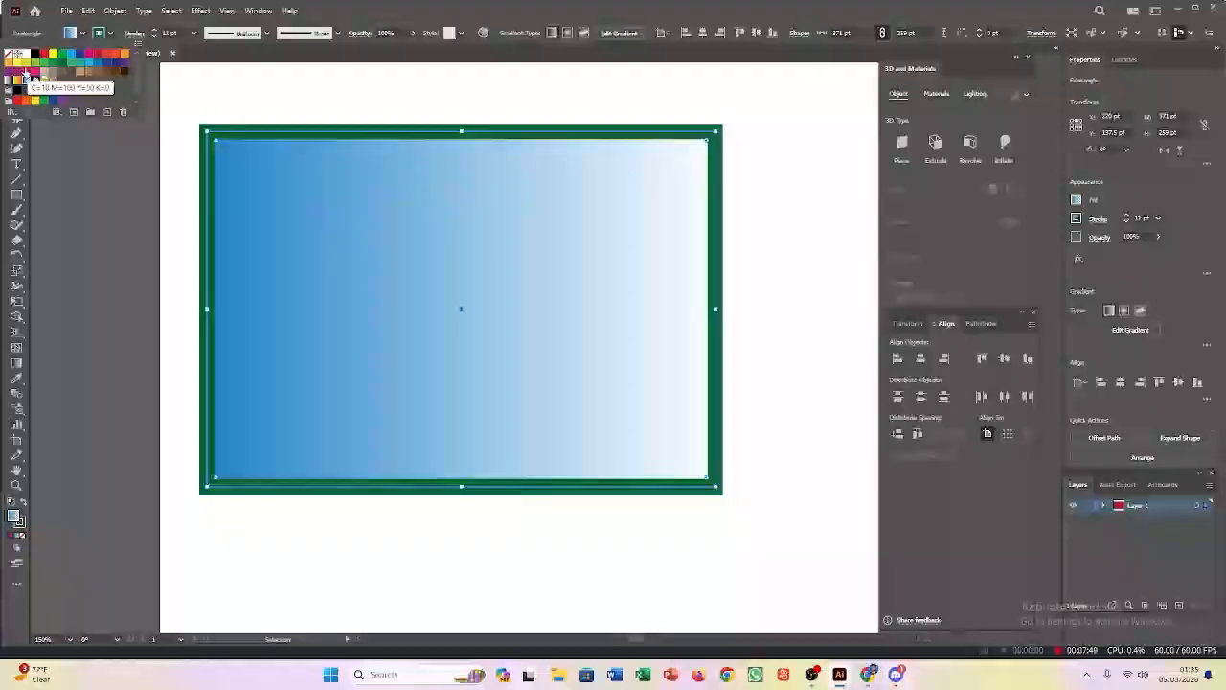
click(28, 73)
click(16, 64)
click(24, 63)
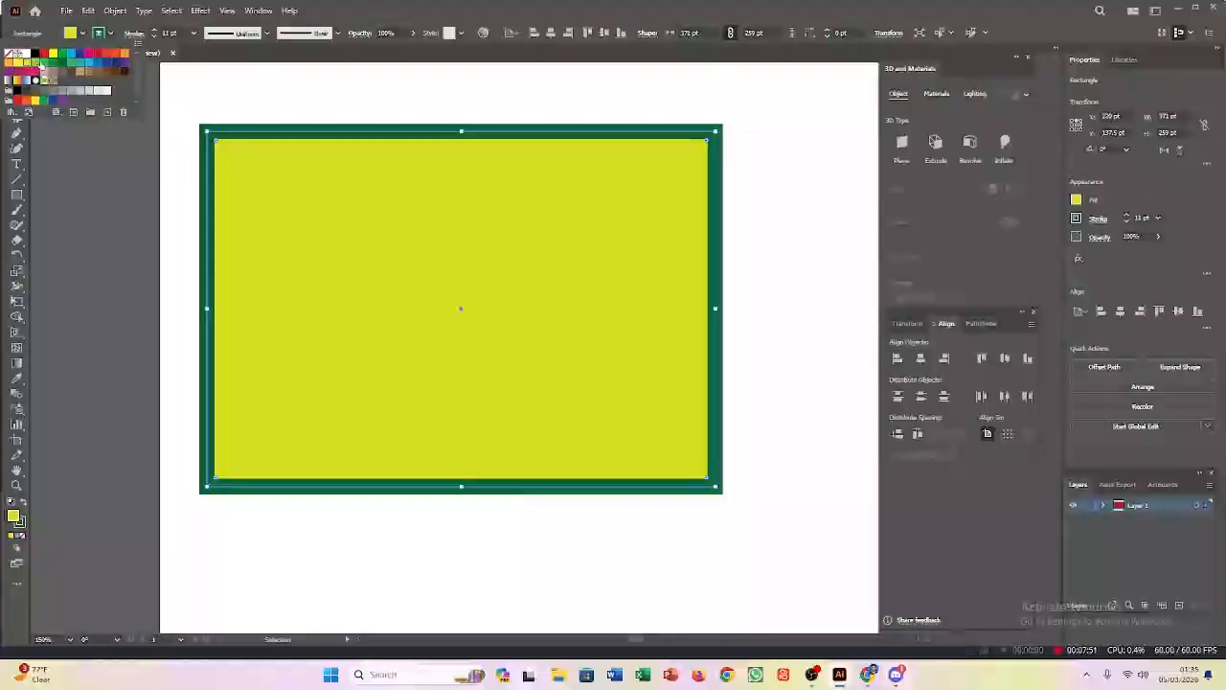
click(32, 63)
click(69, 63)
click(69, 63)
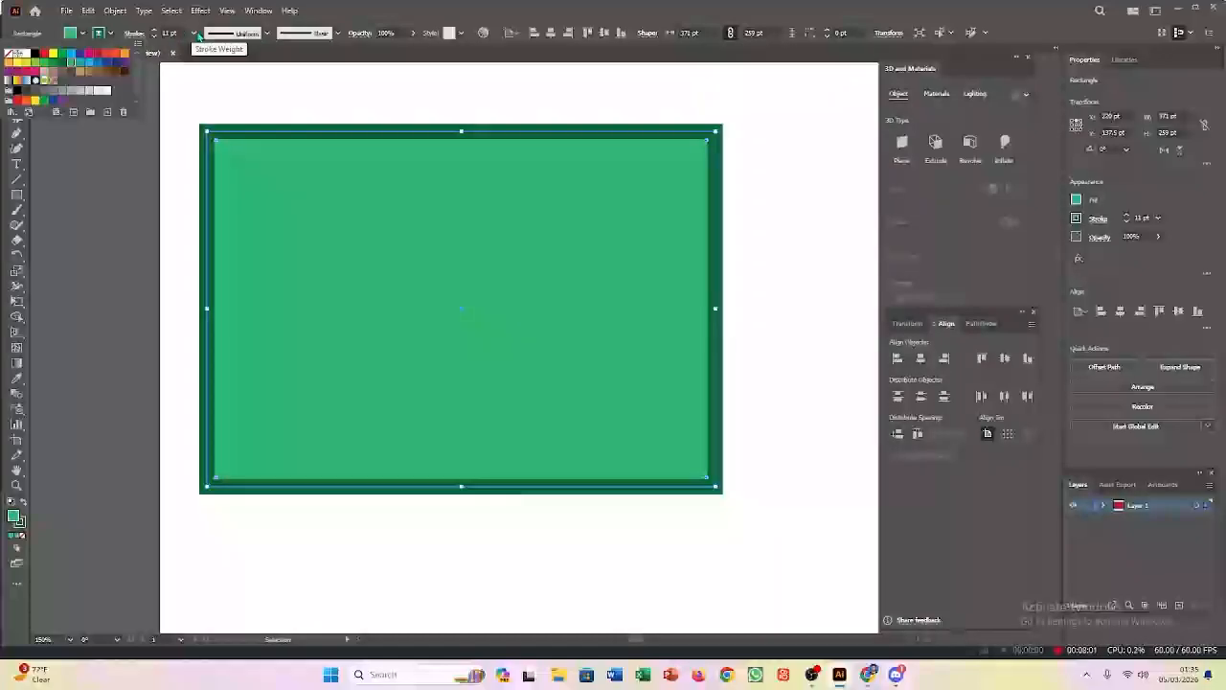
click(267, 37)
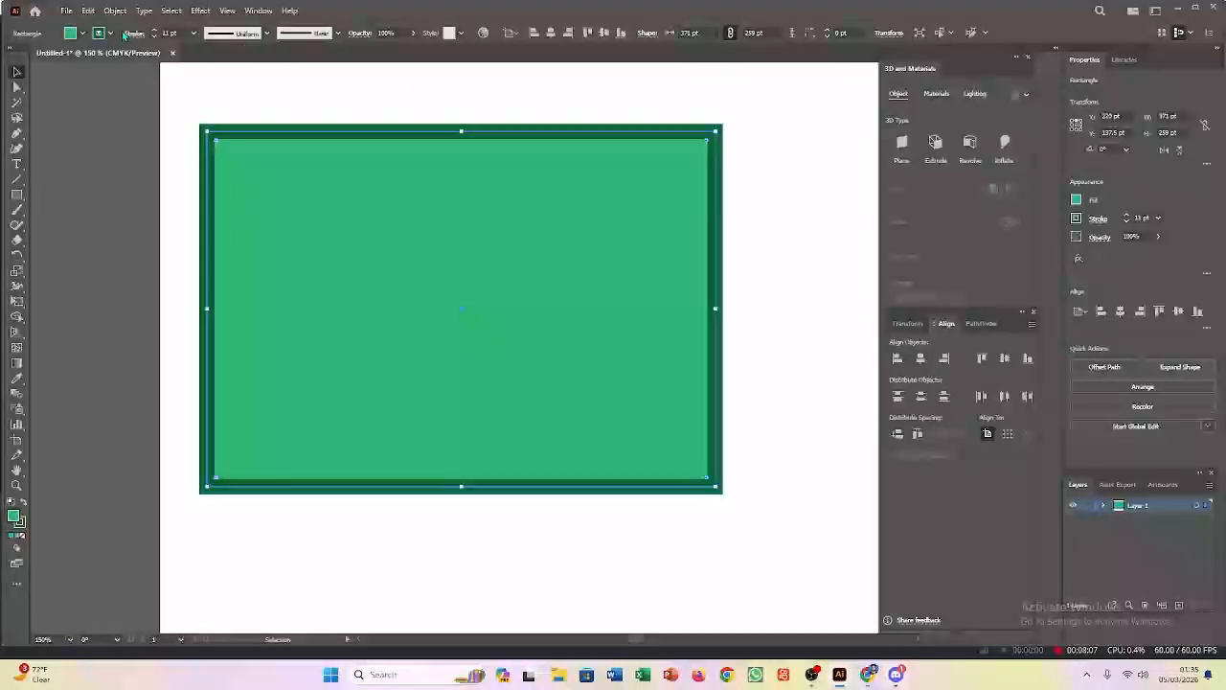
Change the rectangle's fill to bright yellow, then to black.
click(71, 34)
click(71, 34)
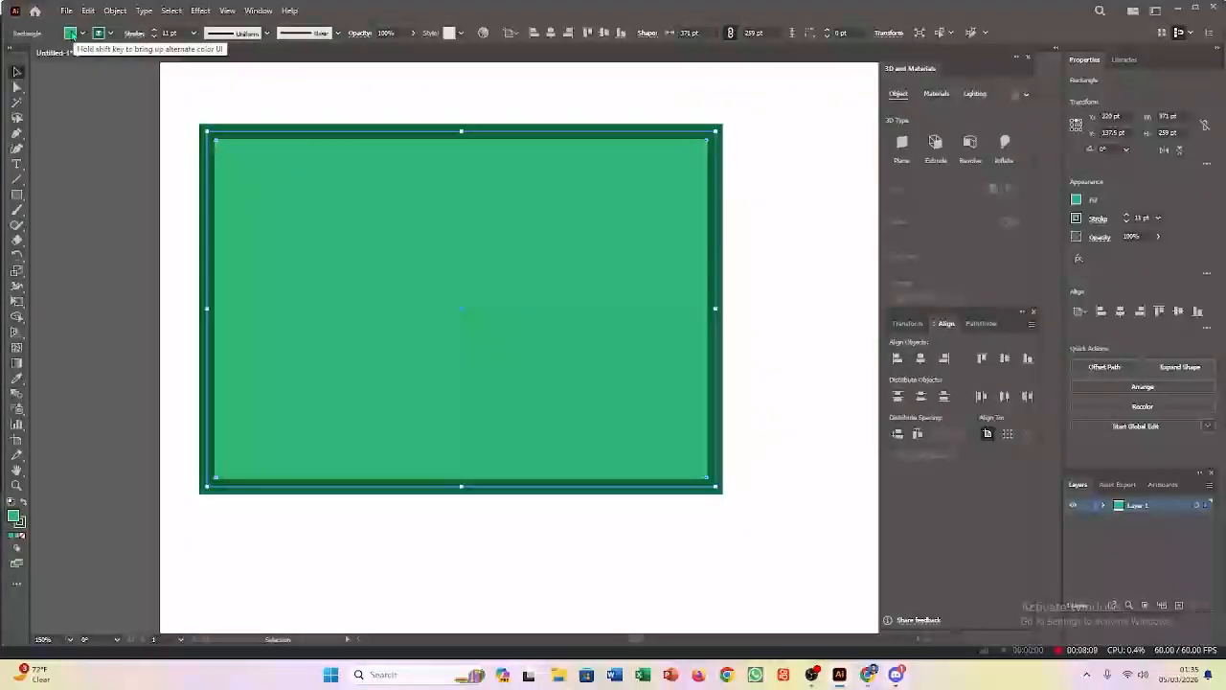
click(70, 35)
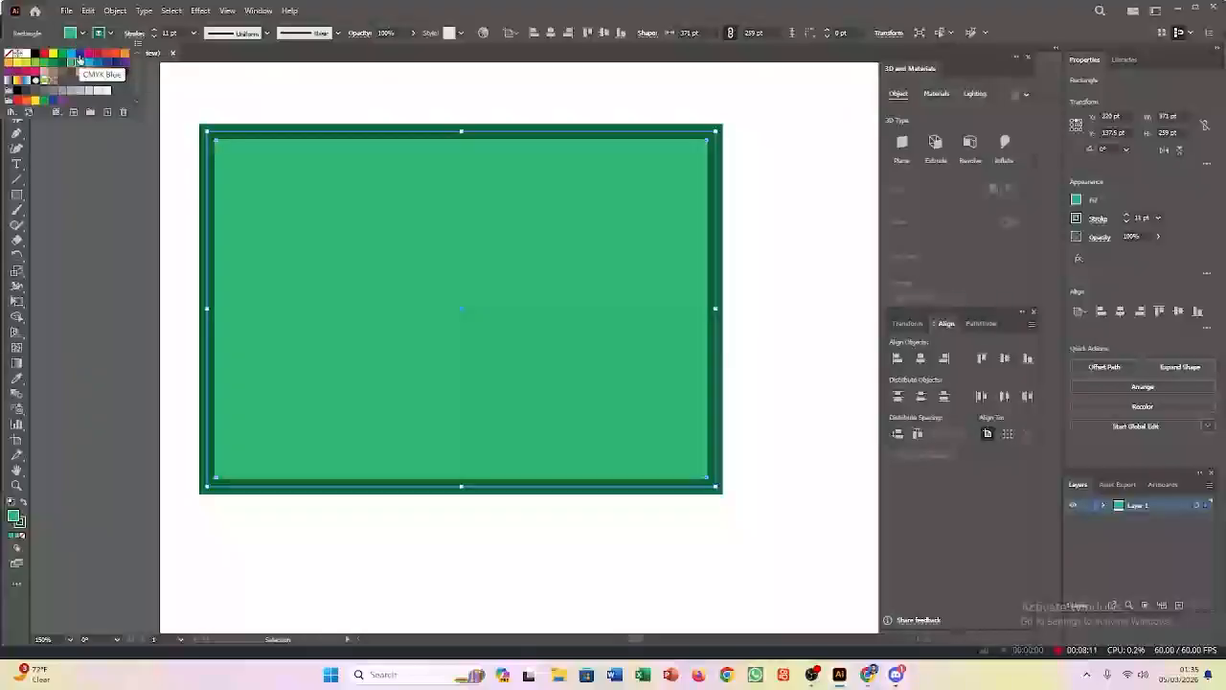
click(53, 56)
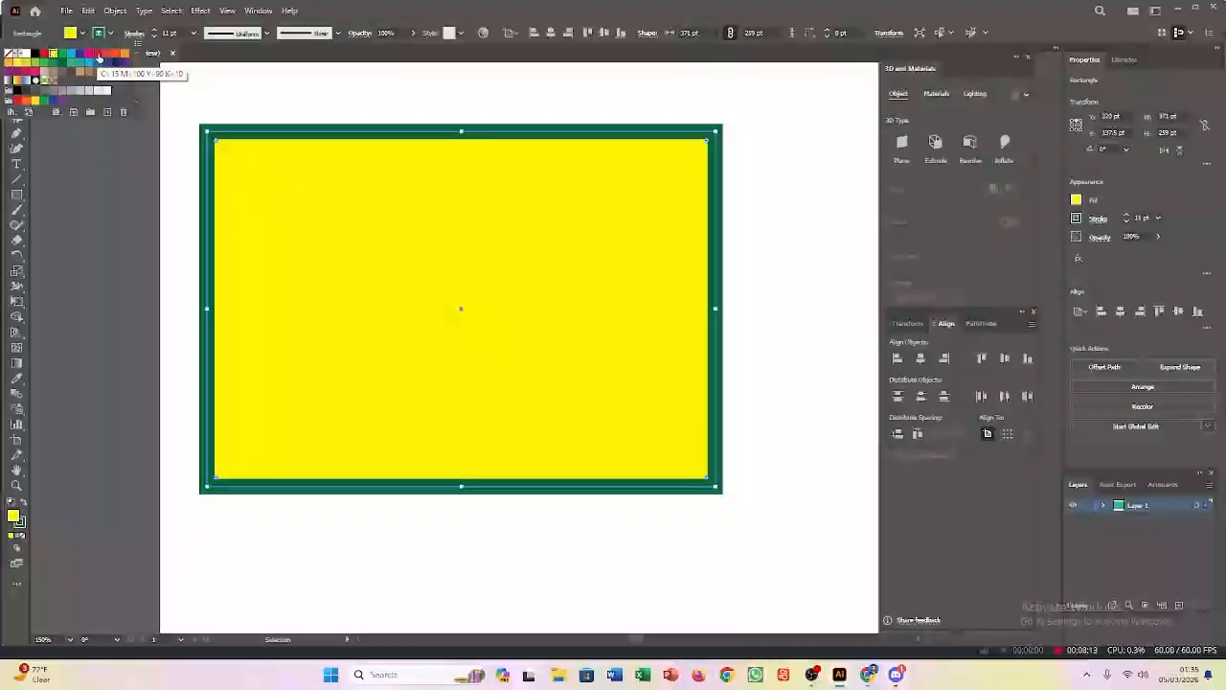
click(36, 55)
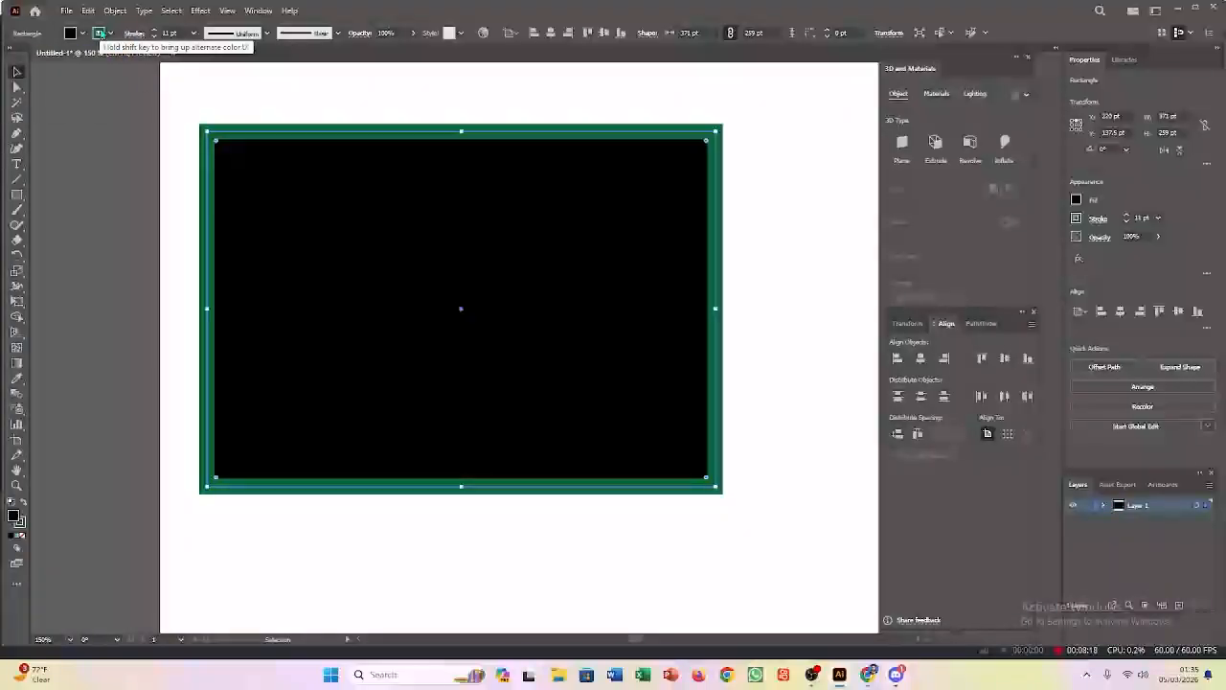
Change the rectangle's stroke colour to bright red and apply the first tapered variable width profile below Uniform.
click(100, 34)
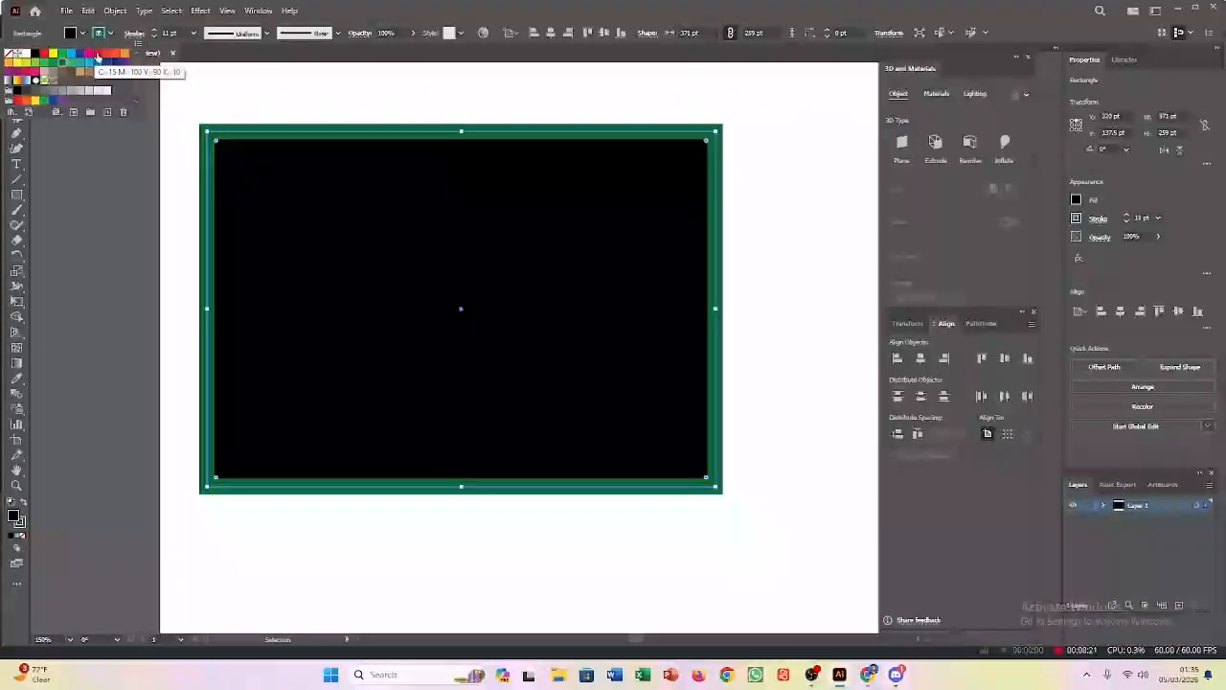
click(107, 53)
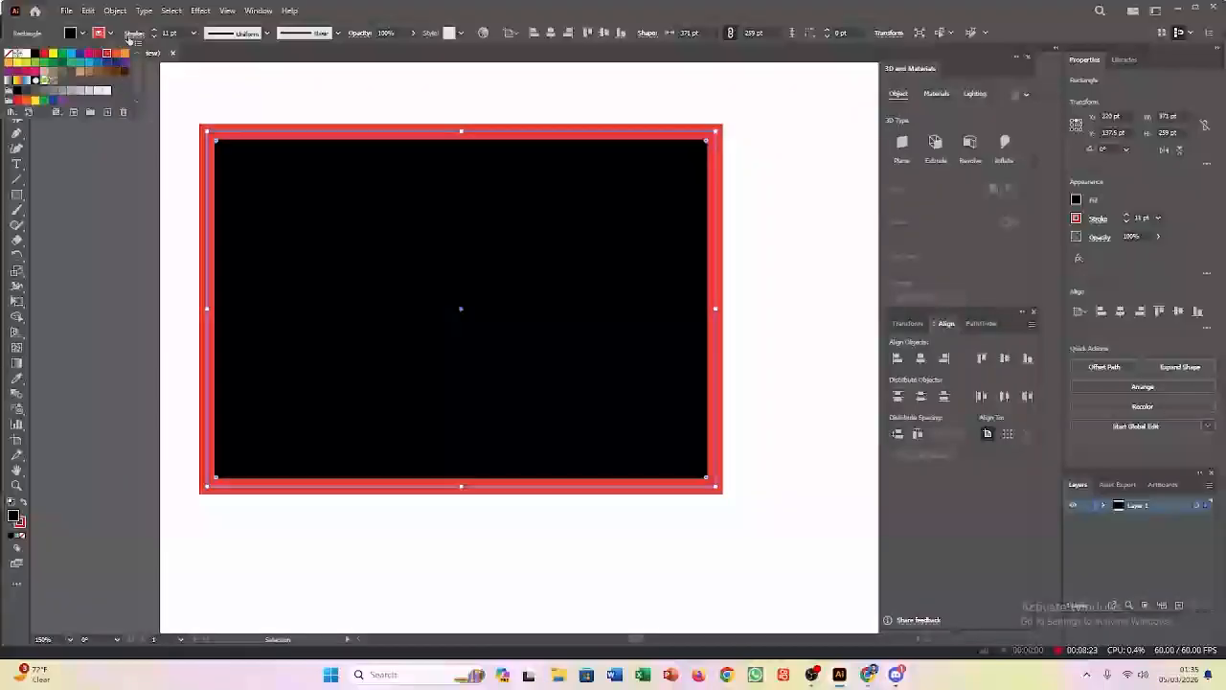
click(269, 35)
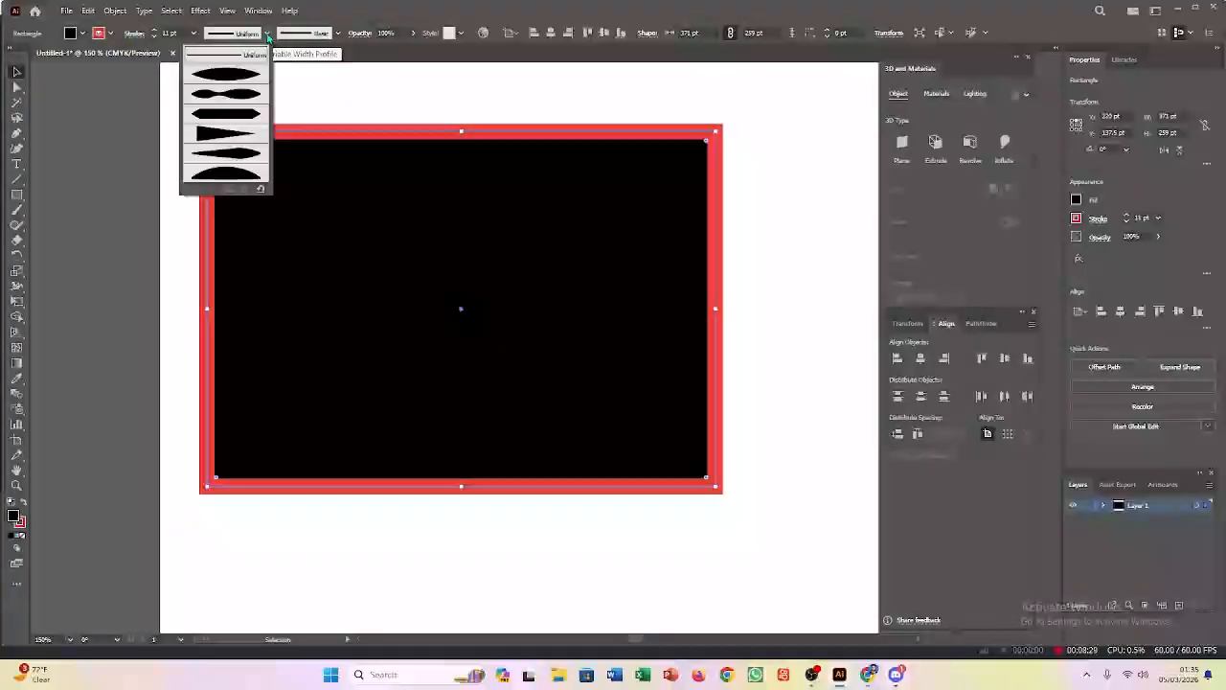
click(236, 77)
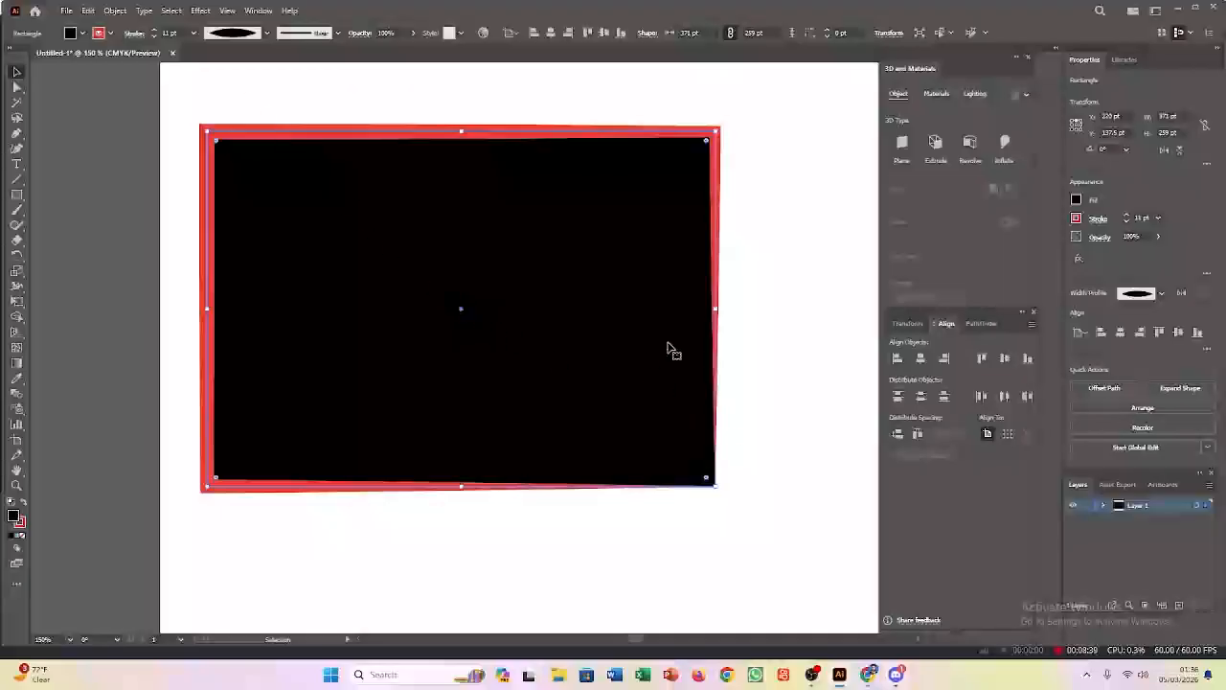
click(240, 37)
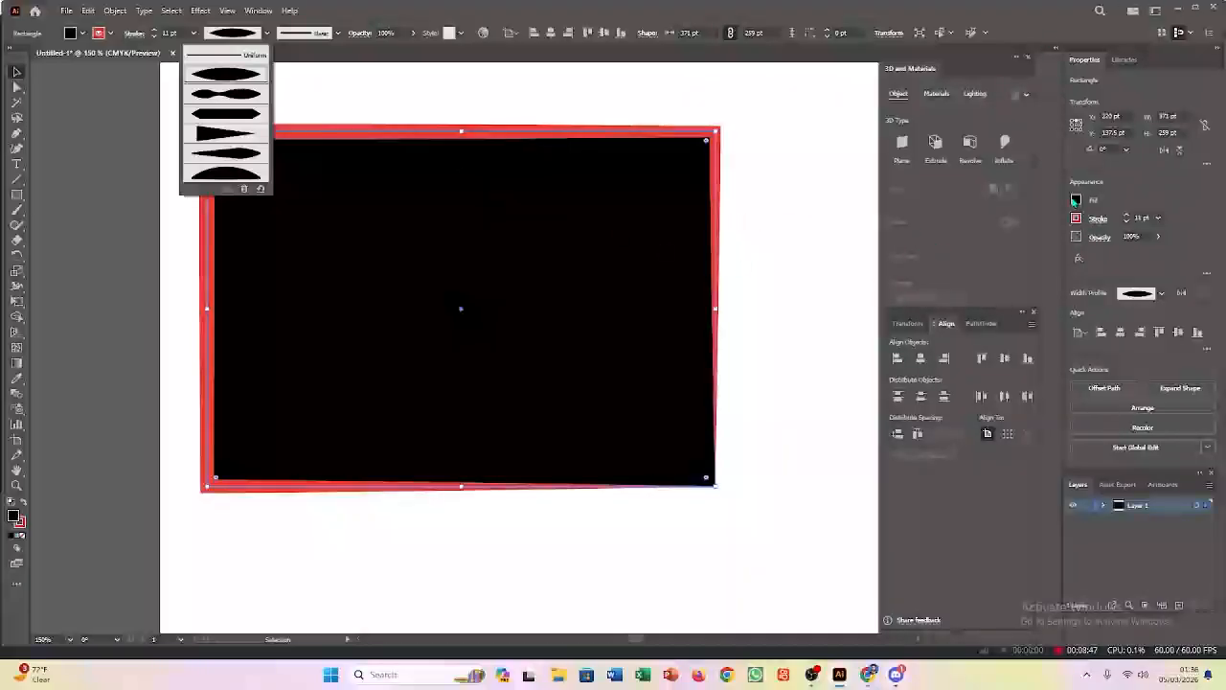
Set the rectangle's fill to None, try a bright red fill, and return the fill to None.
click(1076, 201)
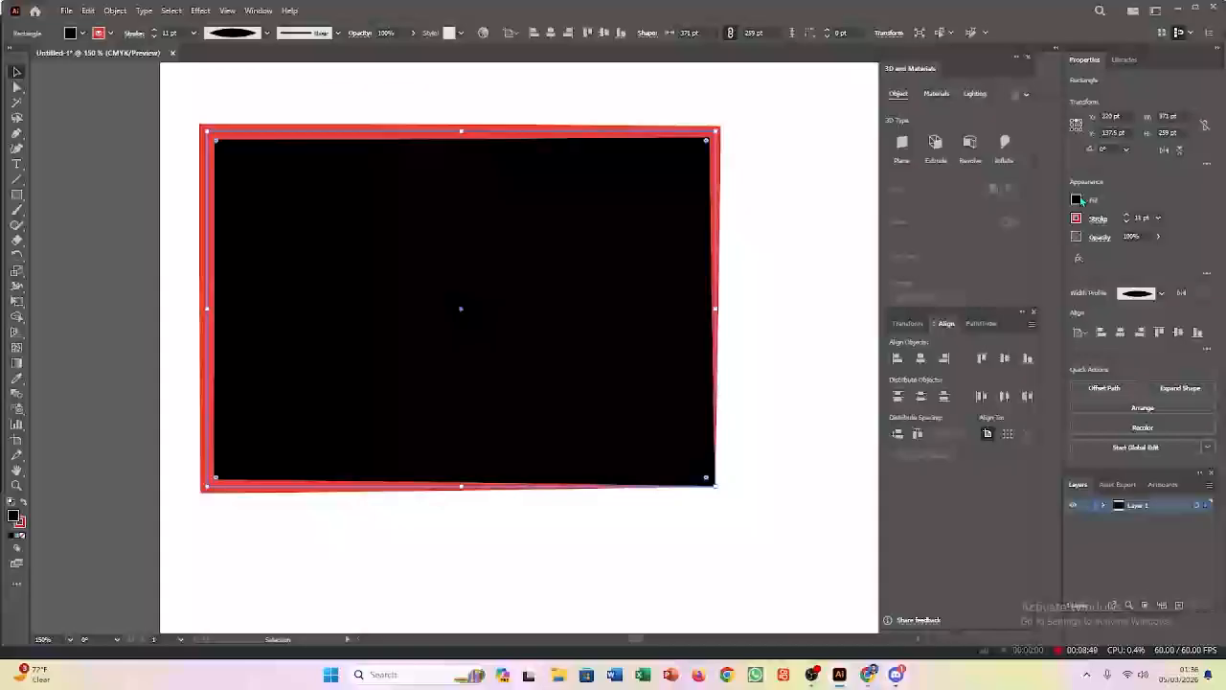
click(1077, 200)
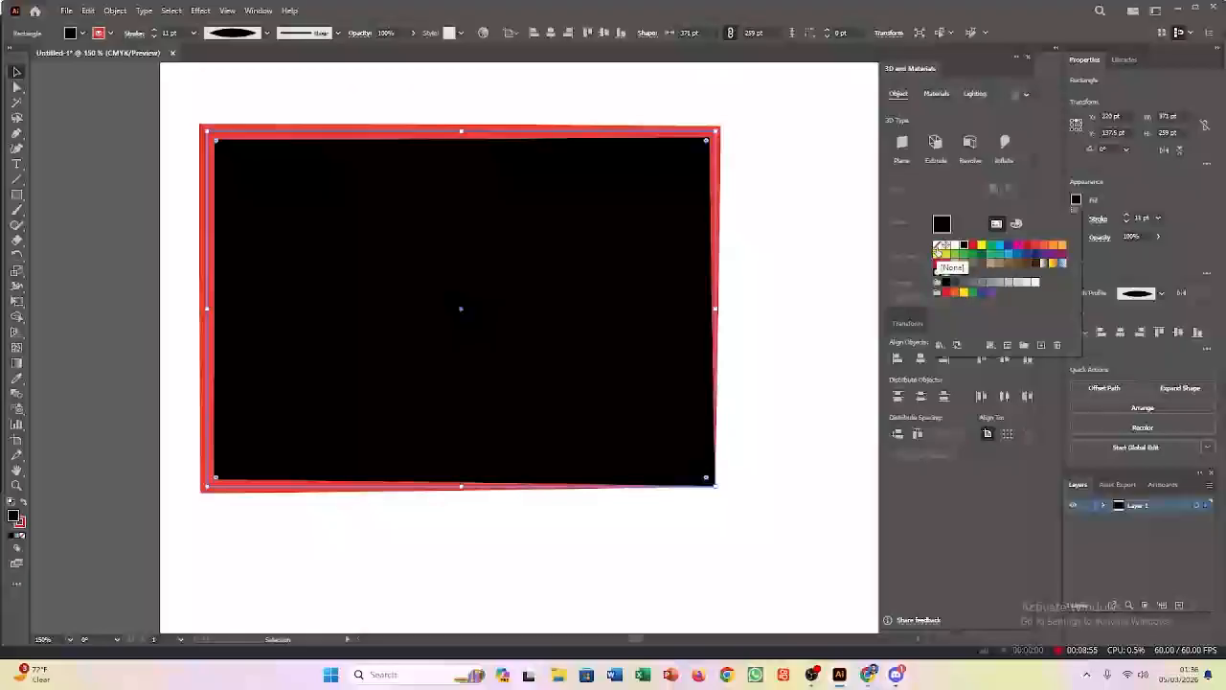
click(939, 248)
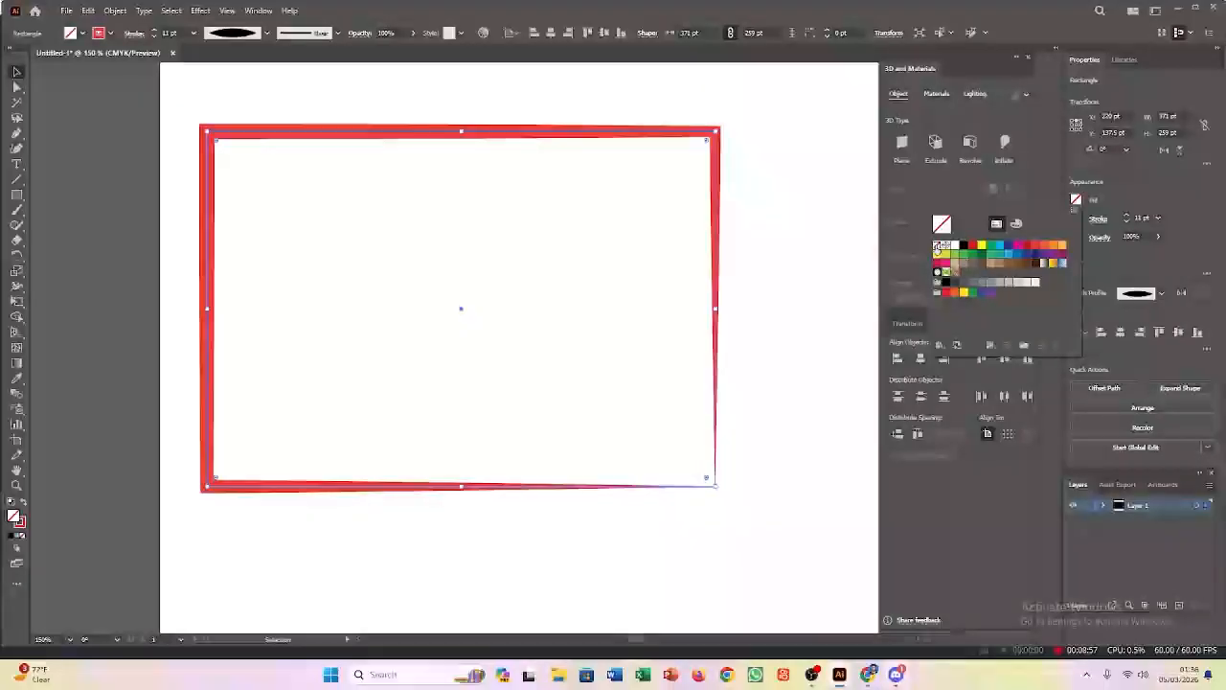
click(1075, 201)
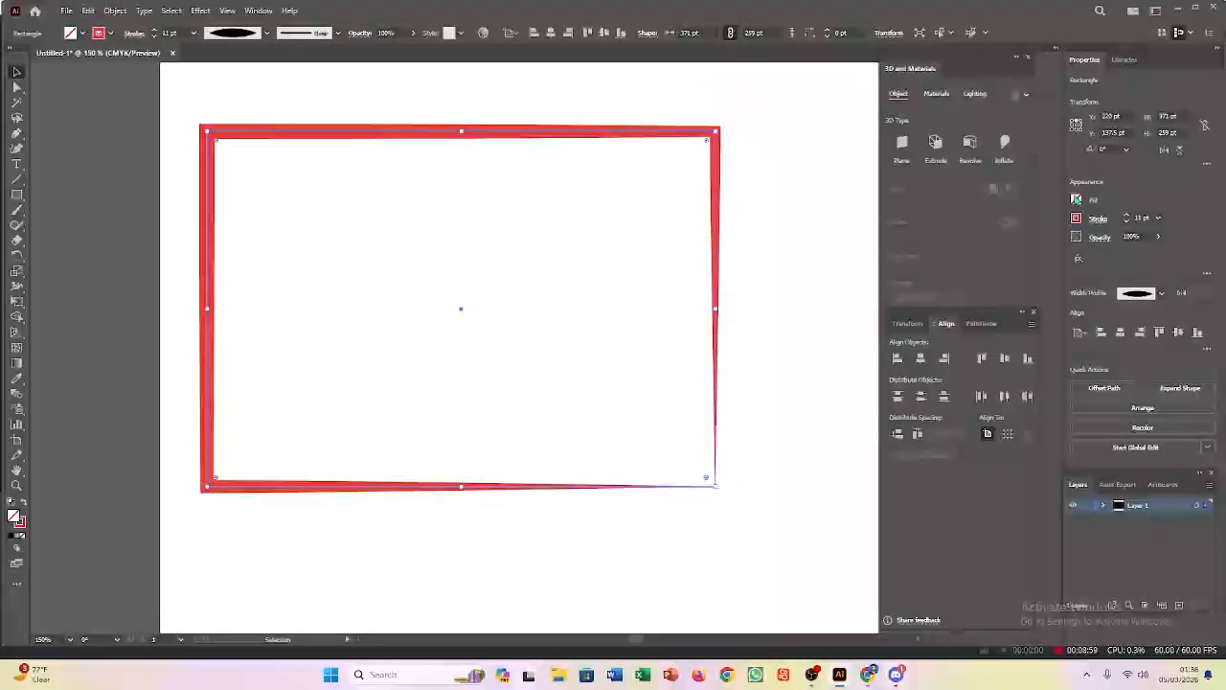
click(1077, 203)
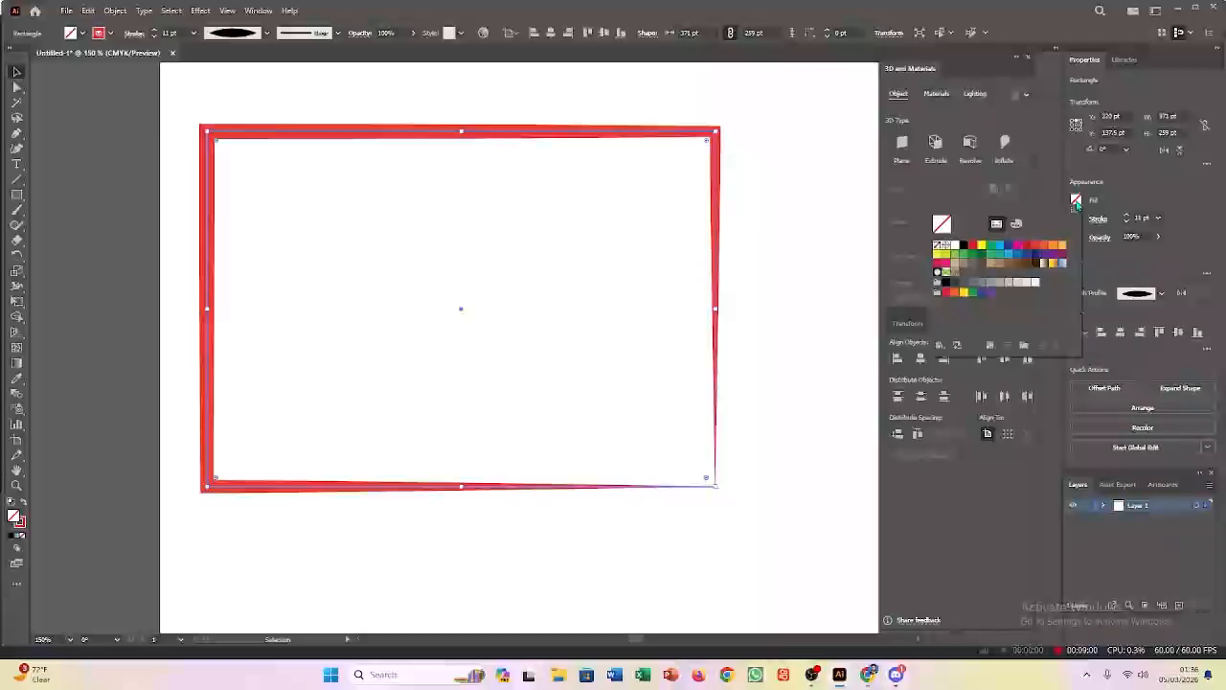
click(1036, 252)
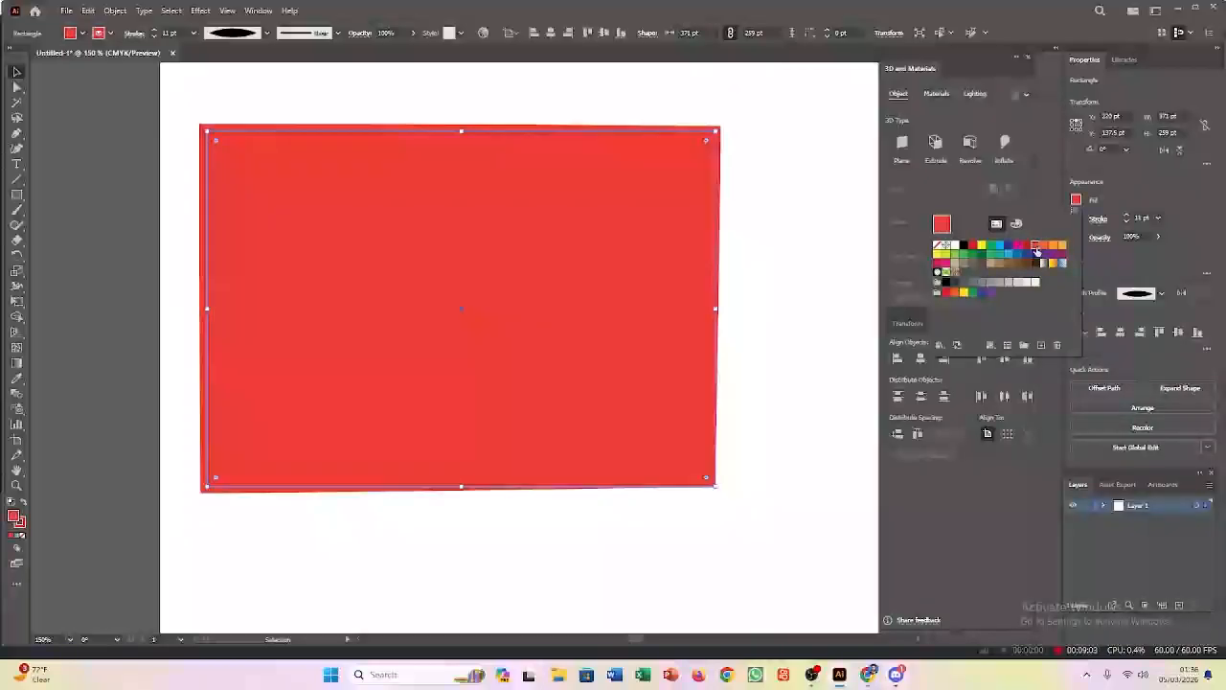
click(1077, 203)
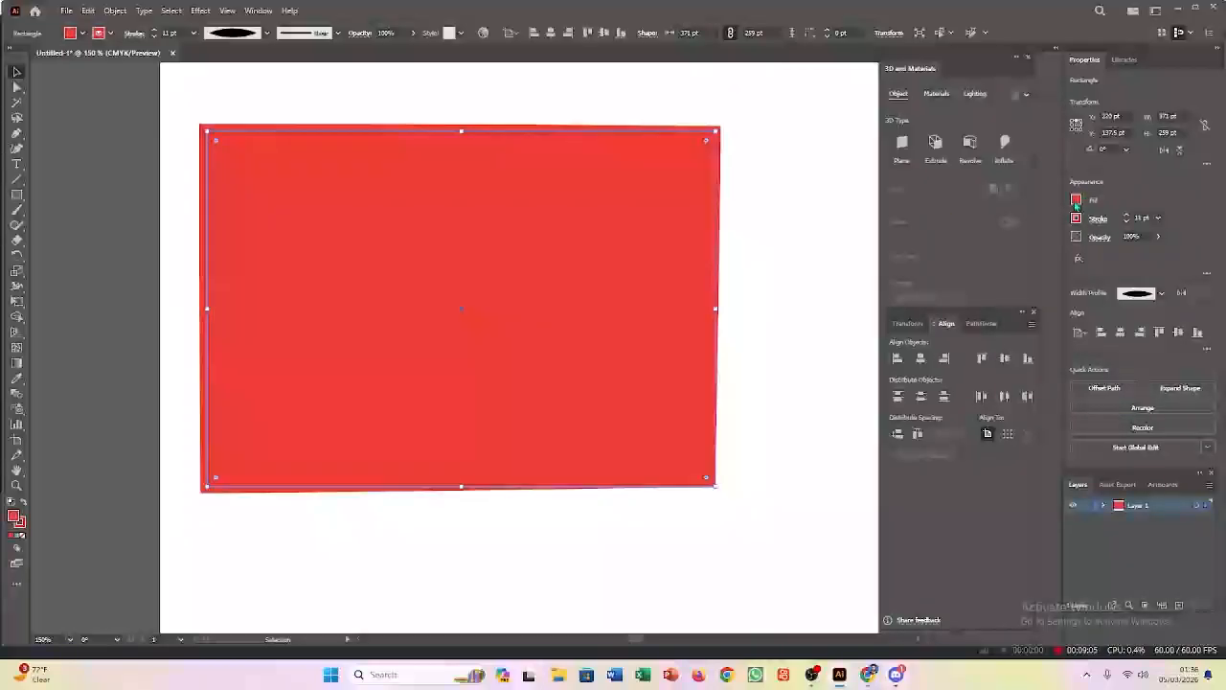
click(1077, 202)
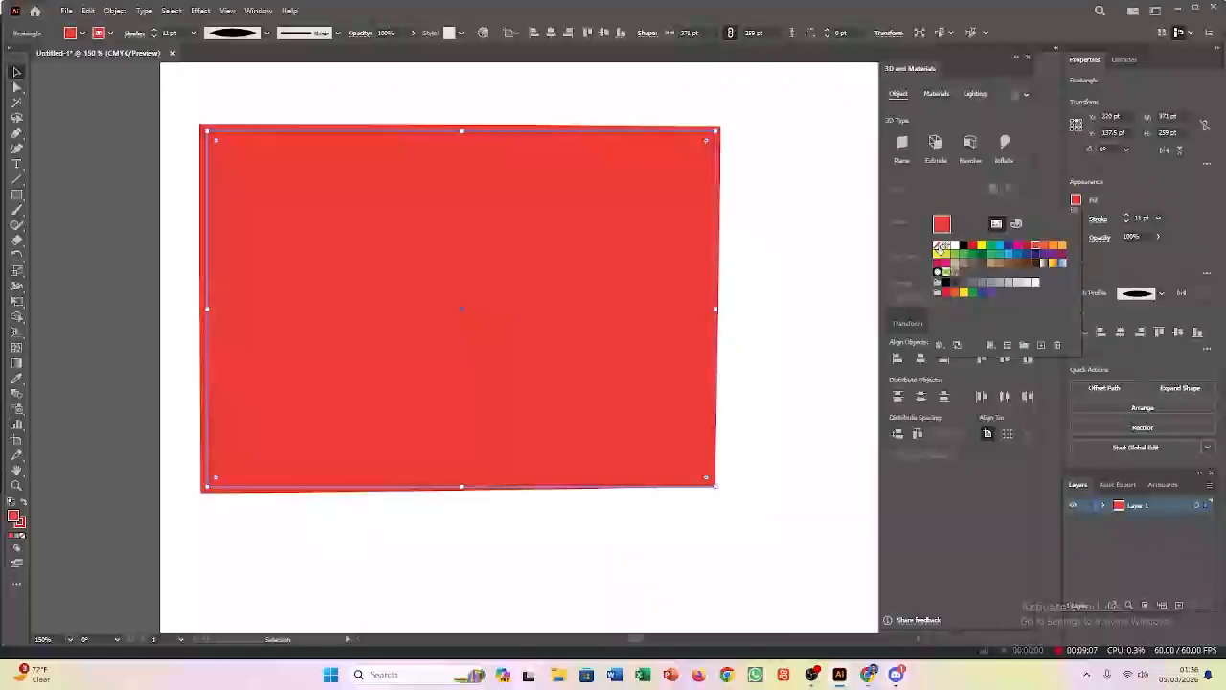
click(939, 249)
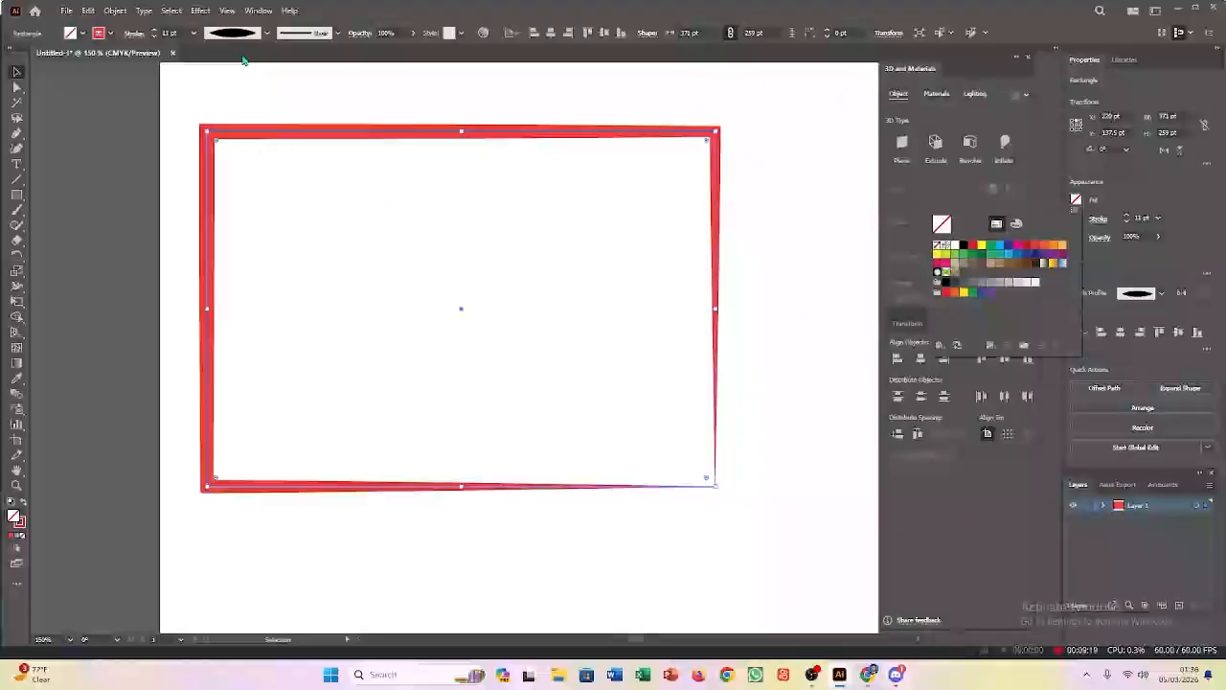
Try the second and third variable width profiles below Uniform on the rectangle's red stroke.
click(267, 35)
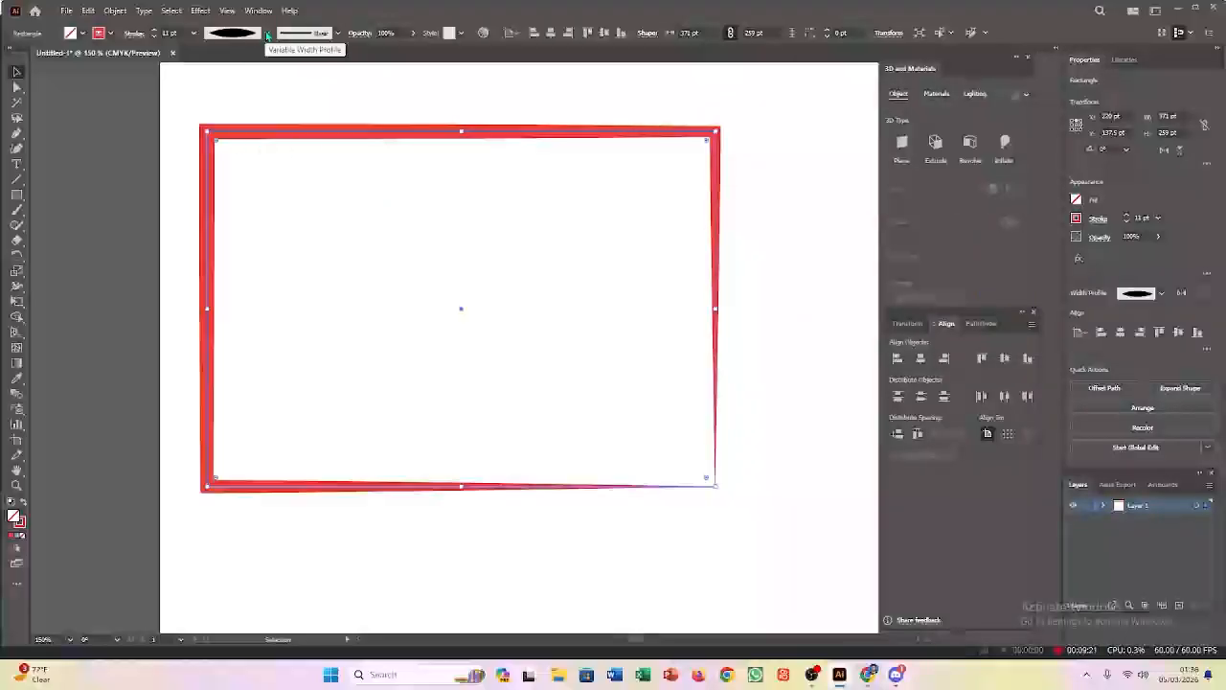
click(247, 35)
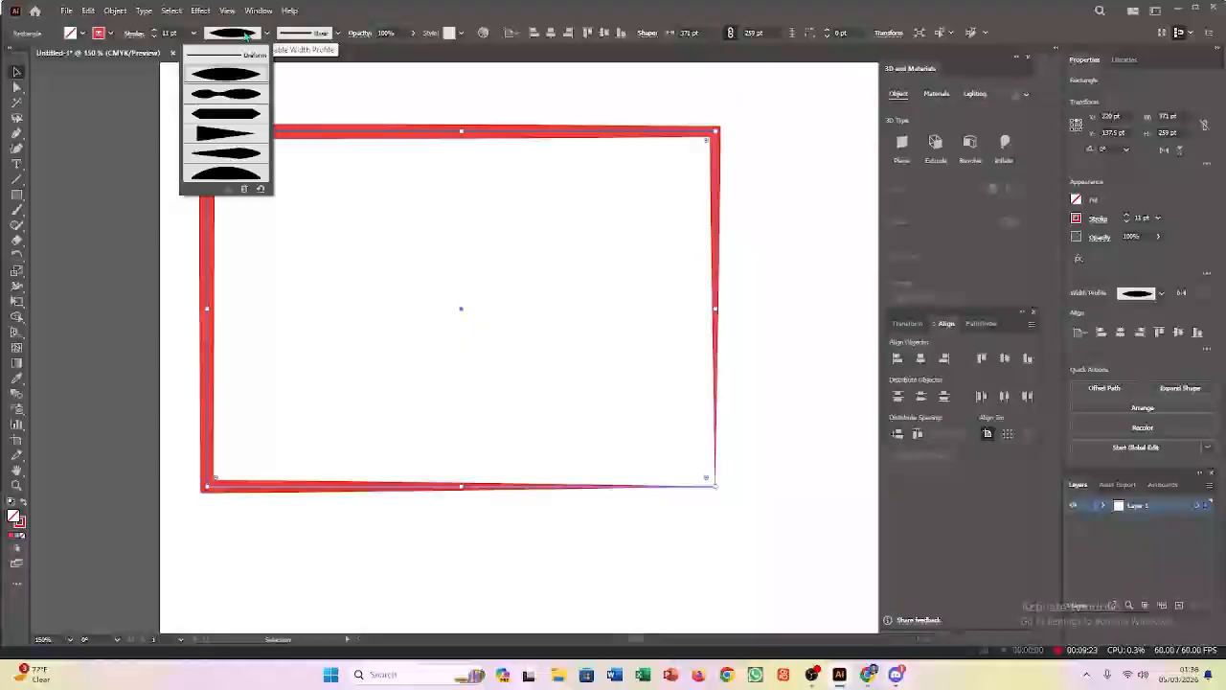
click(226, 94)
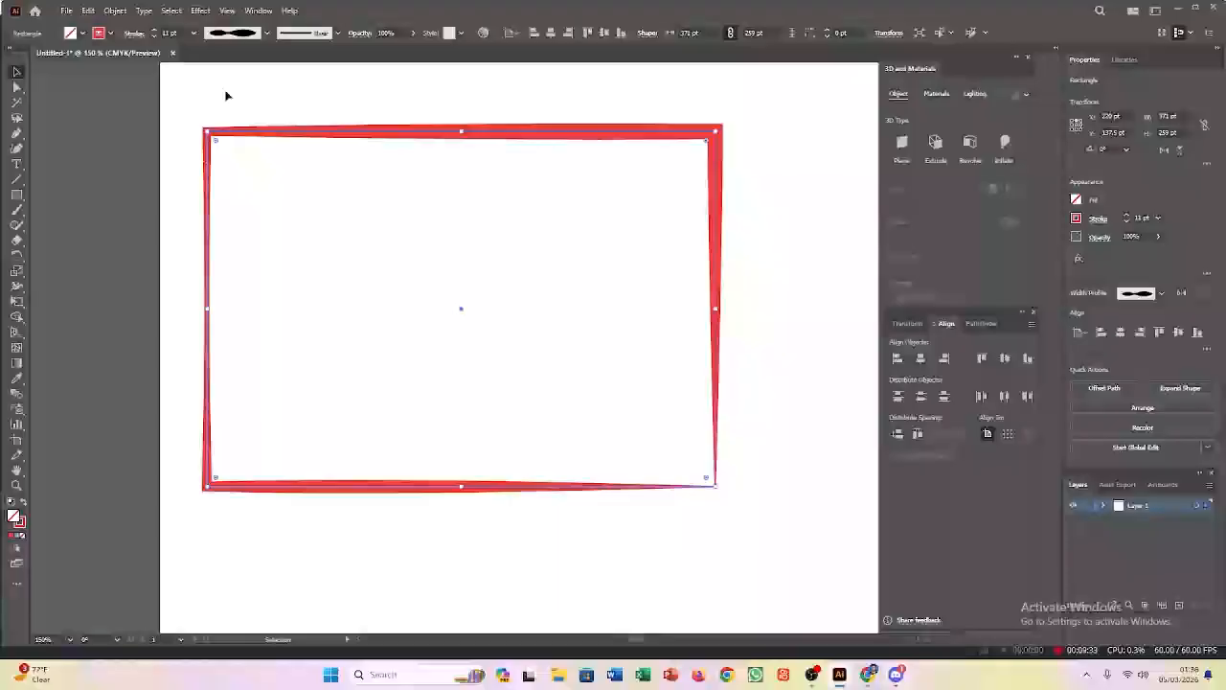
click(227, 35)
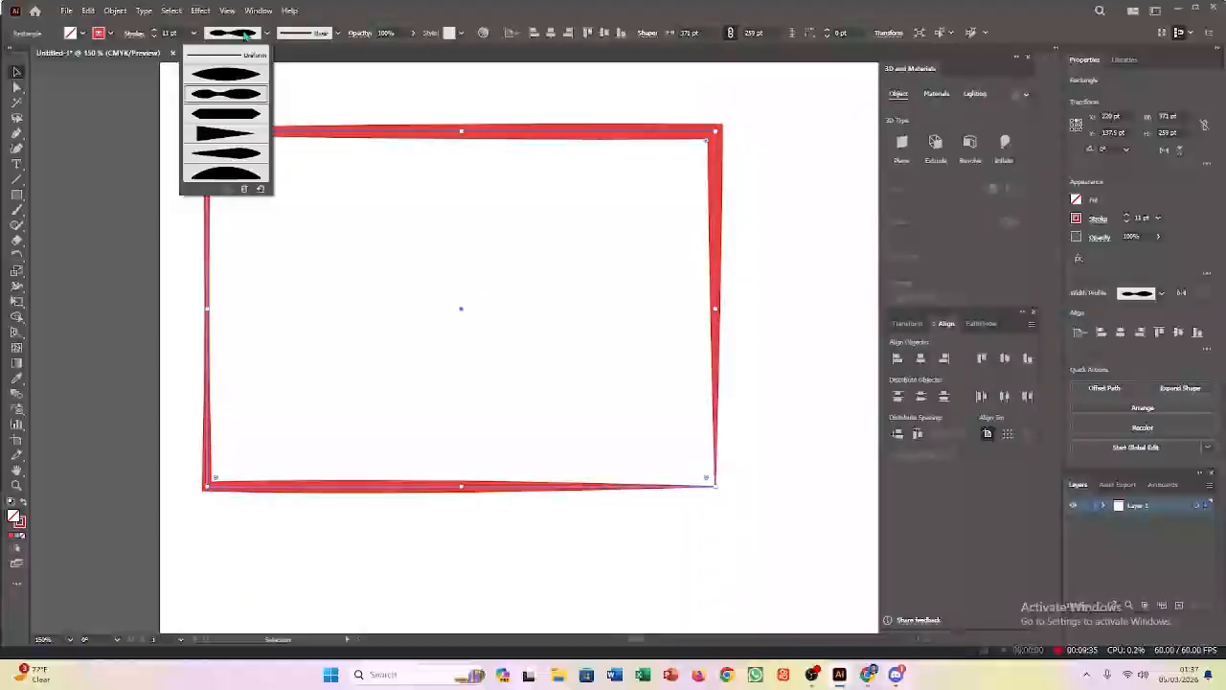
click(235, 123)
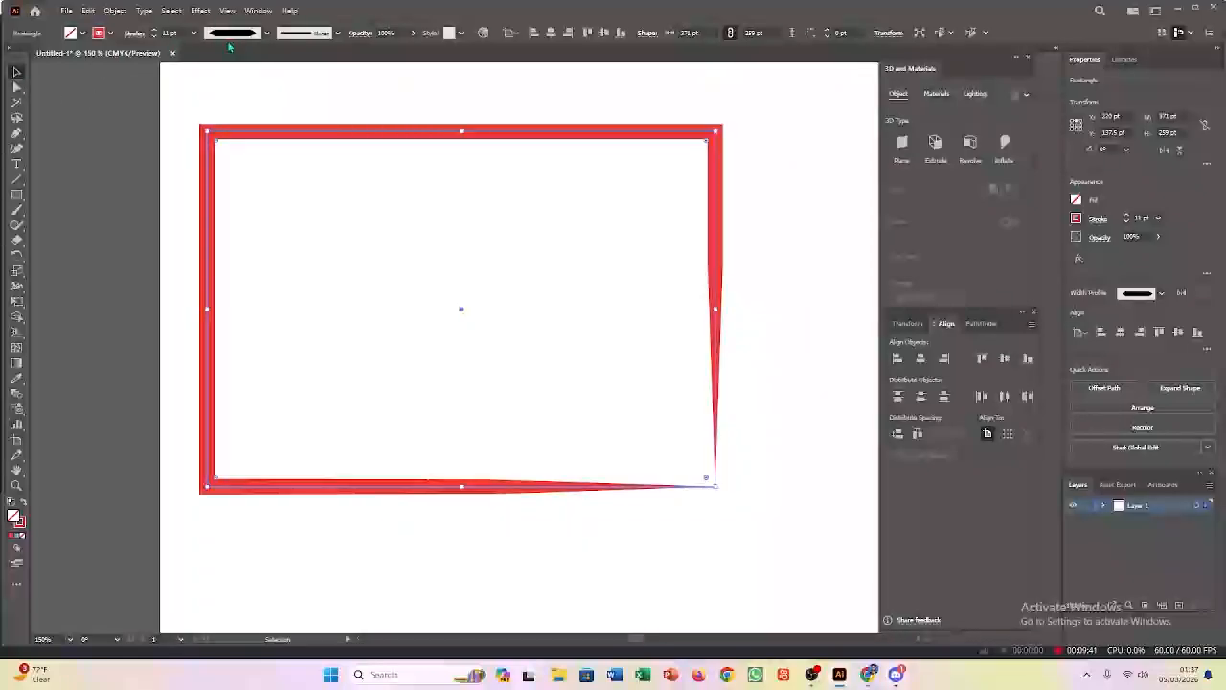
Try the remaining variable width profiles on the rectangle's stroke: the wedge, the asymmetric taper and the half-ellipse.
click(265, 34)
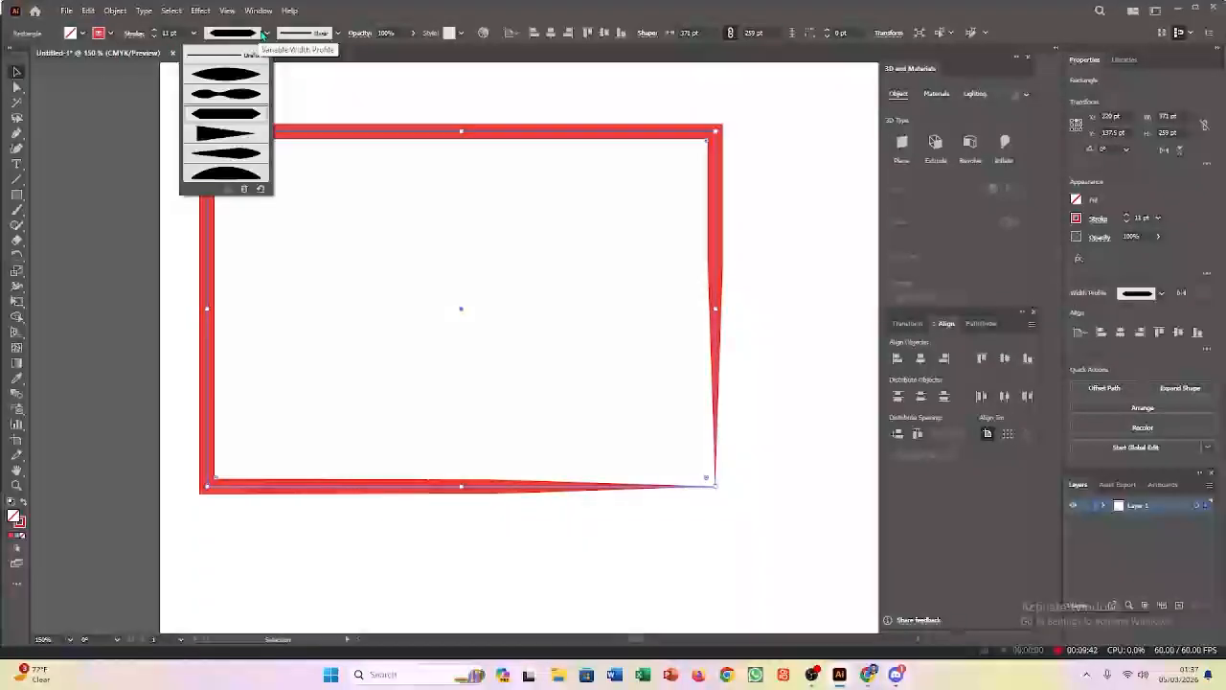
click(239, 136)
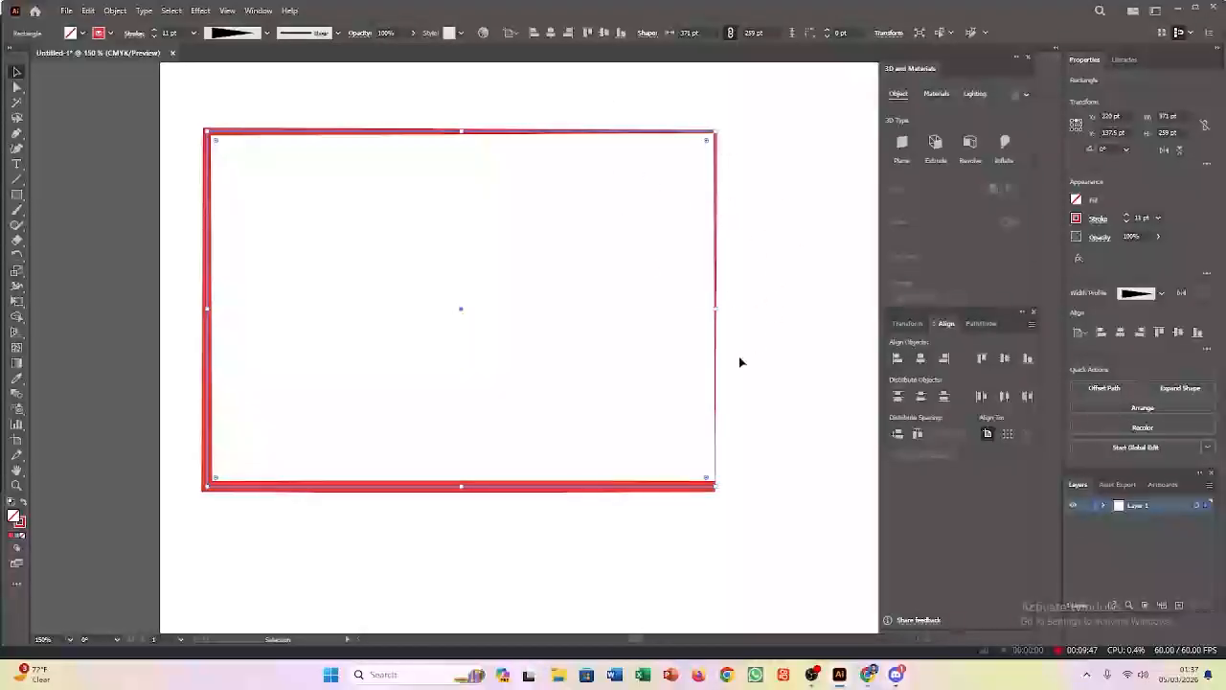
click(265, 32)
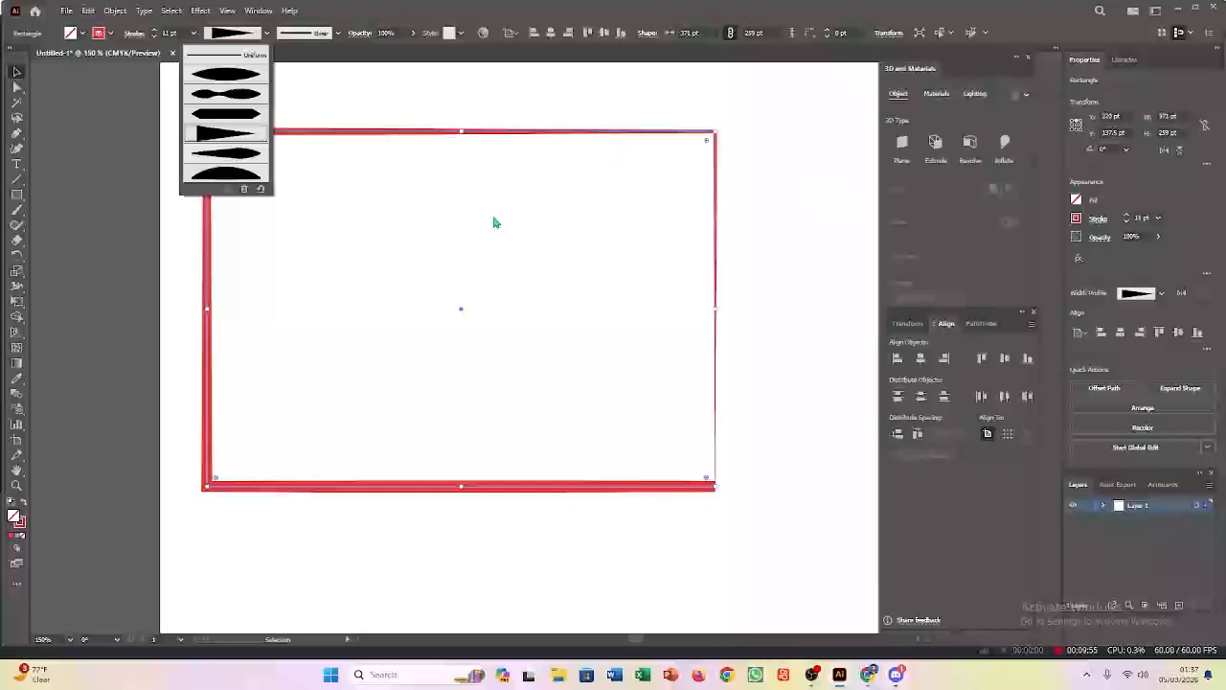
click(232, 156)
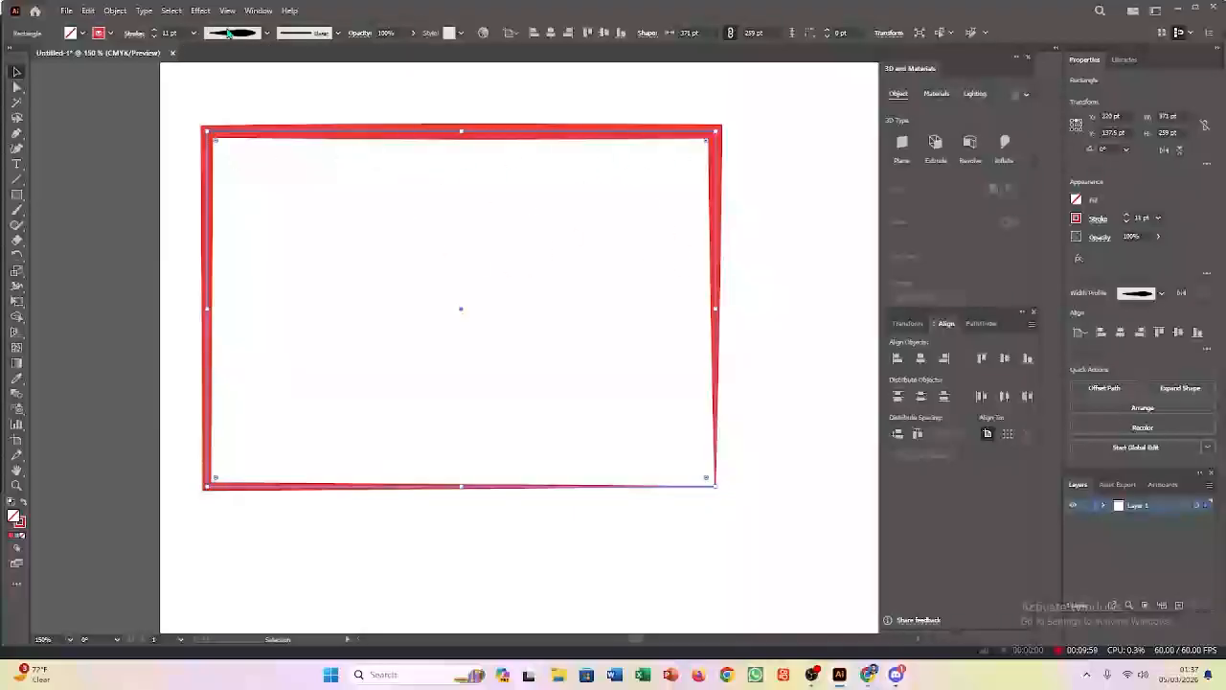
click(268, 33)
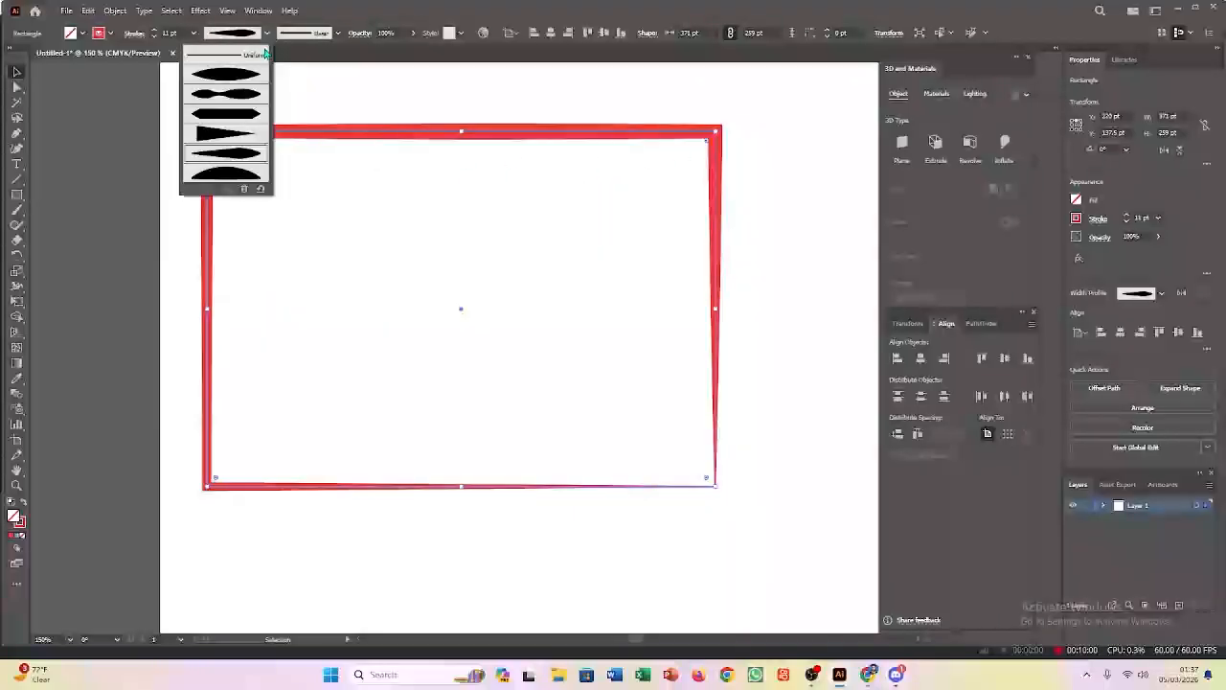
click(239, 176)
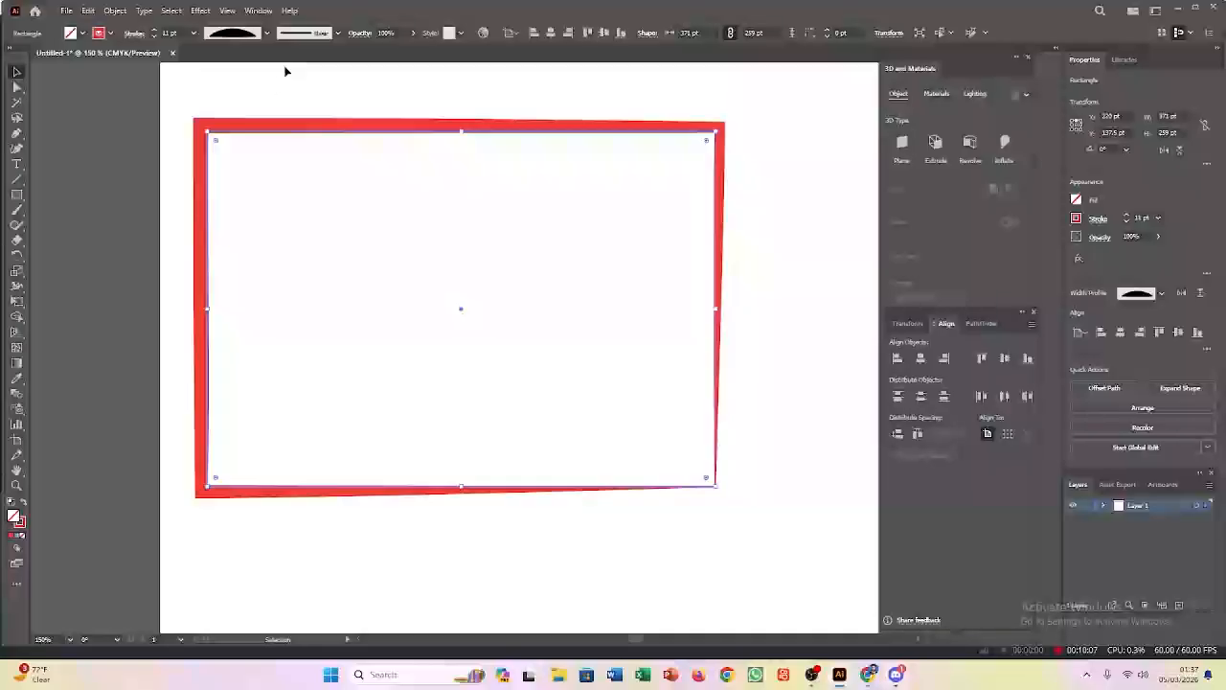
Try the 15 pt. Round brush and the Touch Calligraphic brush on the rectangle's stroke.
click(338, 34)
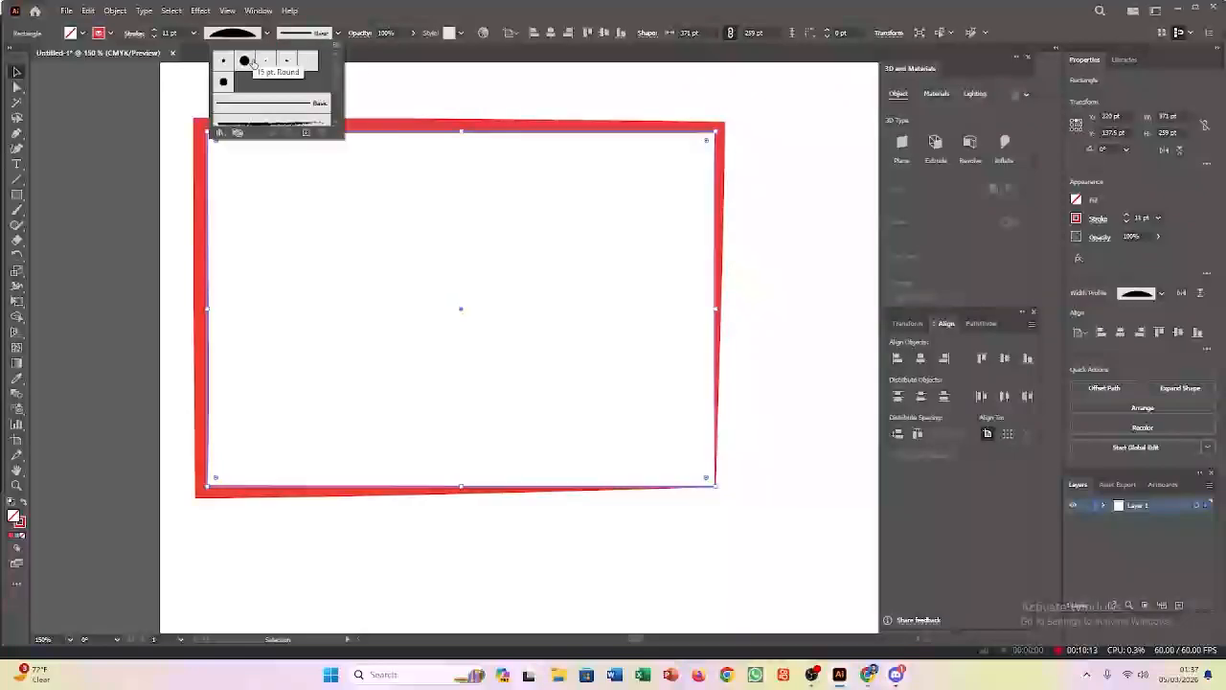
scroll(247, 94, down, 3)
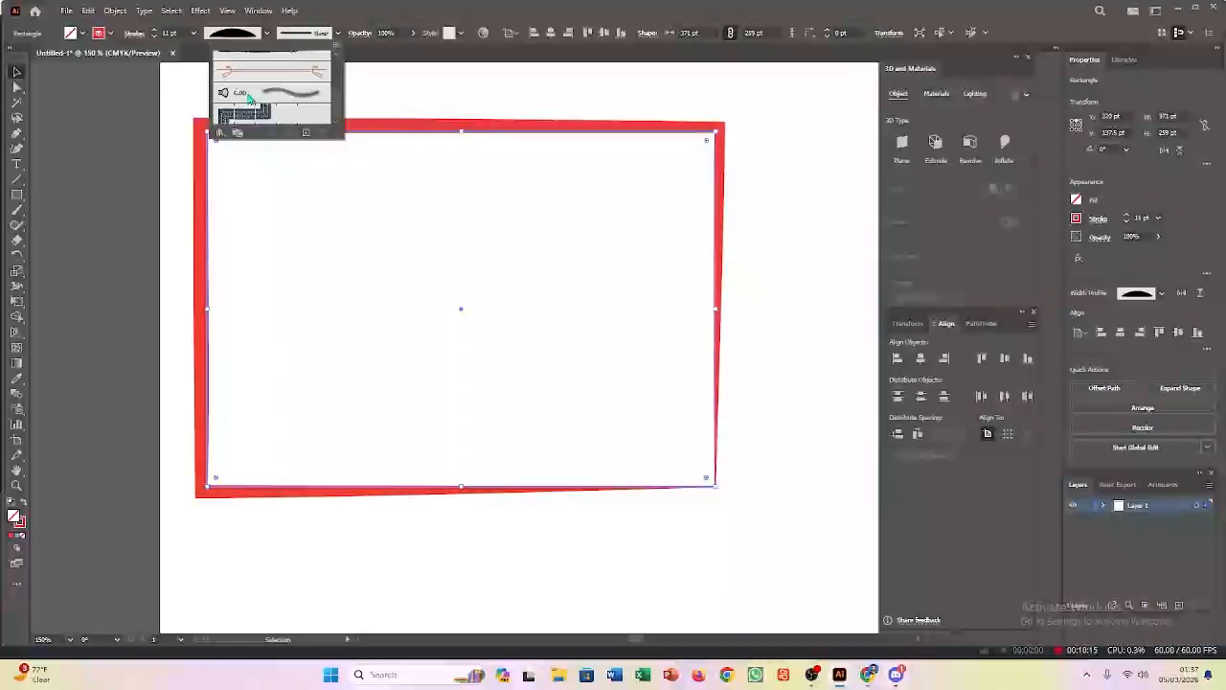
scroll(247, 94, up, 3)
scroll(248, 96, down, 3)
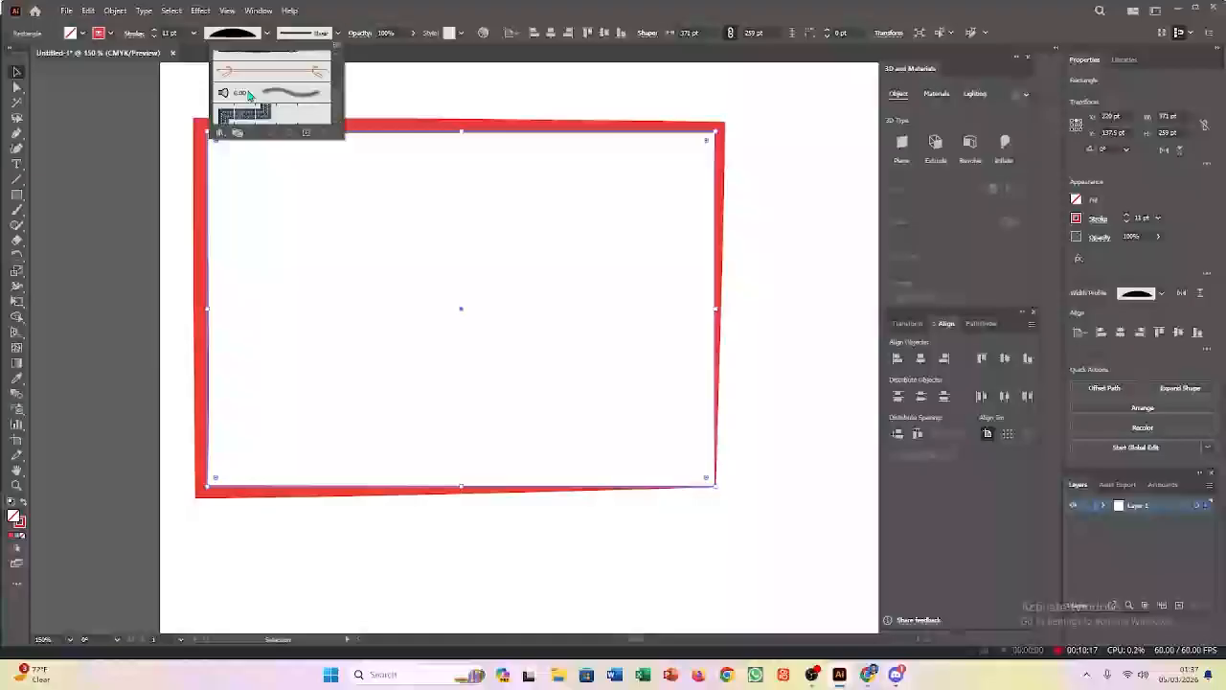
scroll(249, 96, up, 3)
scroll(248, 96, down, 3)
scroll(249, 96, up, 3)
scroll(248, 96, down, 3)
scroll(248, 96, up, 3)
click(245, 60)
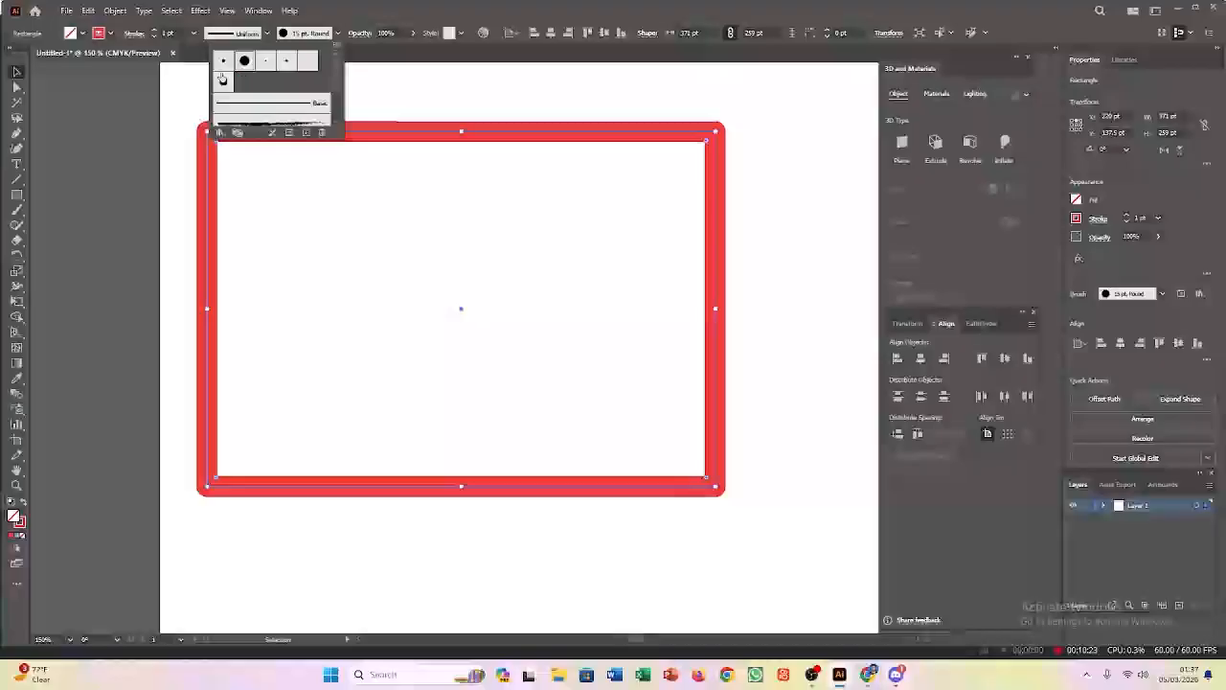
click(223, 82)
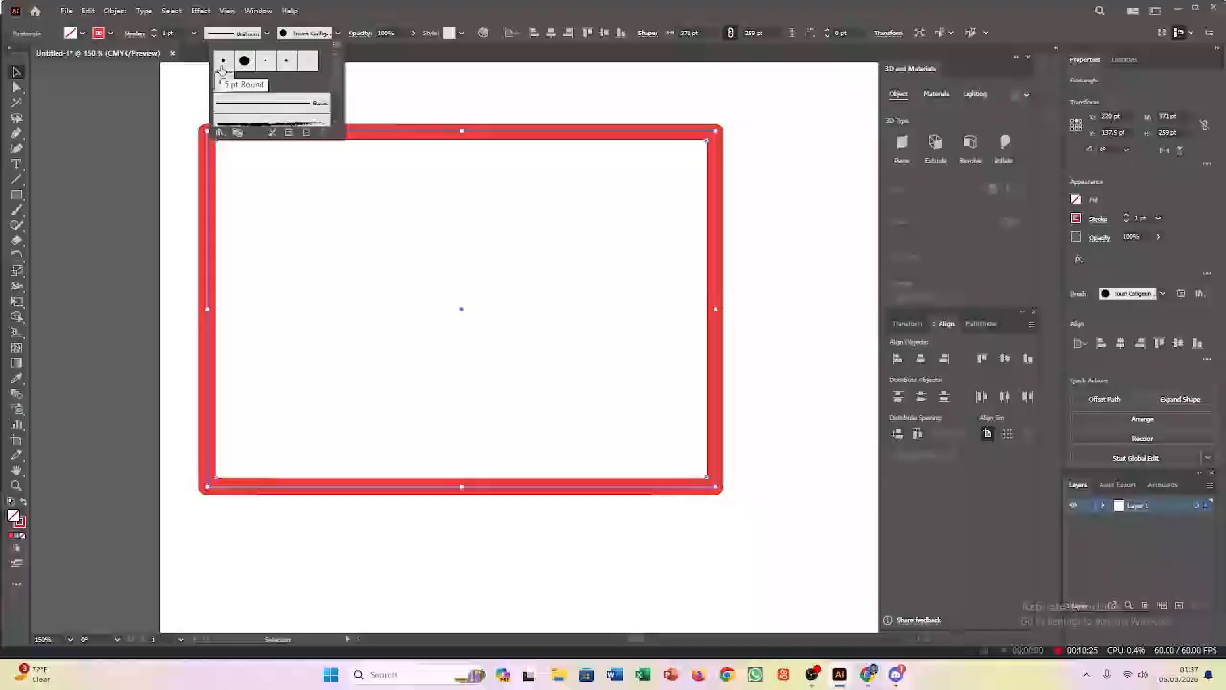
Try the smaller round and oval brushes on the rectangle's stroke, ending with the 5 pt. Flat brush.
click(223, 62)
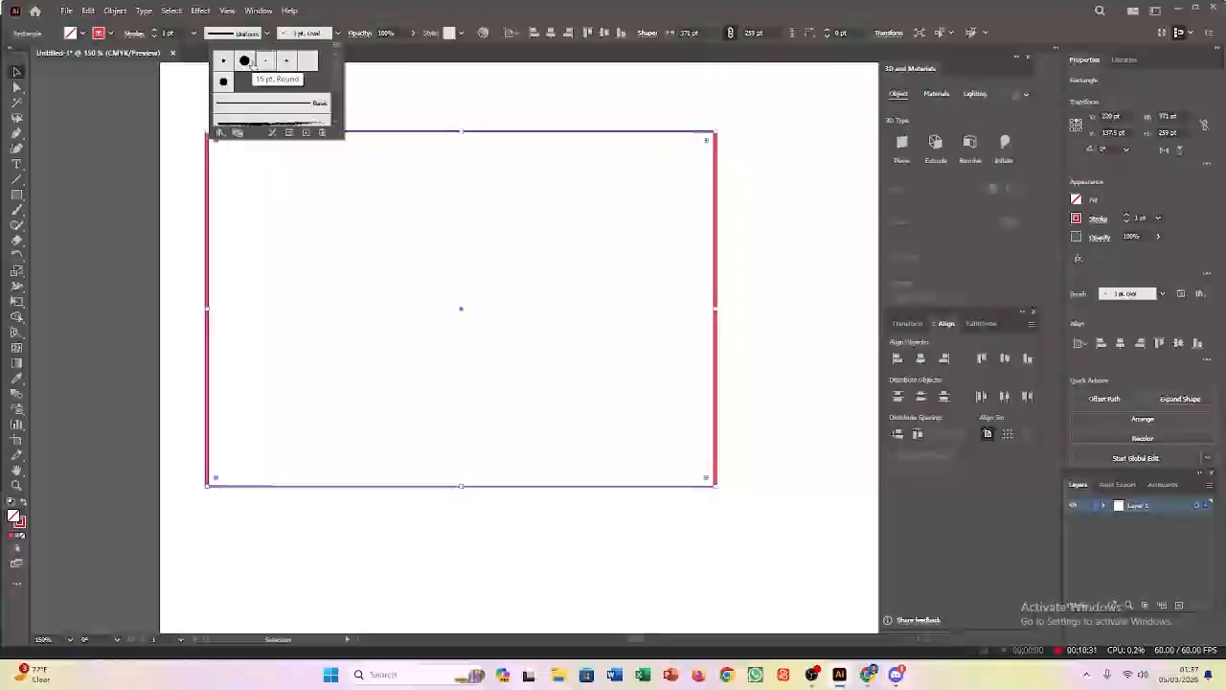
click(245, 61)
click(284, 63)
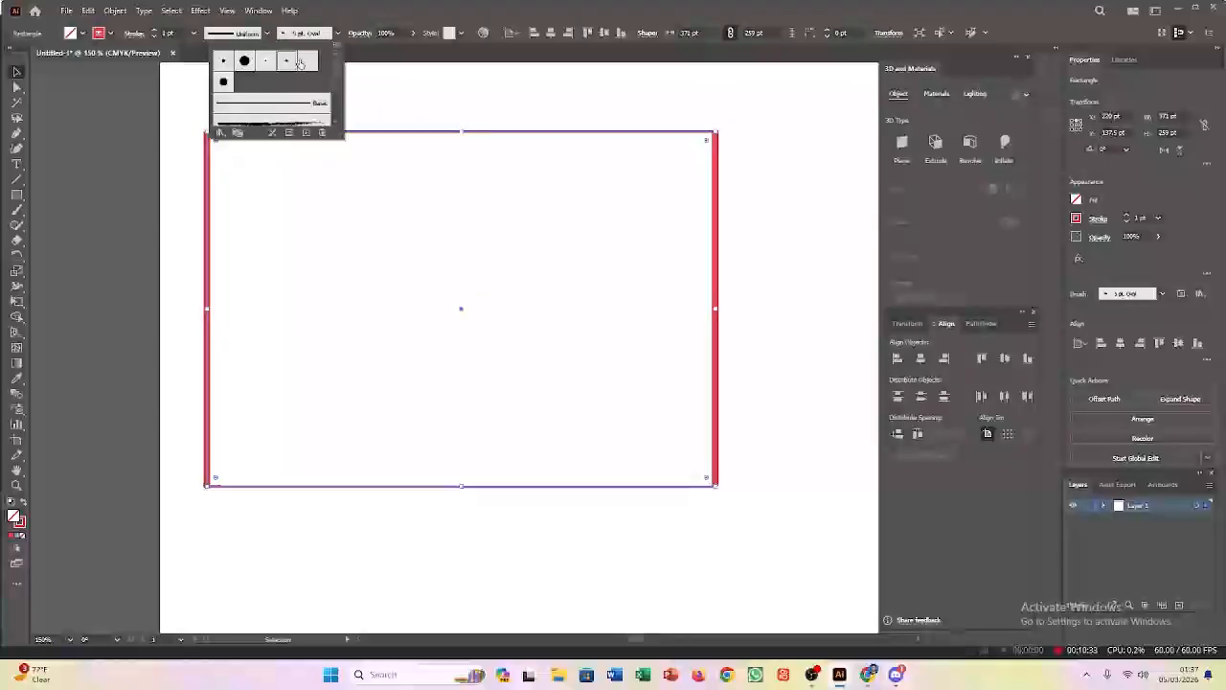
click(307, 62)
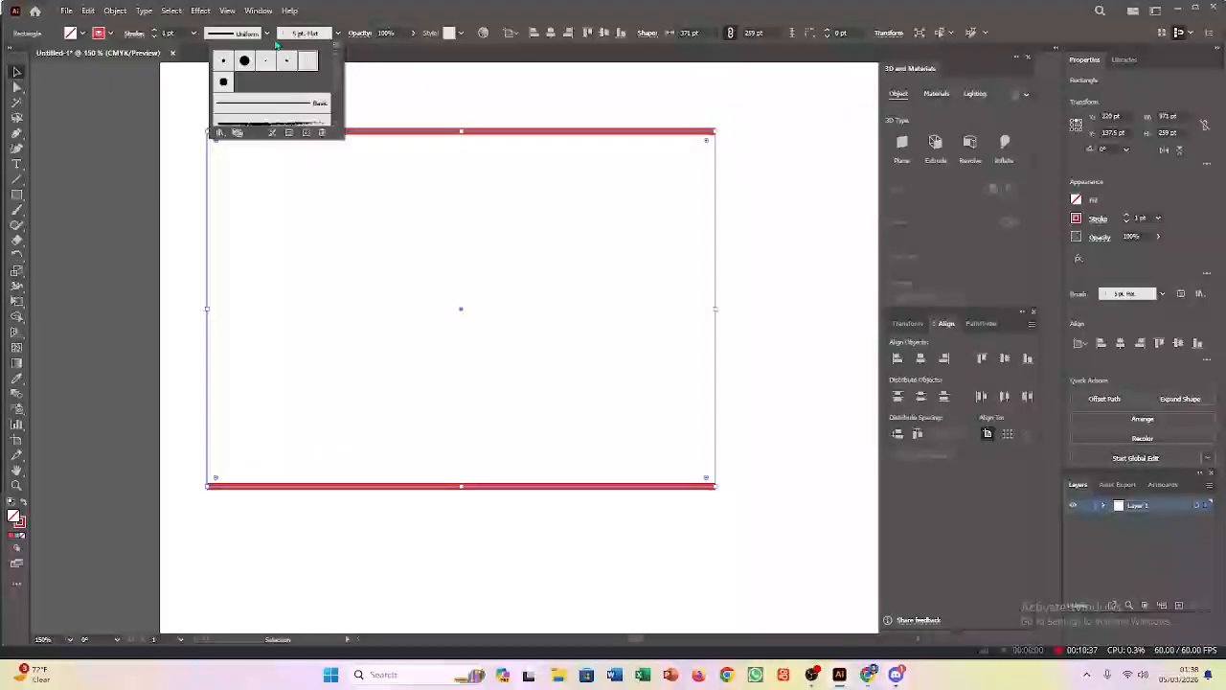
Reset the rectangle's stroke to the Basic brush and try the Mop bristle brush on it.
scroll(258, 100, down, 3)
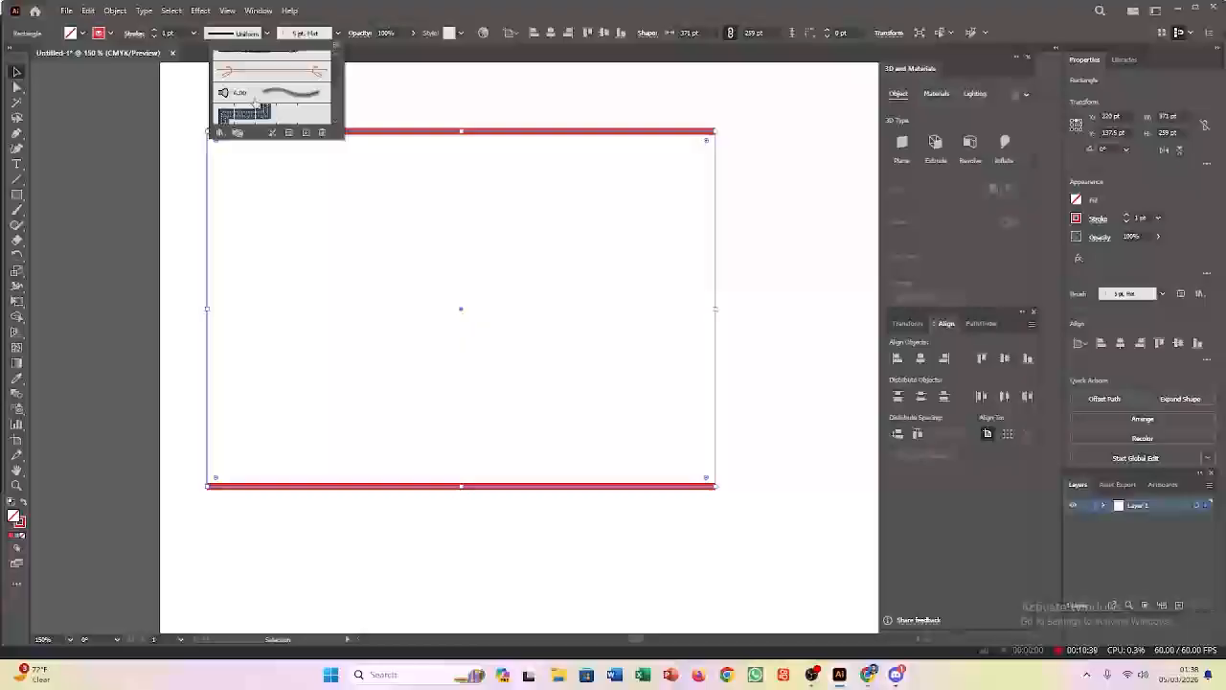
scroll(258, 102, up, 3)
click(268, 106)
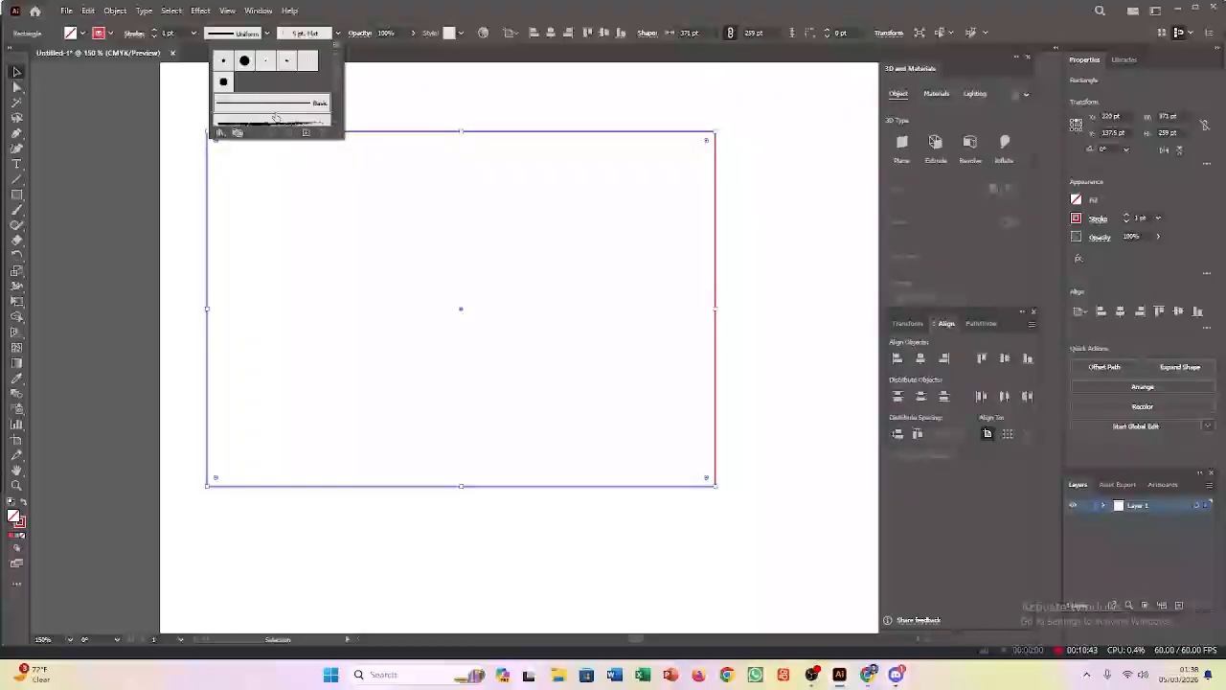
scroll(275, 117, down, 3)
click(286, 93)
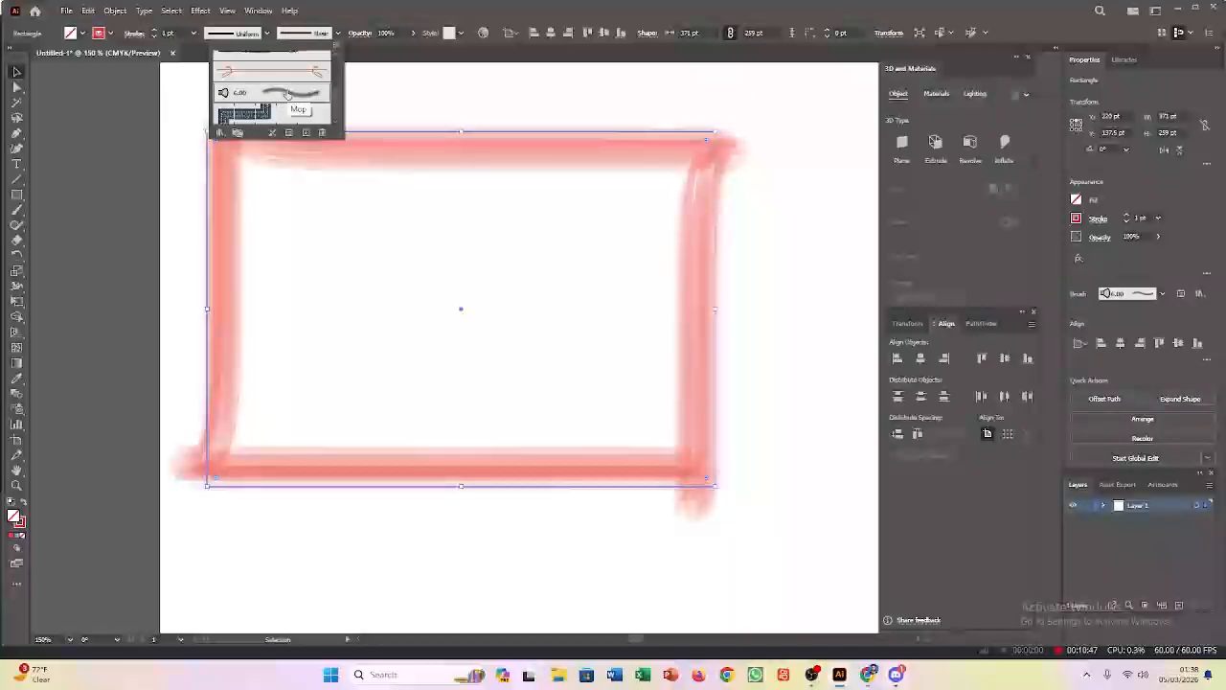
Try the blue denim seam pattern brush and the orange ribbon-ended art brush on the rectangle's stroke.
scroll(288, 95, up, 5)
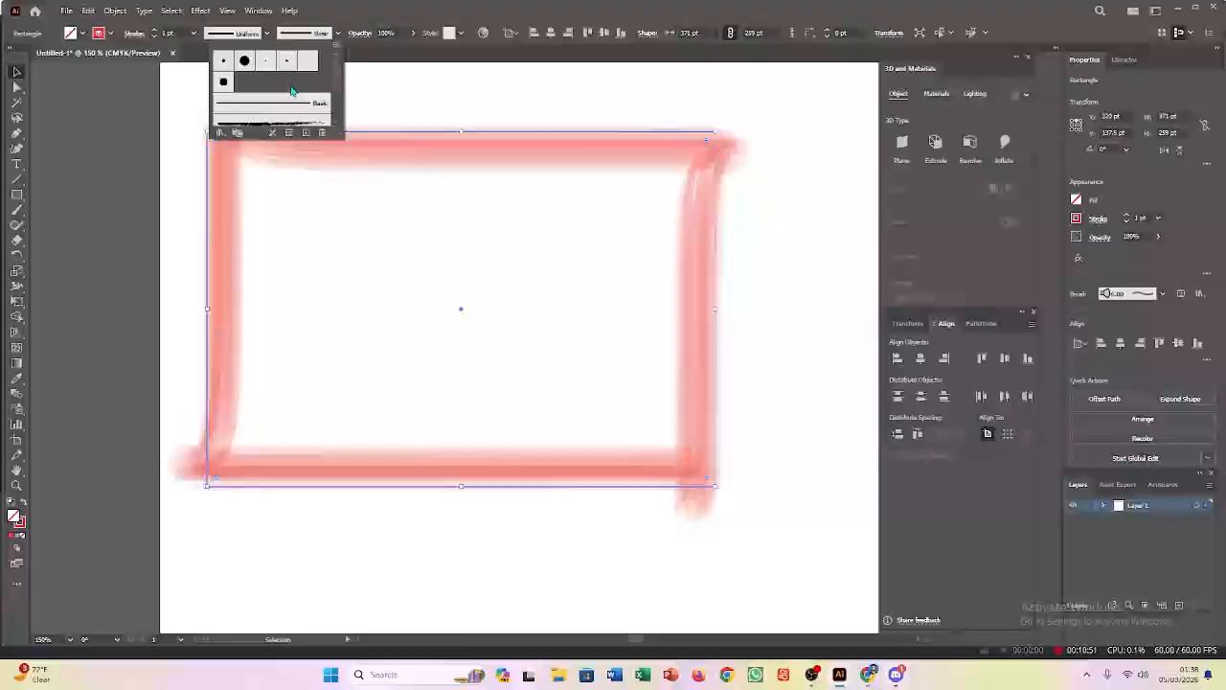
scroll(288, 97, down, 3)
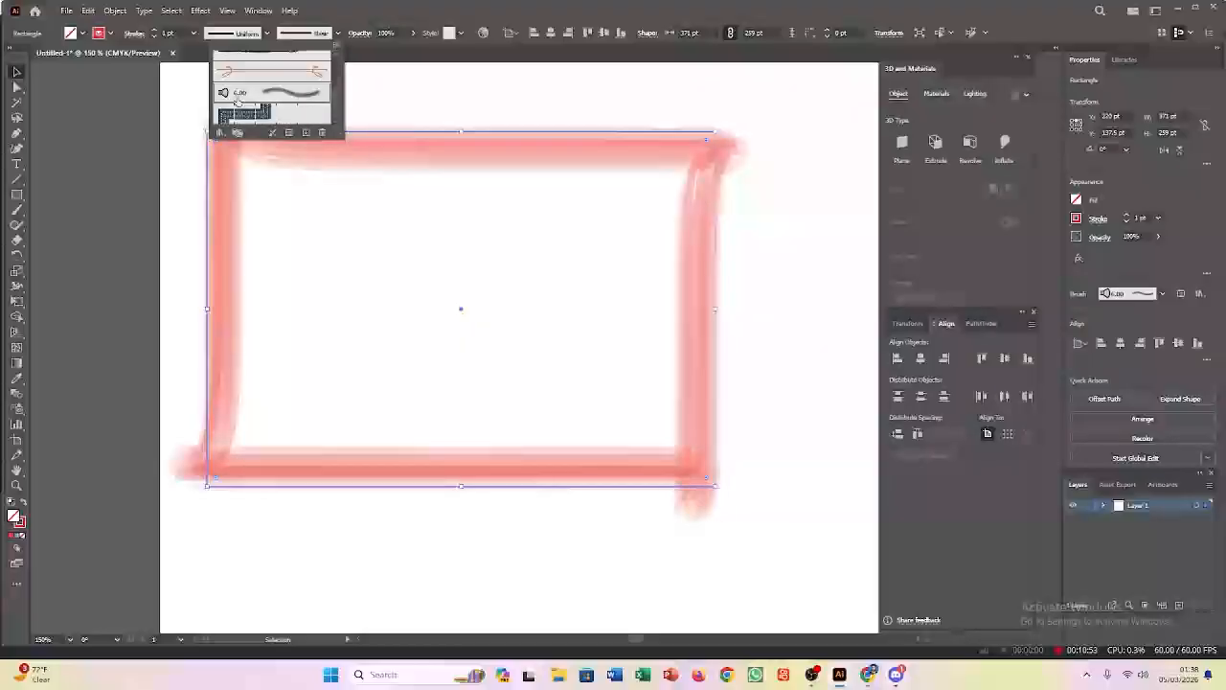
click(259, 112)
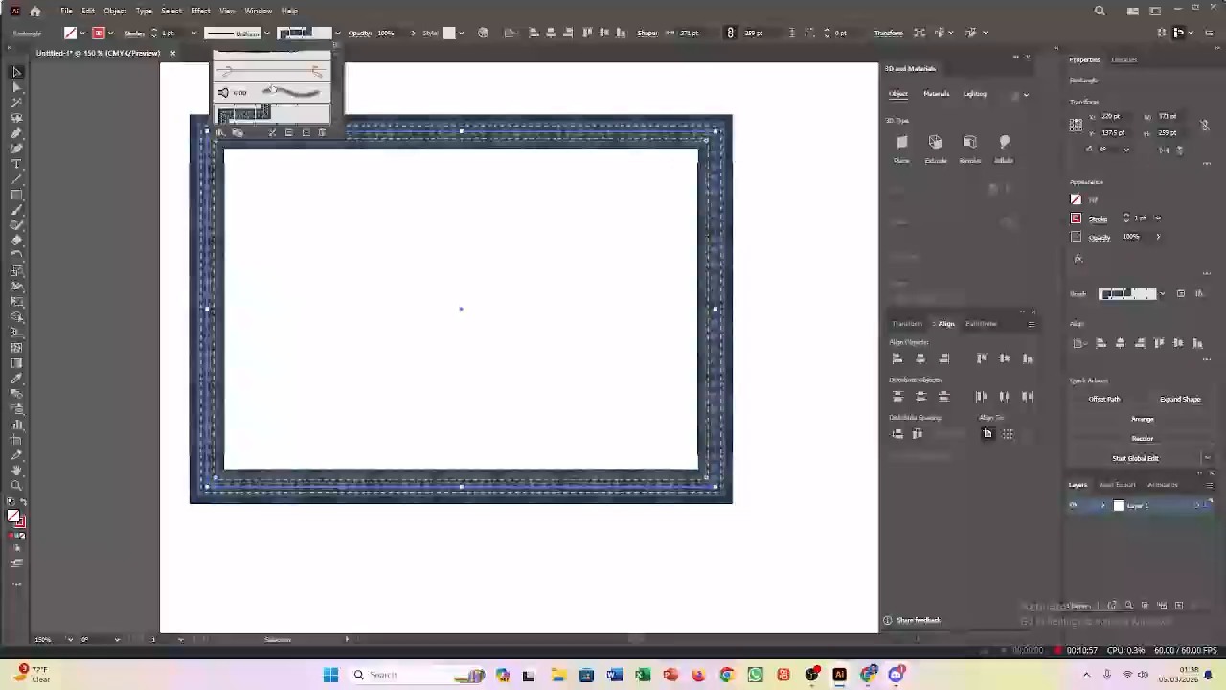
click(297, 74)
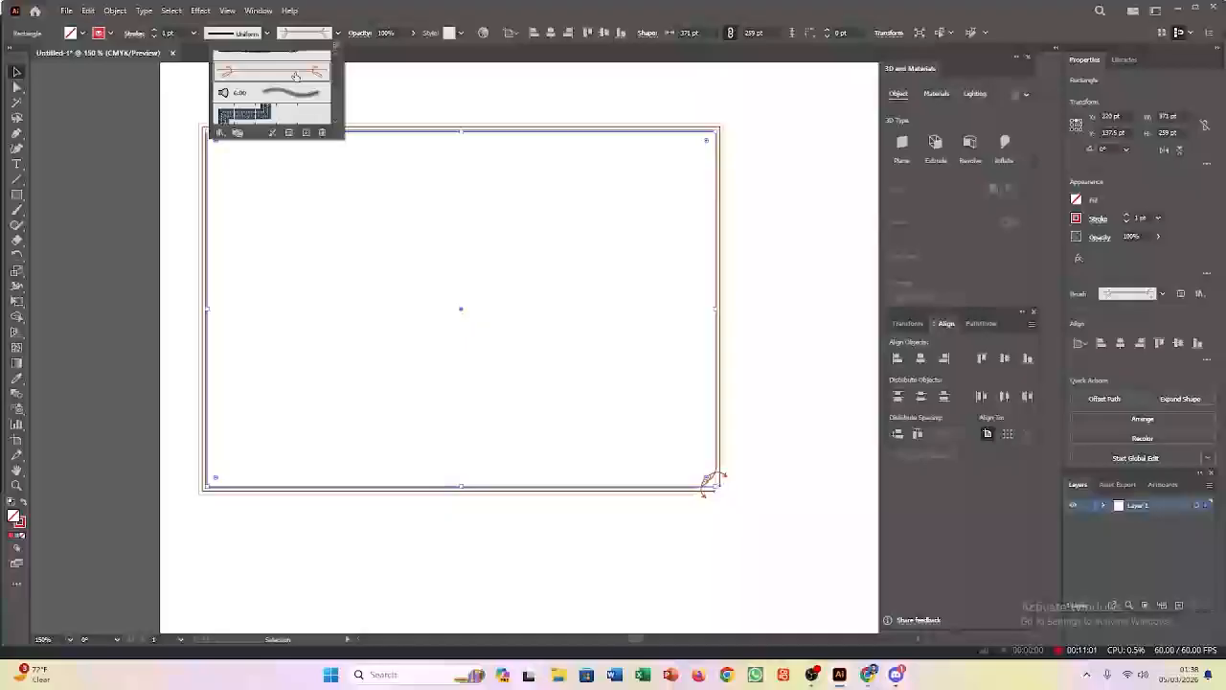
Return the rectangle's stroke to the Basic brush and try the rough charcoal brush on it.
scroll(297, 76, up, 3)
click(297, 112)
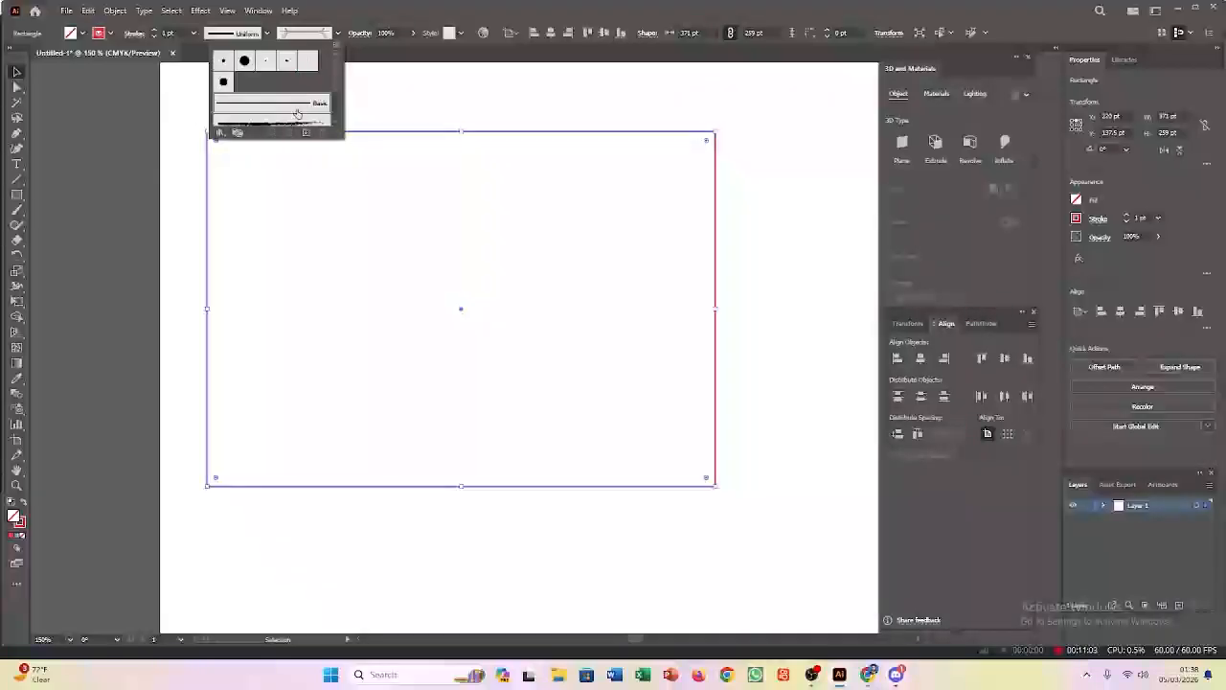
click(296, 120)
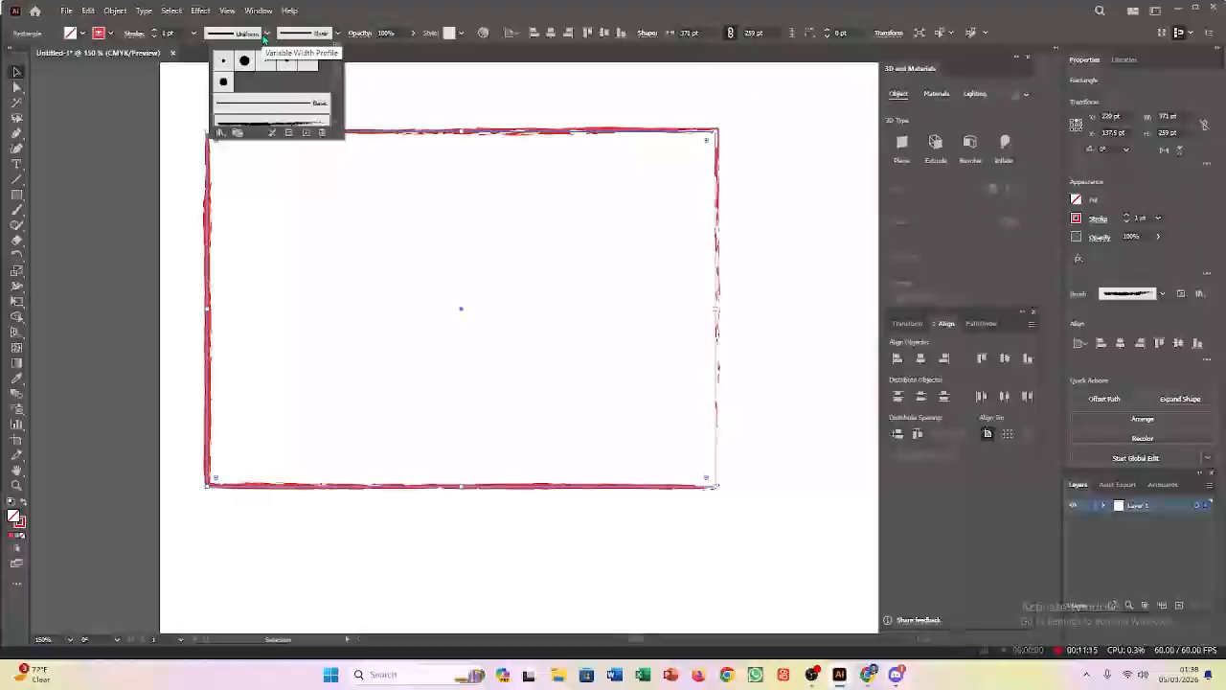
Clear the existing rectangle from the artboard and draw a new one about 269 by 209 pt.
click(338, 35)
click(338, 36)
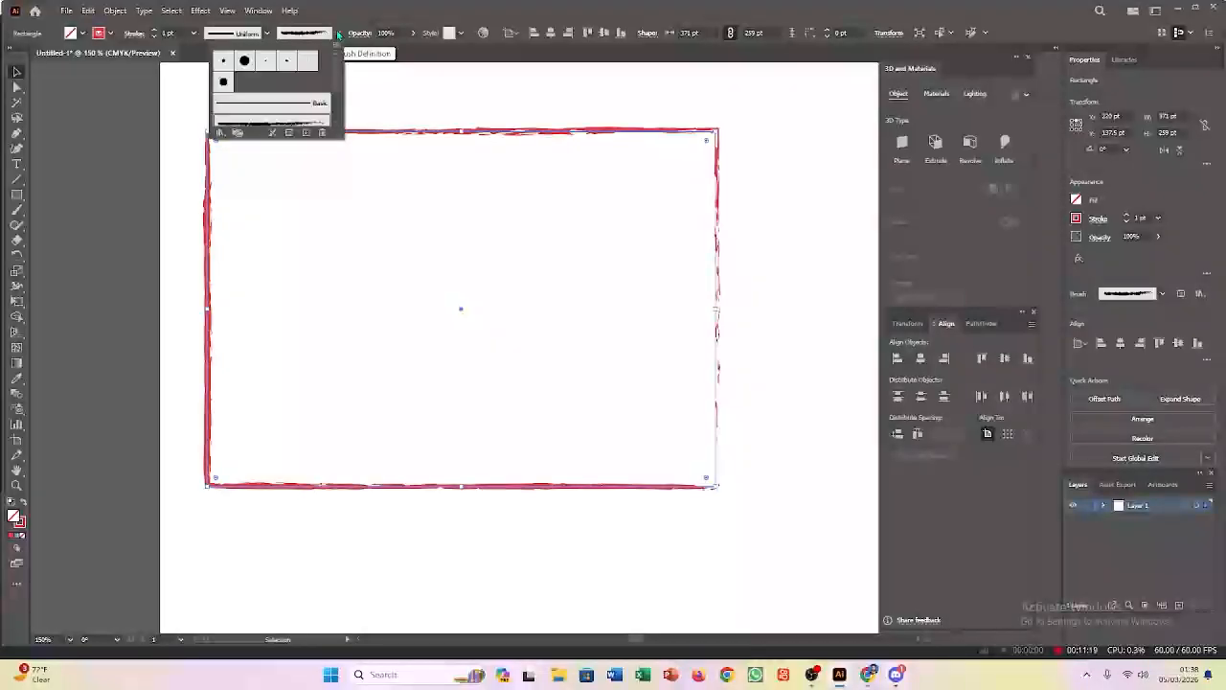
click(391, 93)
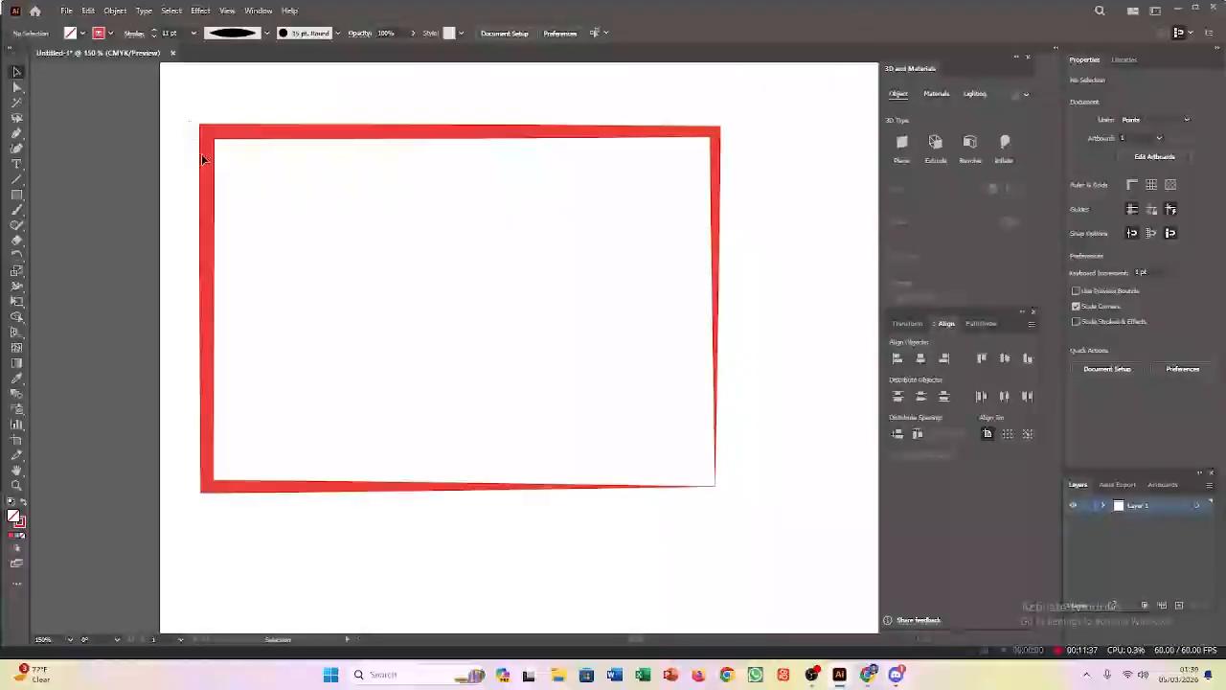
key(ctrl+z)
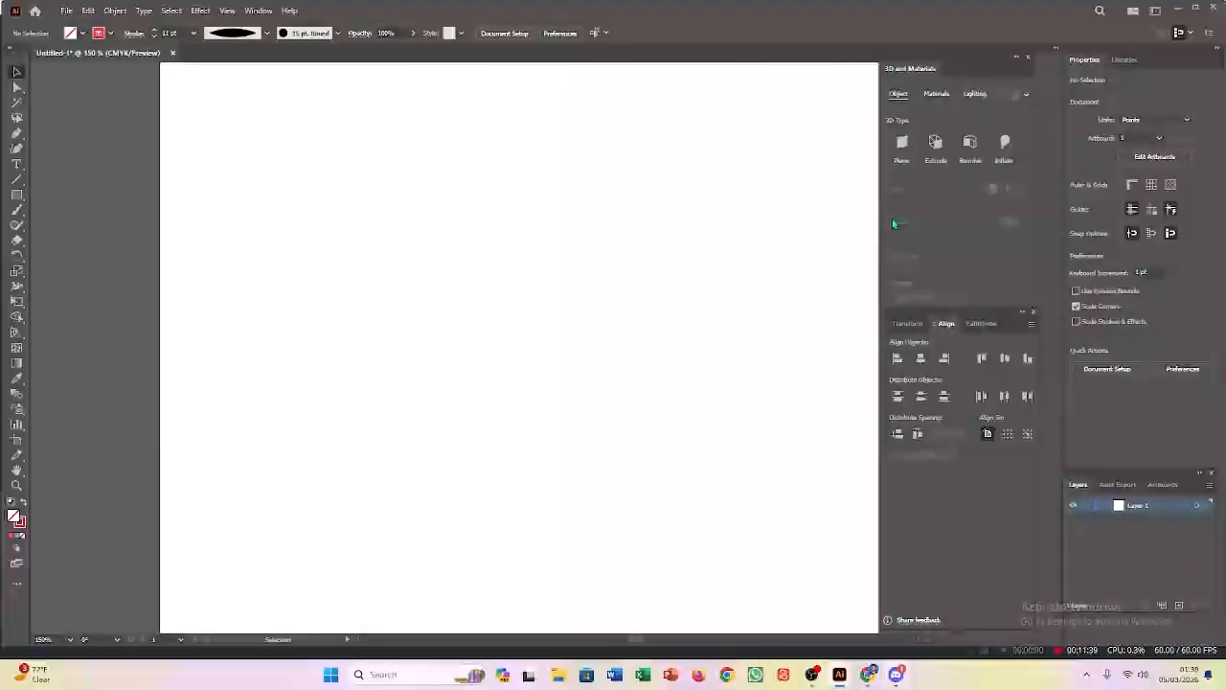
click(15, 196)
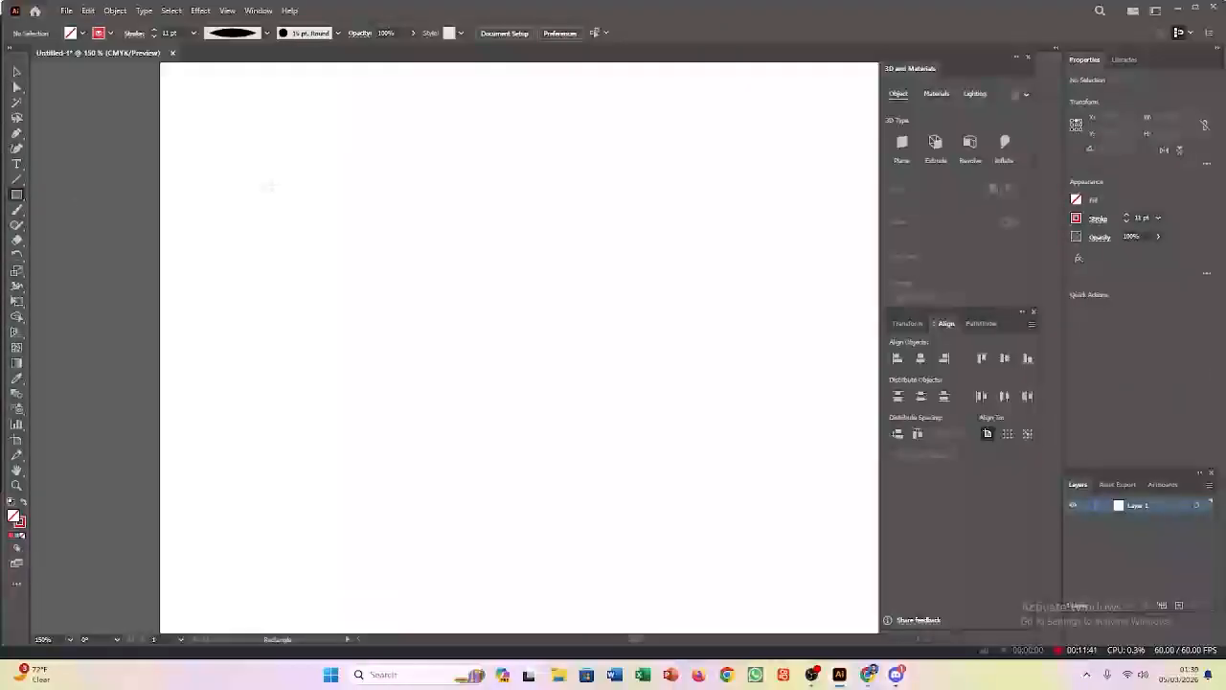
drag(334, 137, 702, 423)
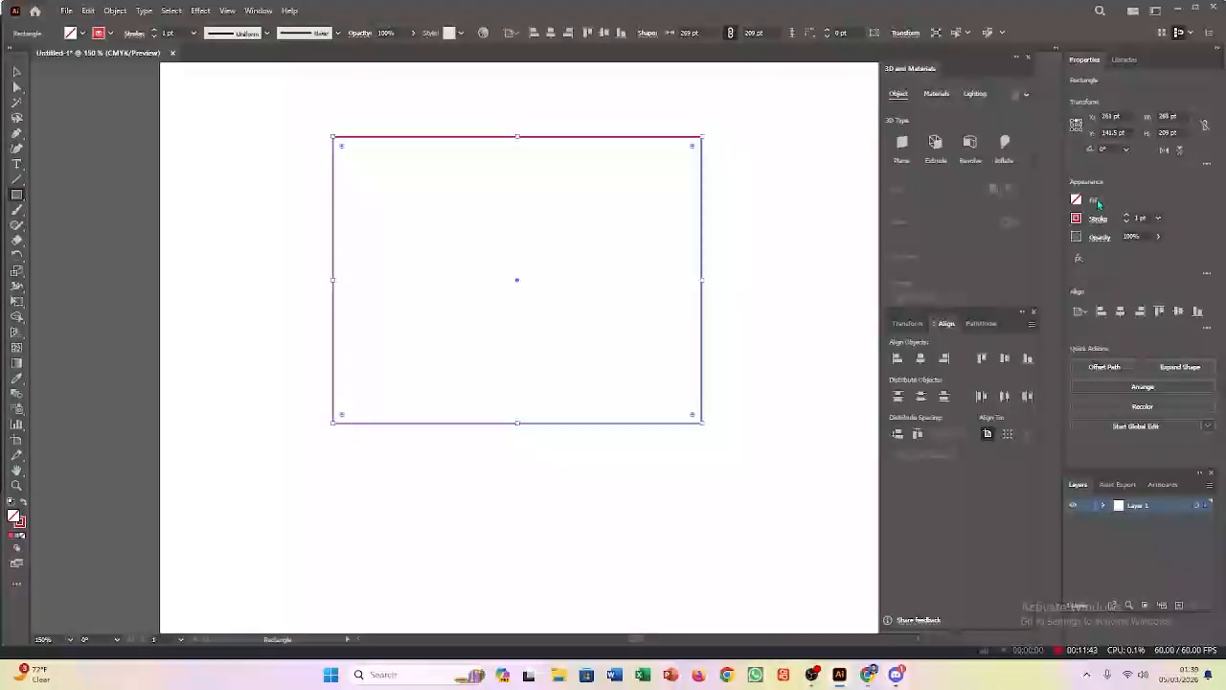
Raise the new rectangle's stroke weight by several points, and reduce it to 0.25 pt.
click(155, 31)
click(154, 30)
click(155, 31)
click(154, 31)
click(155, 37)
click(156, 36)
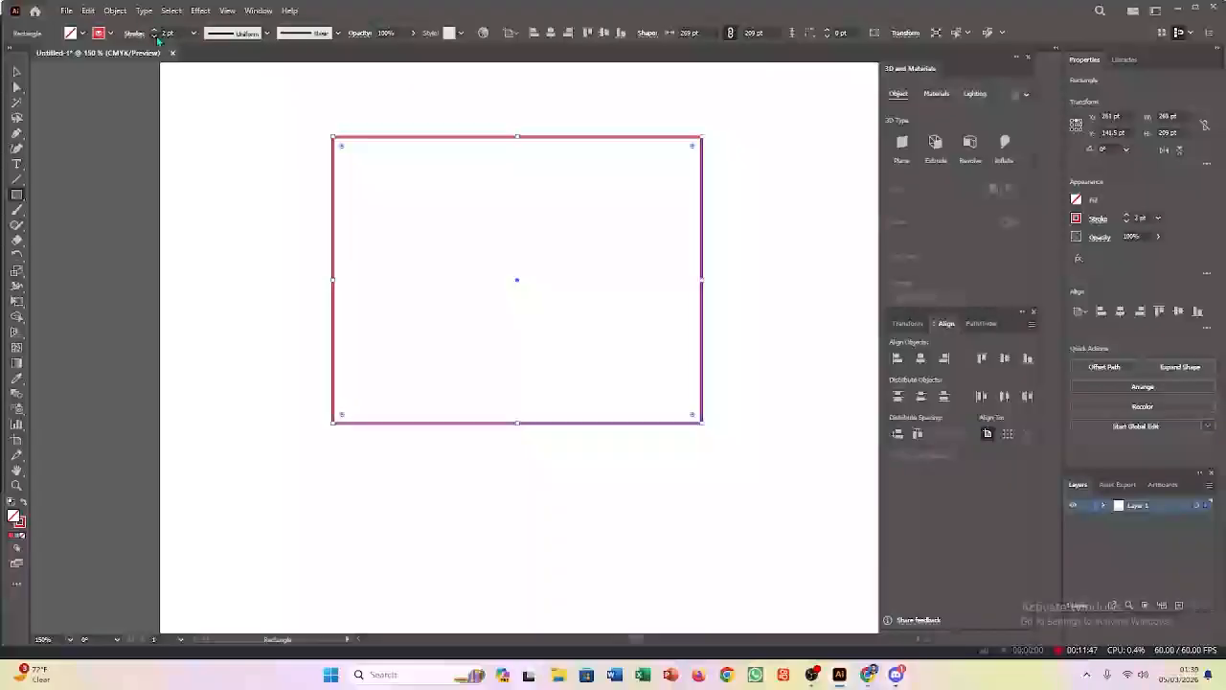
click(155, 37)
click(155, 36)
click(155, 36)
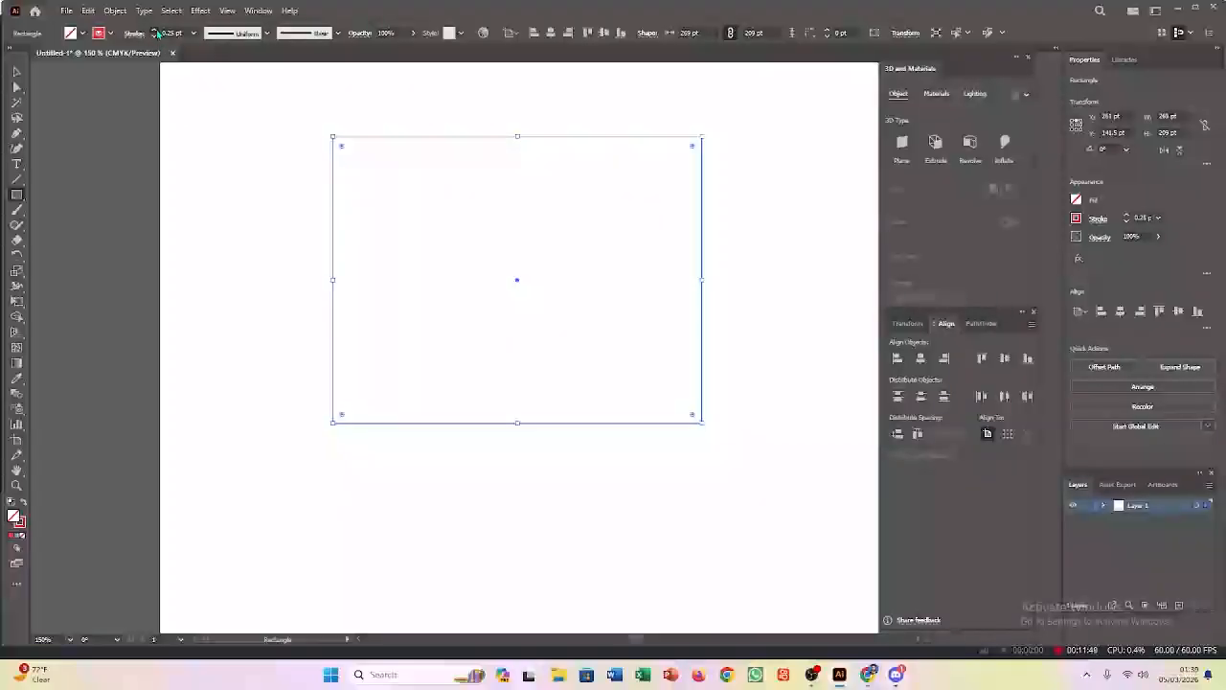
Raise the rectangle's red stroke weight from a hairline to 16 pt.
click(154, 30)
click(154, 31)
click(155, 31)
click(154, 31)
click(154, 31)
click(154, 31)
click(154, 31)
click(154, 31)
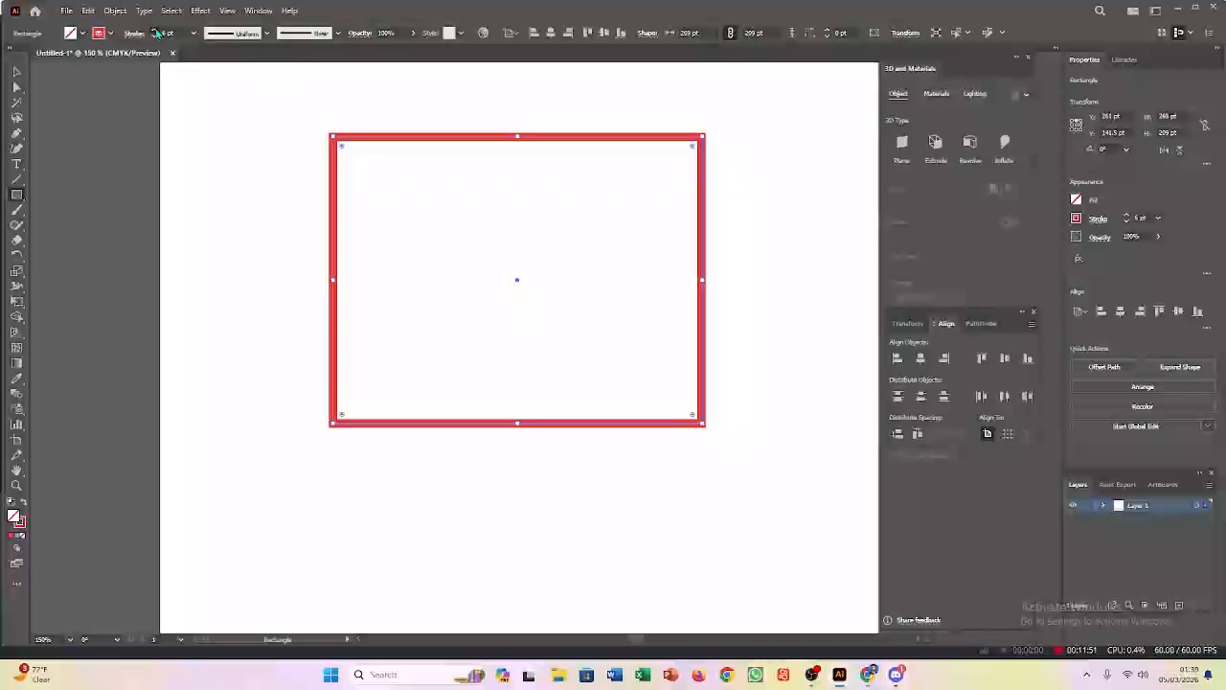
click(154, 31)
click(154, 31)
click(155, 30)
click(154, 31)
click(155, 31)
click(154, 30)
click(155, 30)
click(154, 31)
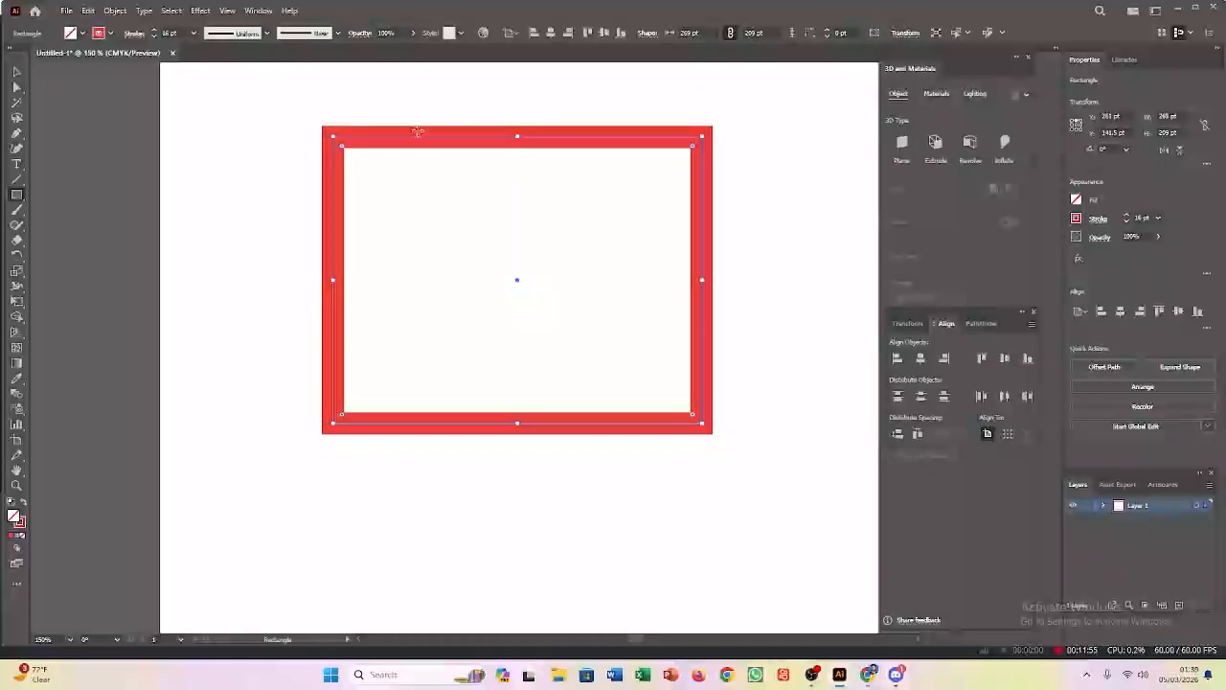
Lower the rectangle's opacity to 61%, and raise it back up to 97%.
click(412, 33)
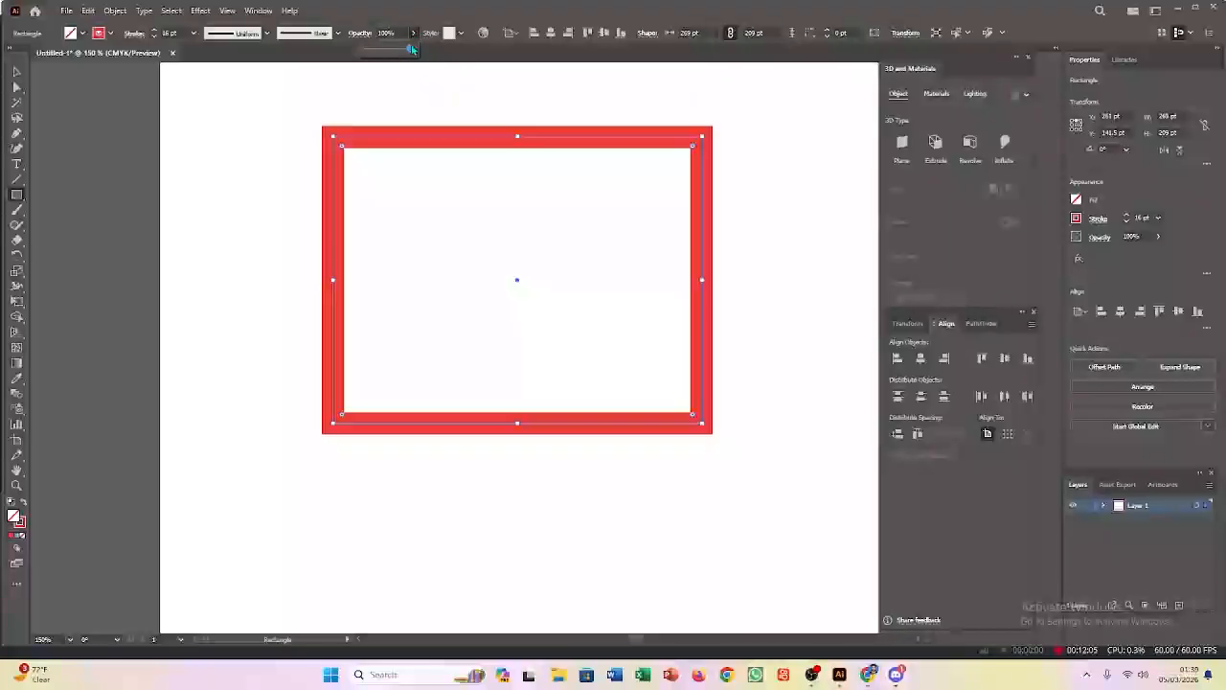
mouse_move(410, 51)
mouse_down()
mouse_move(371, 54)
mouse_move(391, 54)
mouse_up()
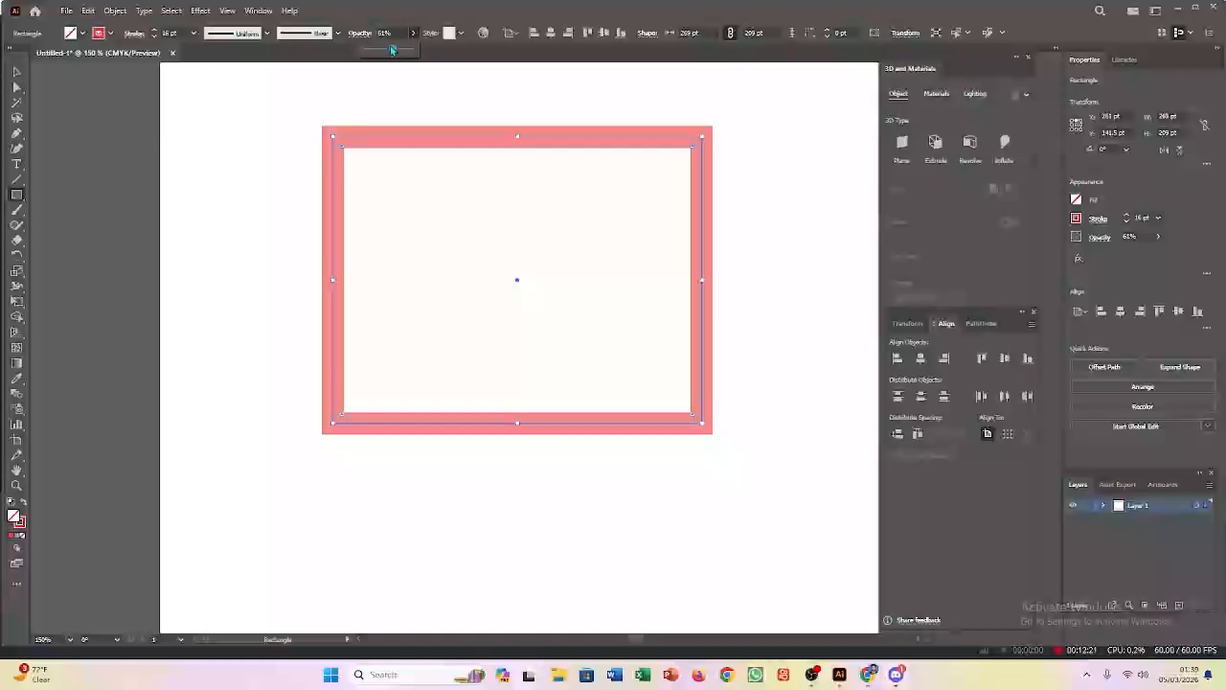
drag(390, 50, 416, 56)
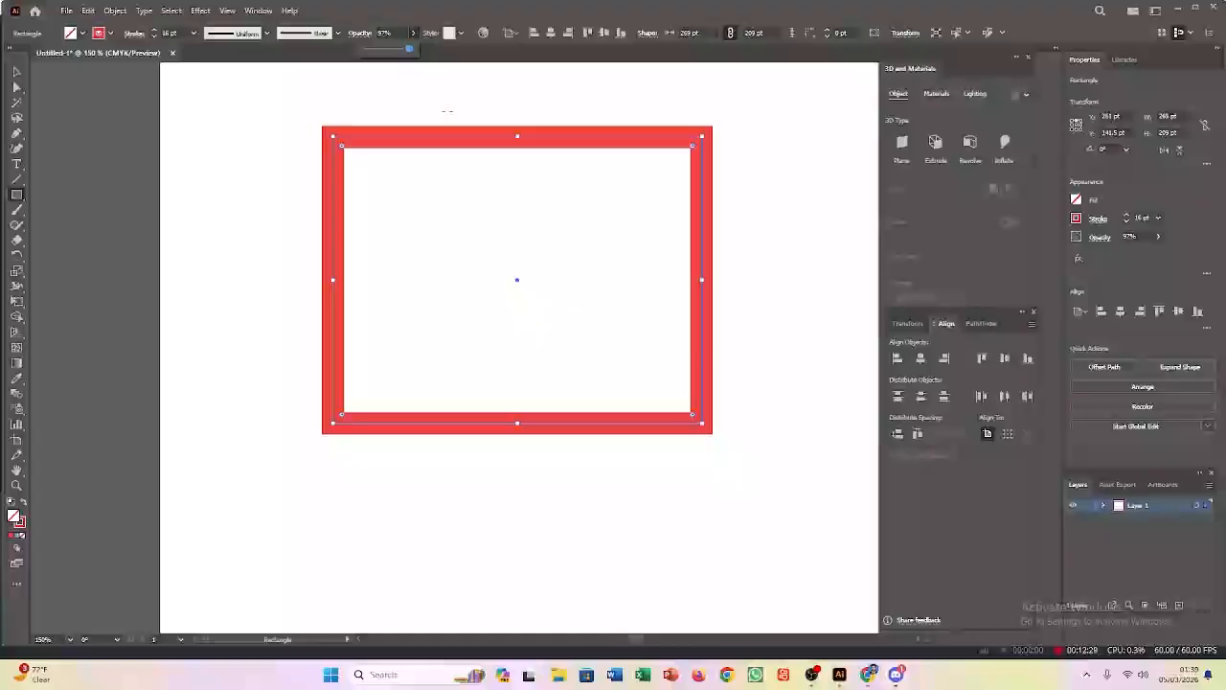
Try the Bevel Soft, blue gradient, Foliage_GS and blue swirl graphic styles on the rectangle in turn.
click(460, 34)
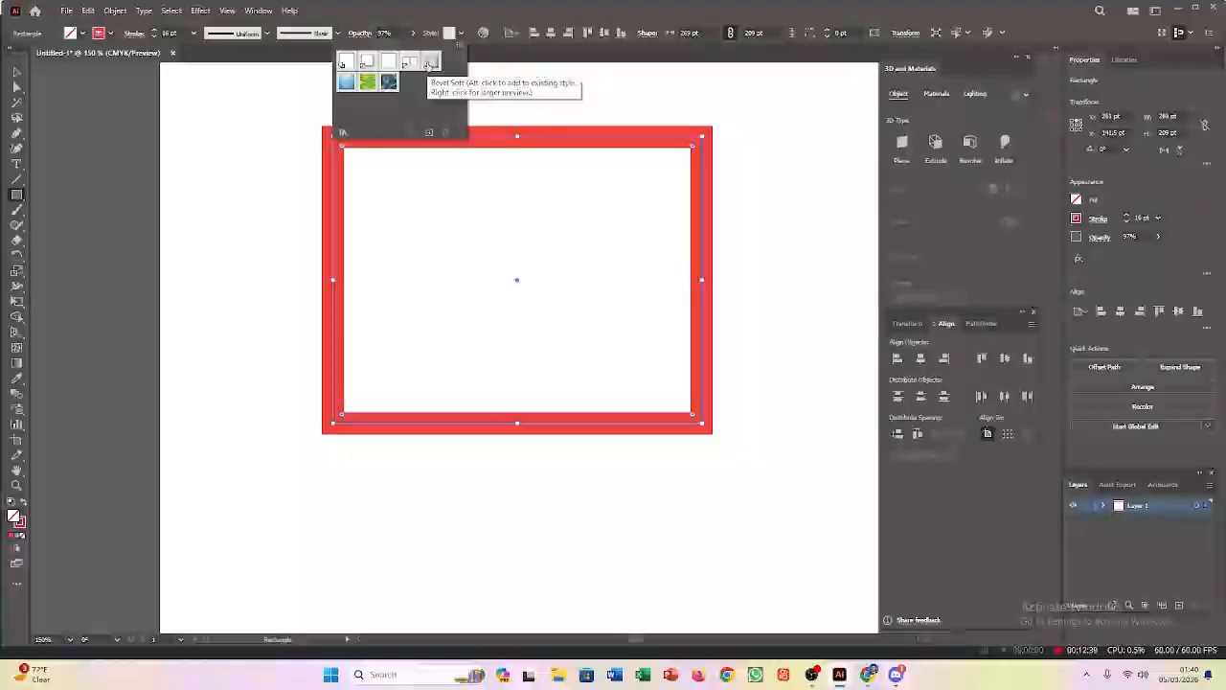
click(430, 63)
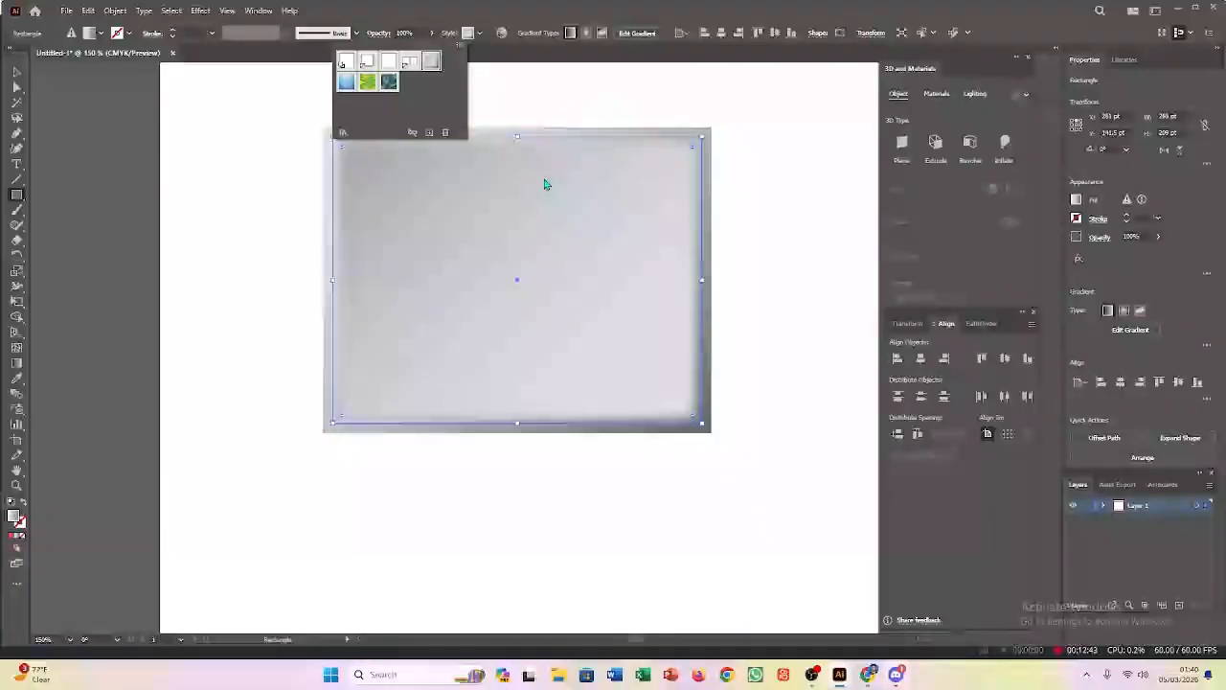
click(346, 82)
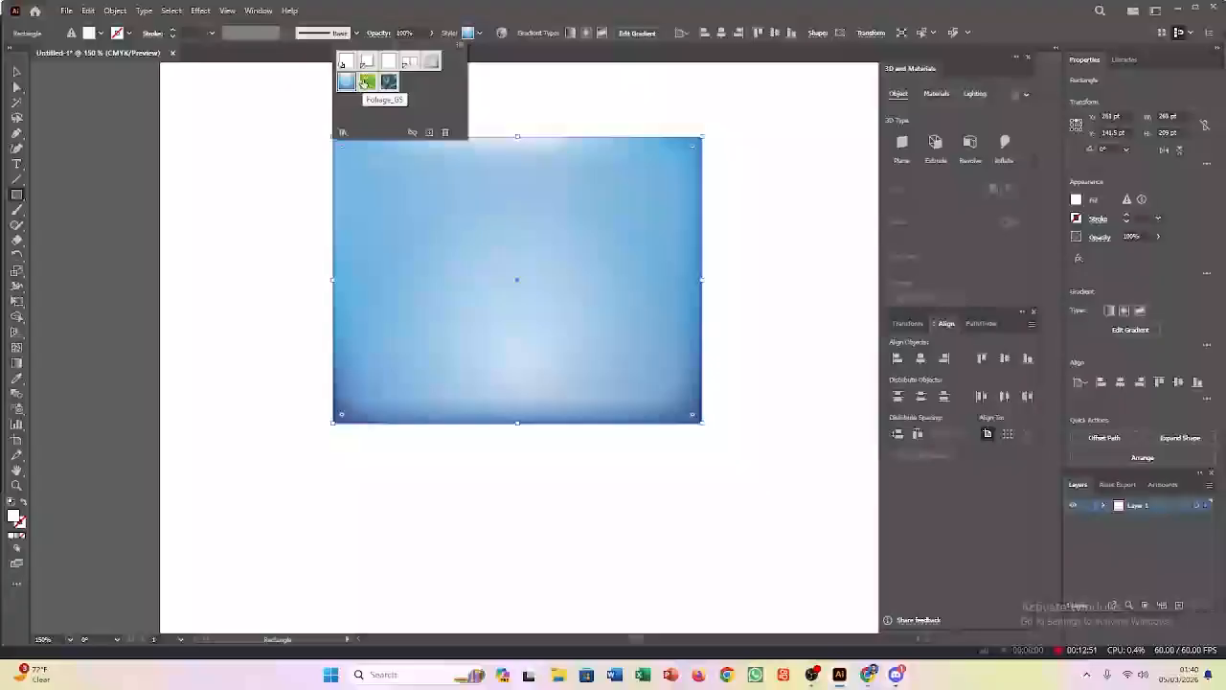
click(365, 85)
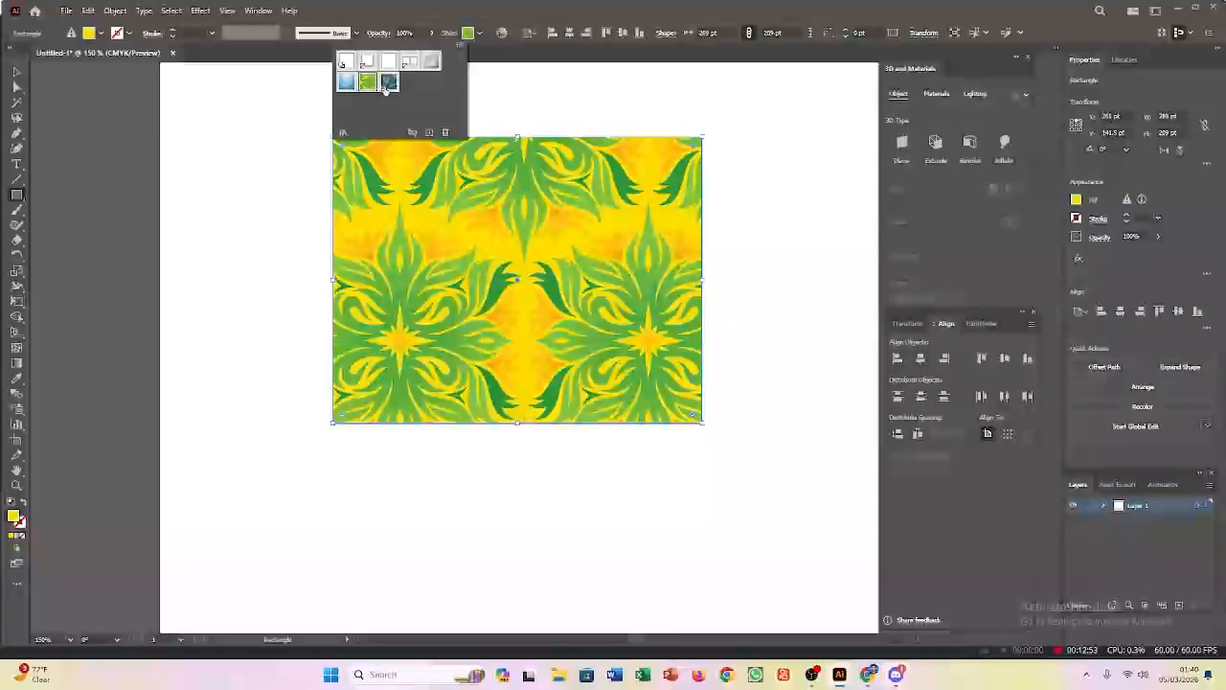
click(388, 83)
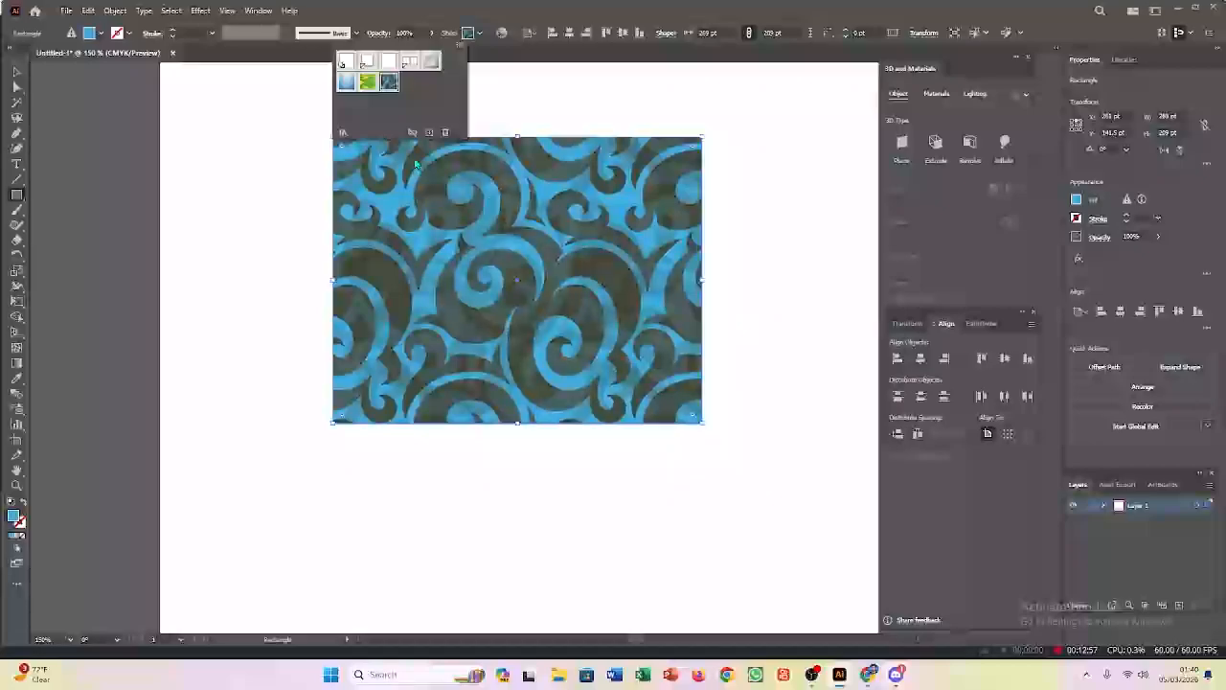
Save the rectangle's blue swirl appearance as three new graphic styles and apply the last copy to the rectangle.
click(429, 133)
click(429, 133)
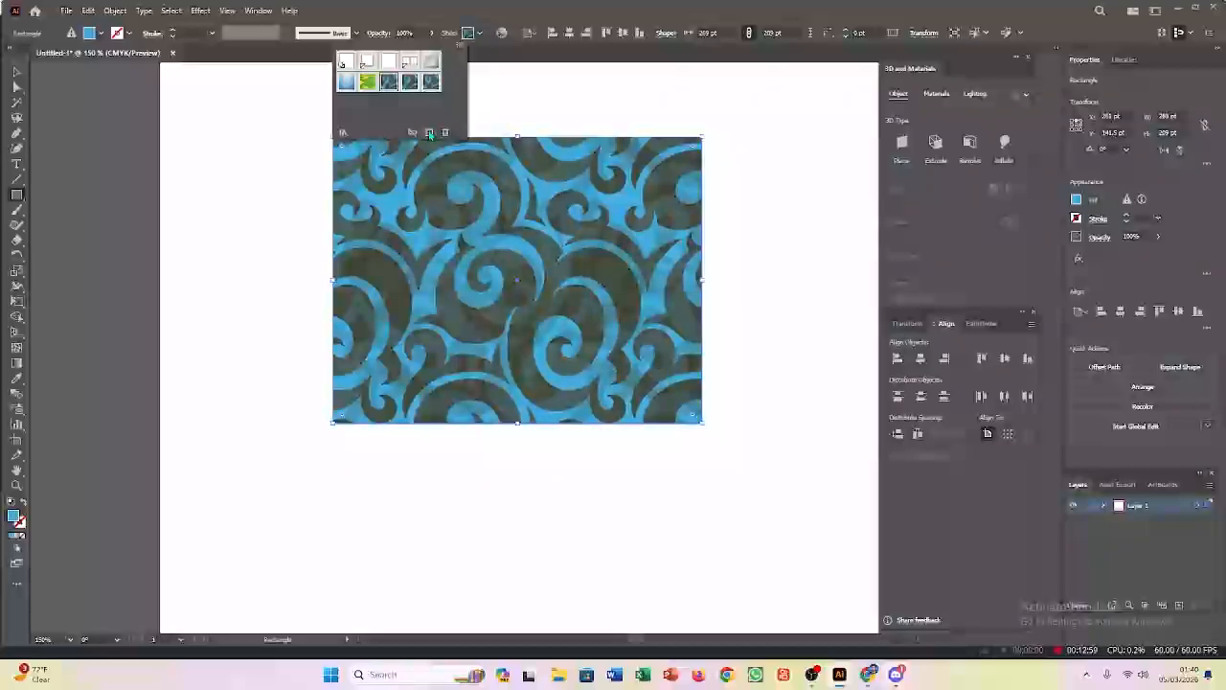
click(430, 133)
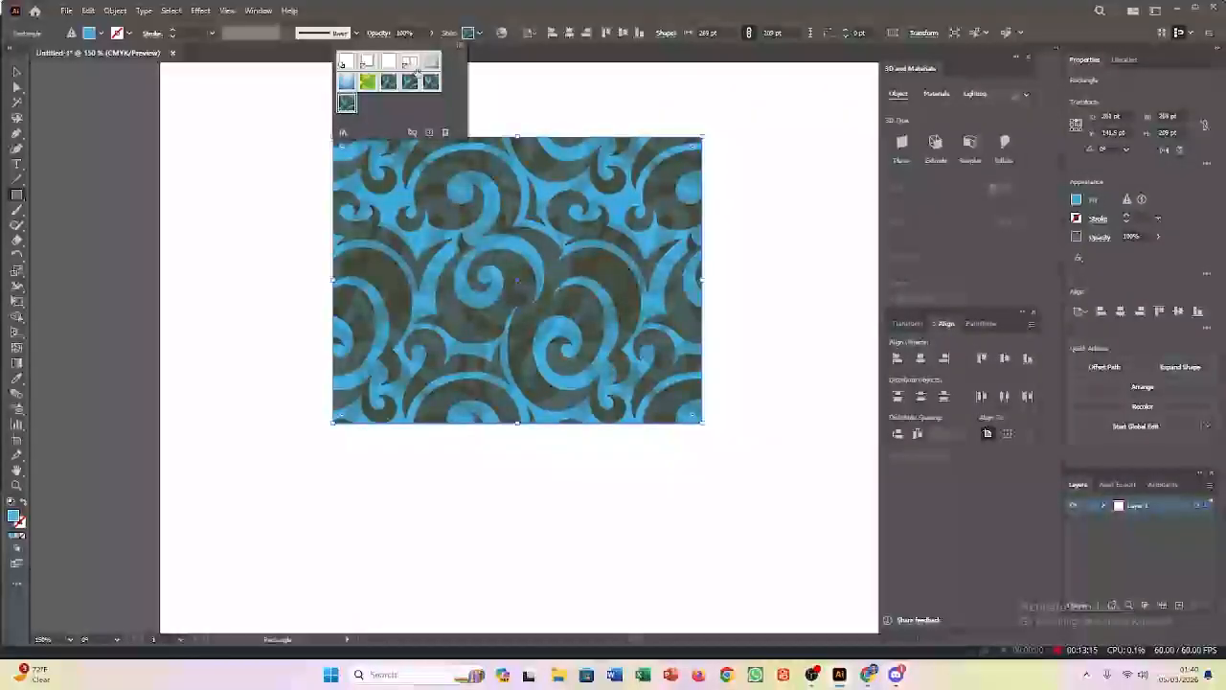
click(380, 112)
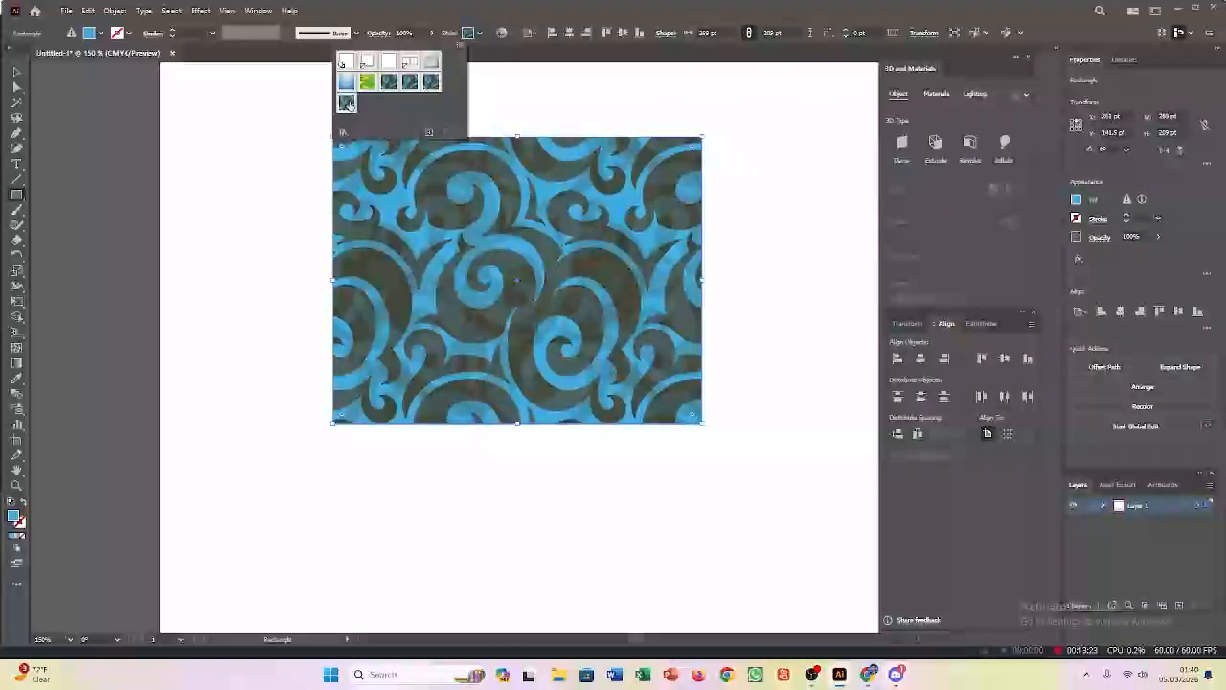
click(347, 103)
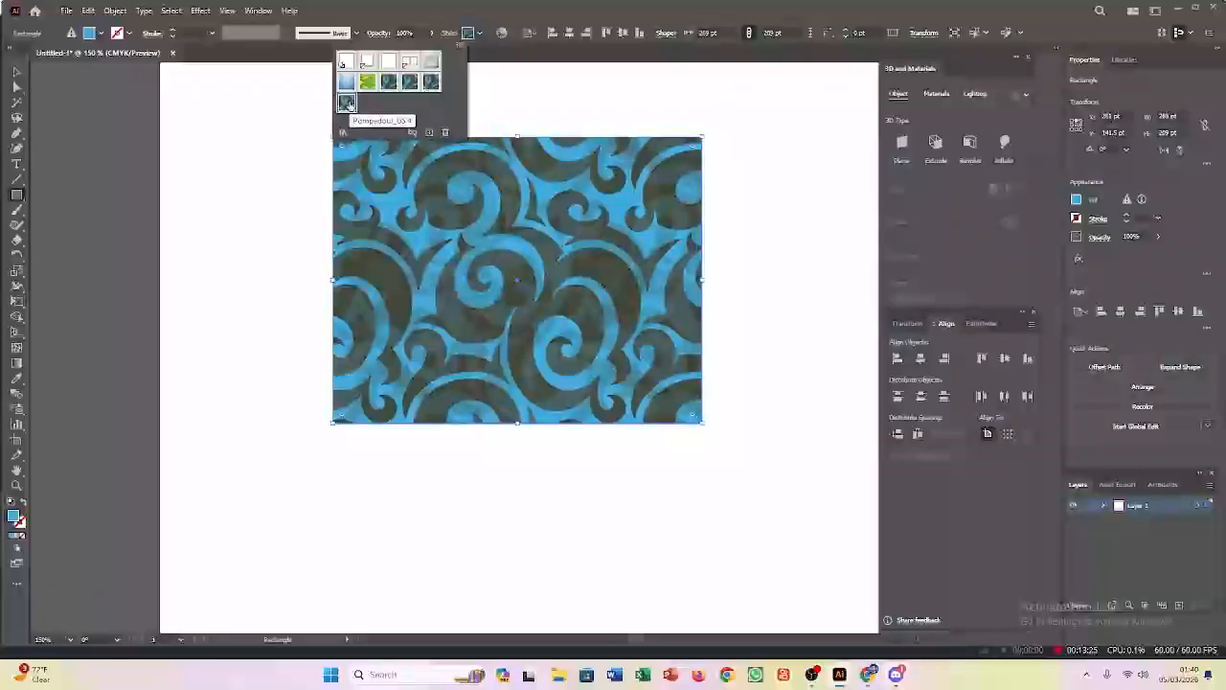
key(Escape)
scroll(349, 104, up, 1)
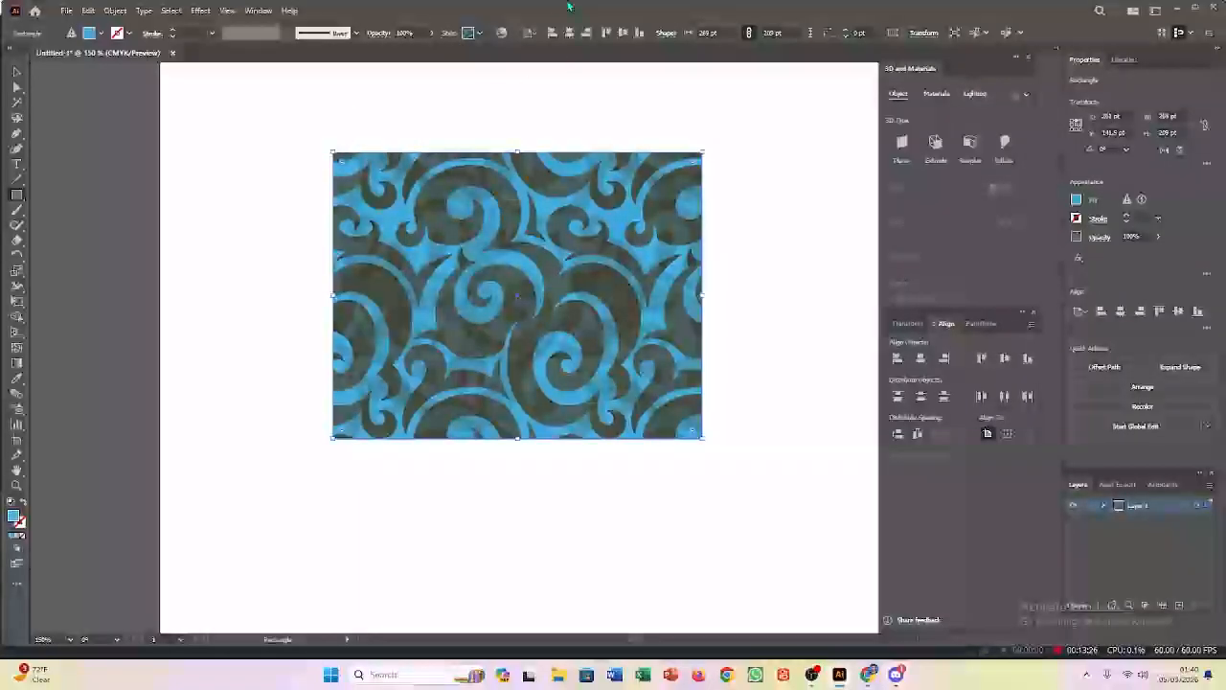
click(480, 32)
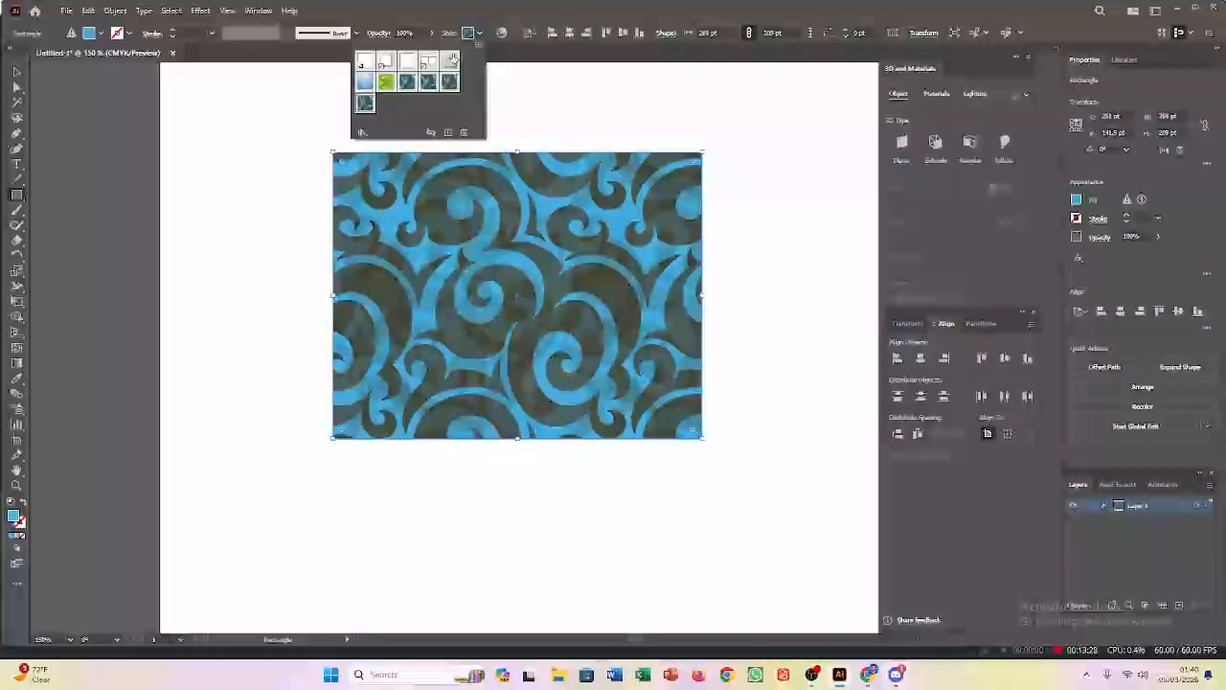
click(368, 101)
drag(476, 101, 478, 104)
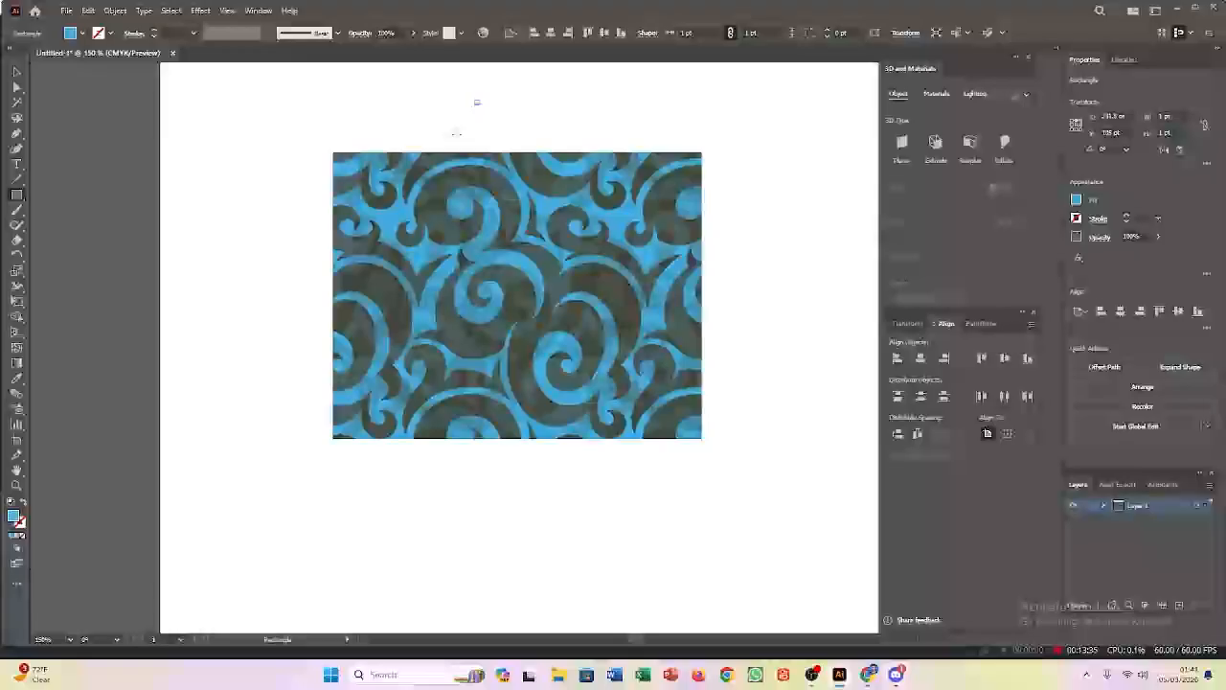
click(511, 38)
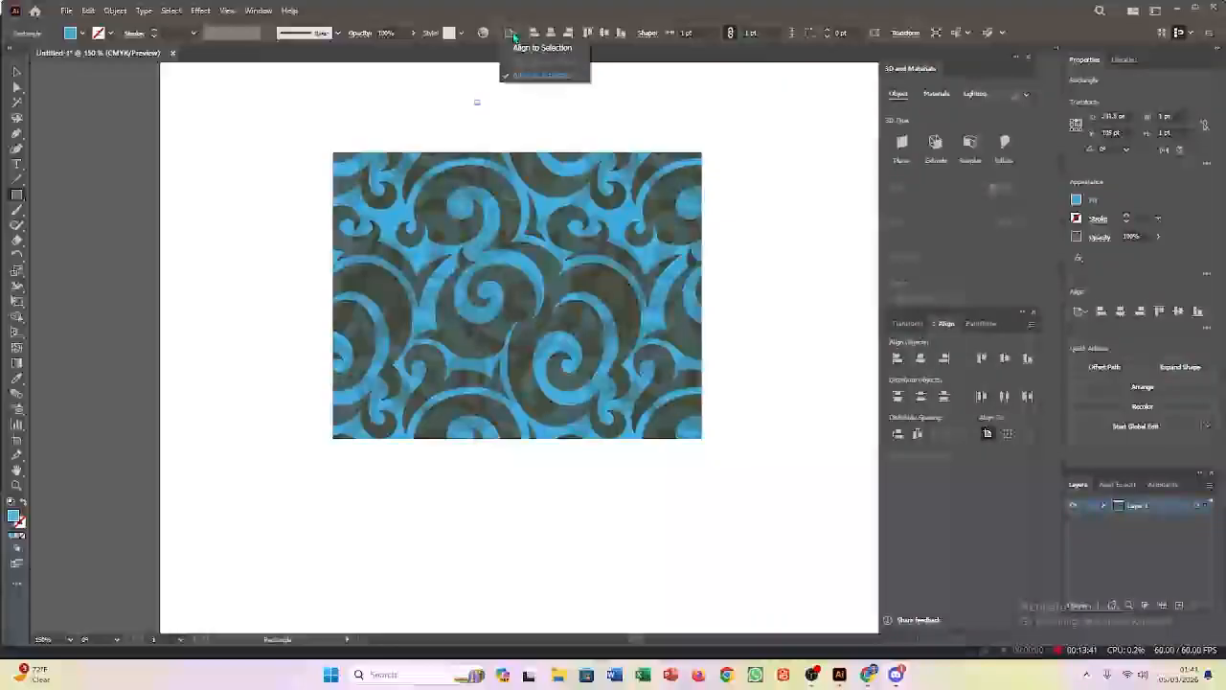
click(513, 37)
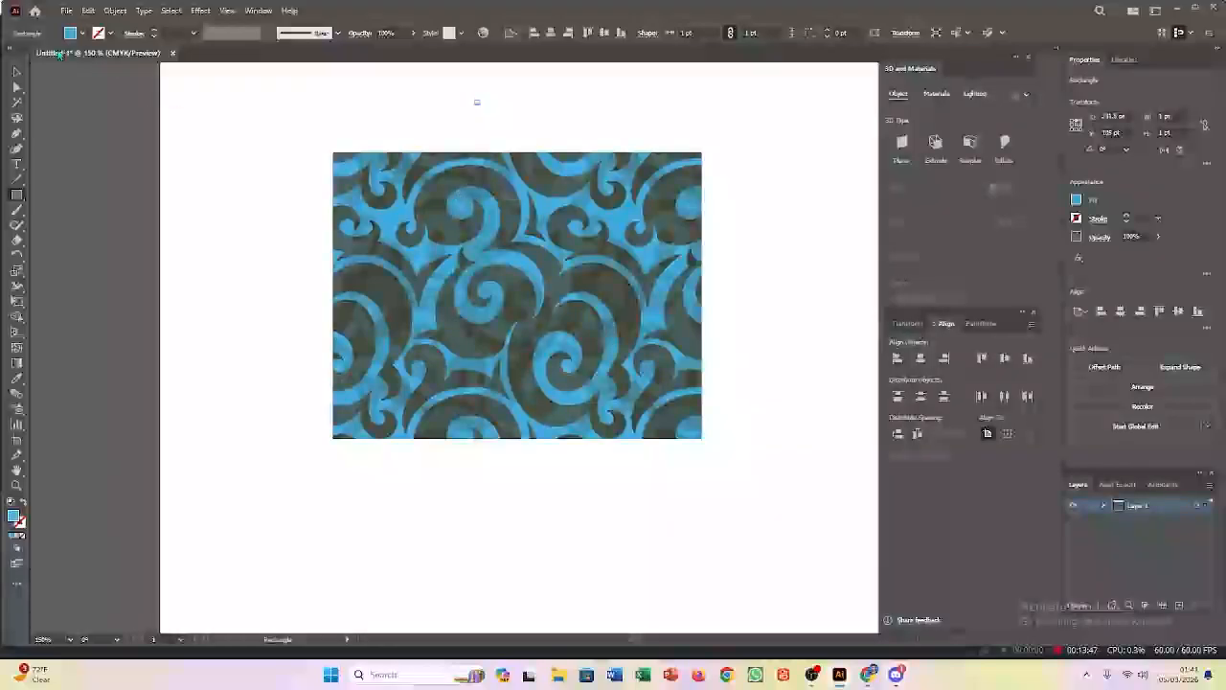
Delete the swirl-patterned rectangle and draw a blue circle about 257 pt in diameter with the Ellipse tool.
key(v)
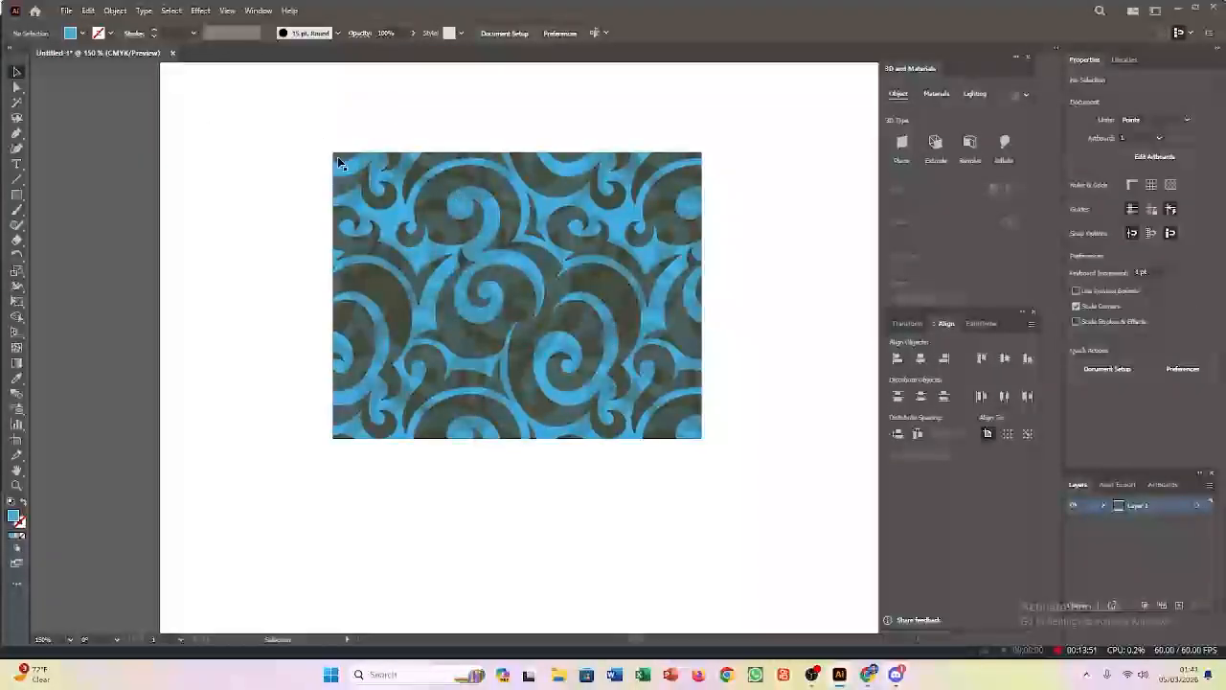
click(575, 316)
key(Delete)
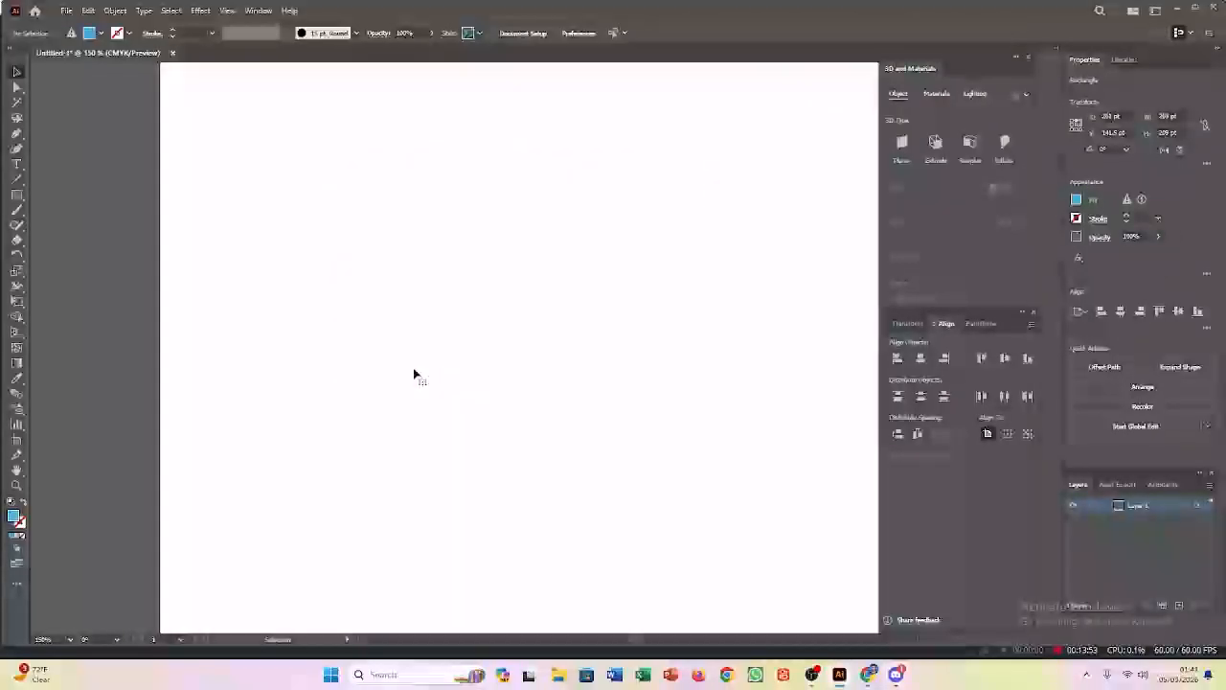
click(17, 194)
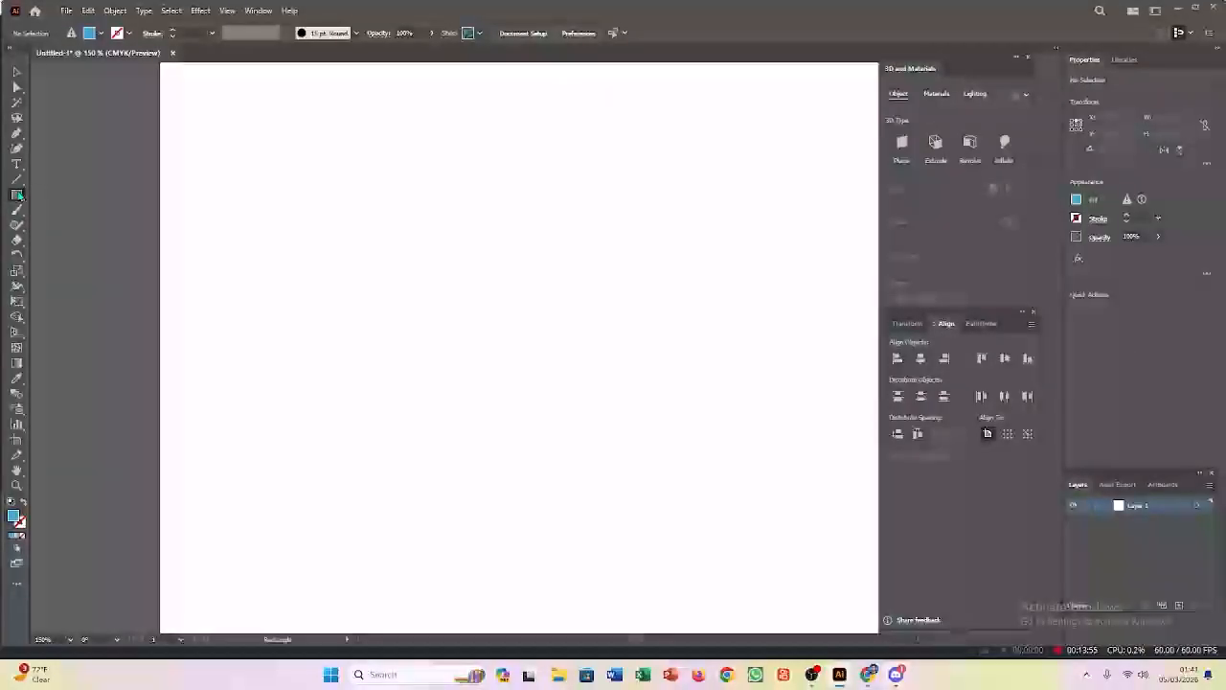
drag(17, 195, 77, 221)
drag(349, 184, 702, 536)
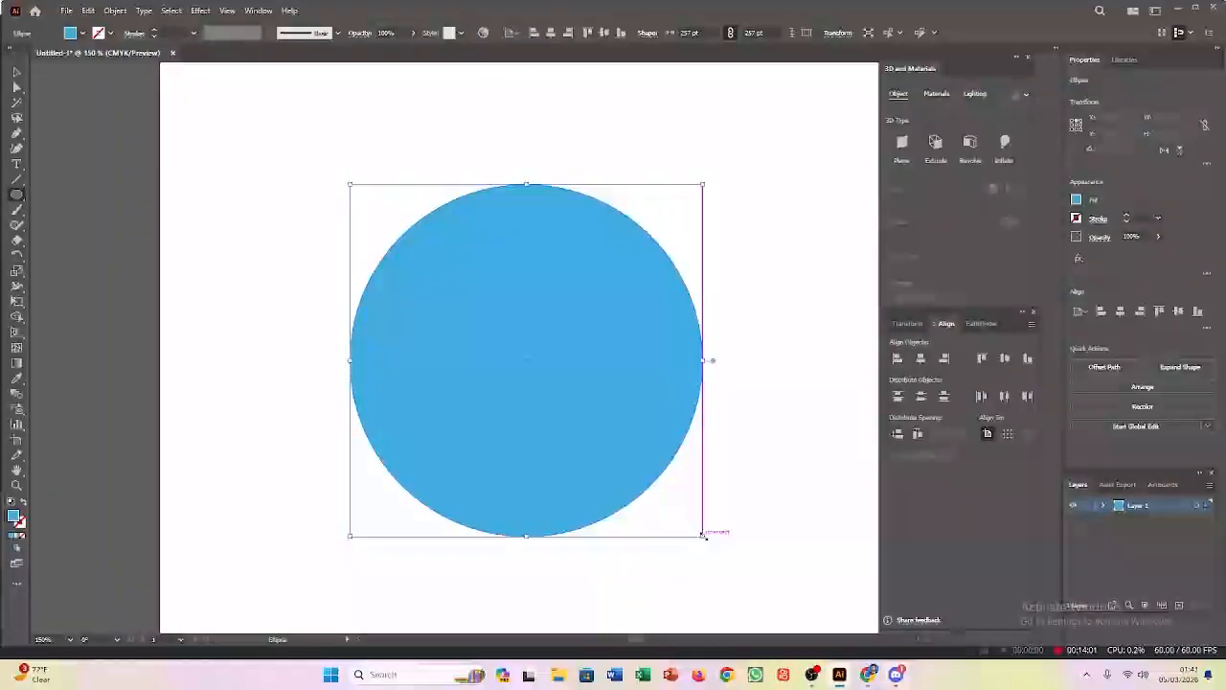
Centre the circle horizontally and vertically on the artboard.
key(ctrl+0)
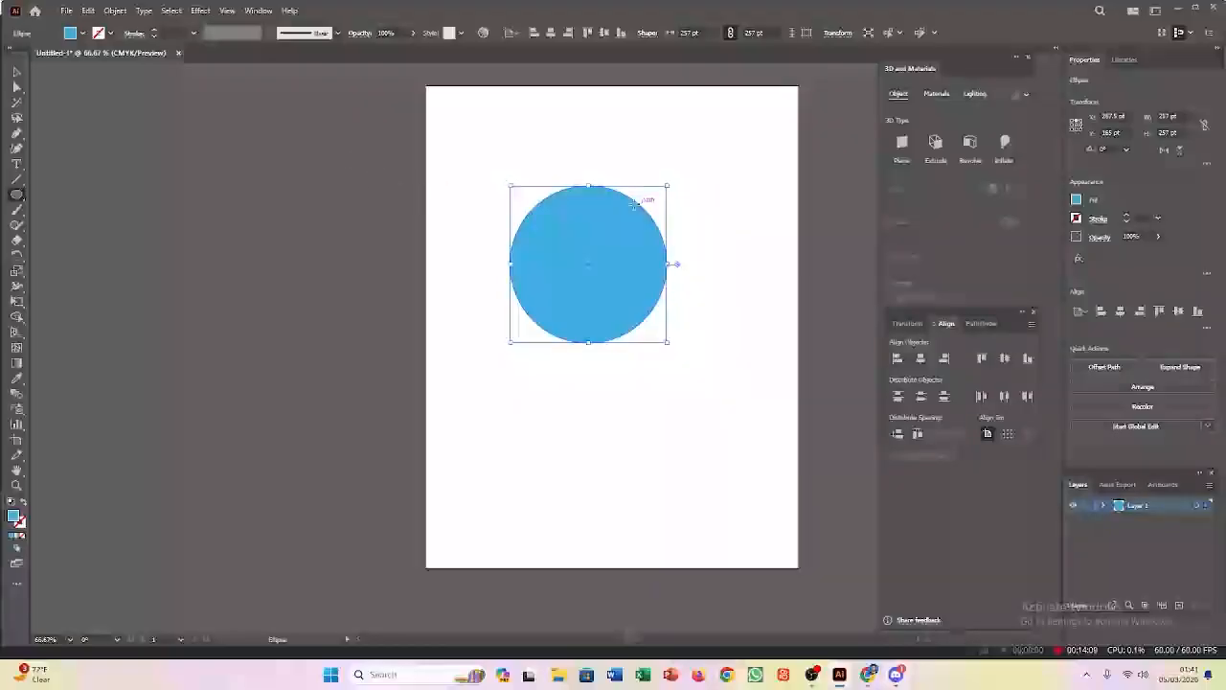
click(16, 72)
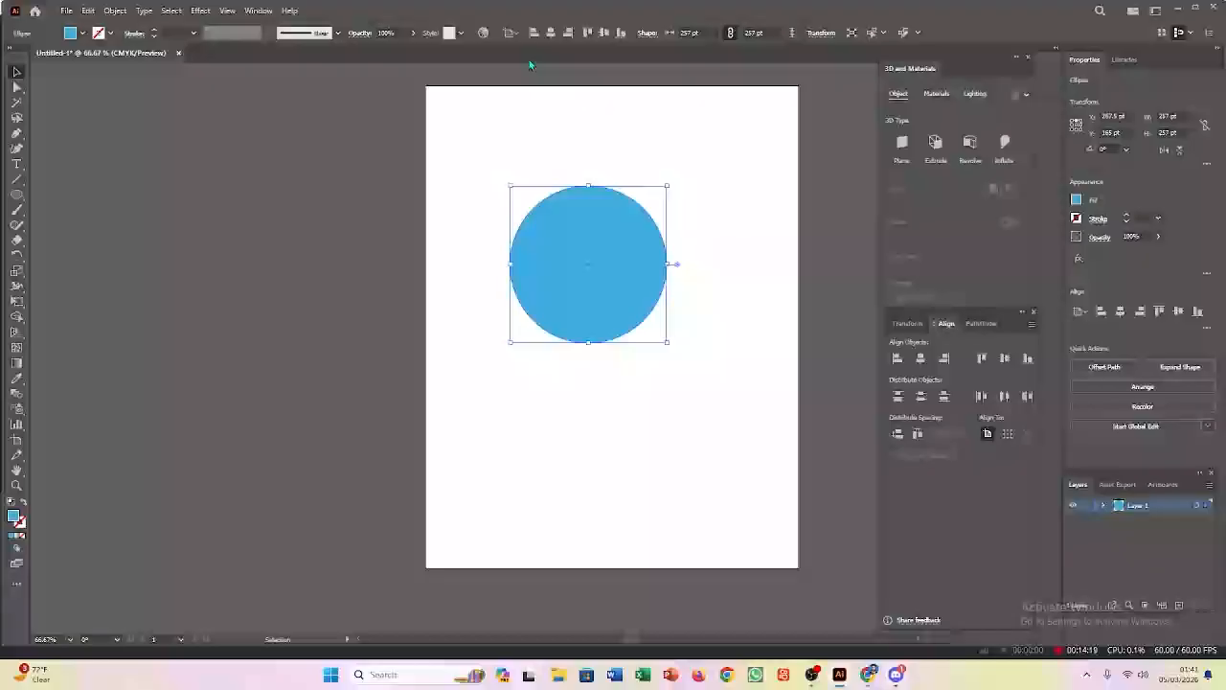
click(551, 33)
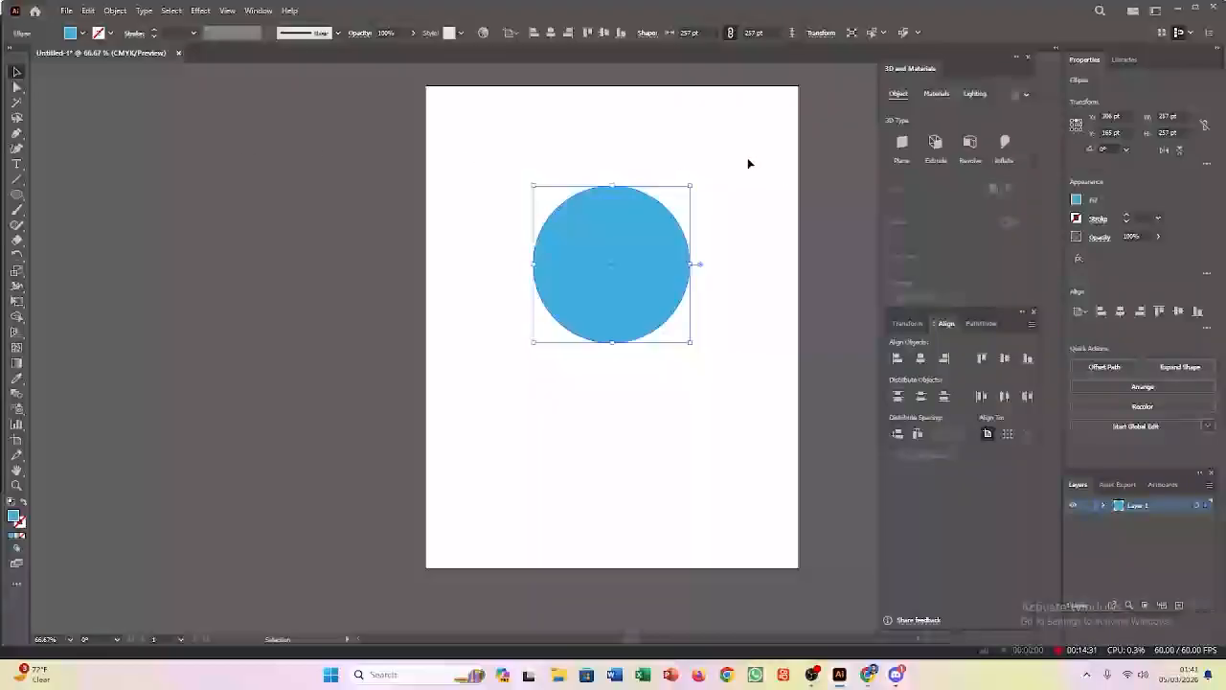
click(605, 32)
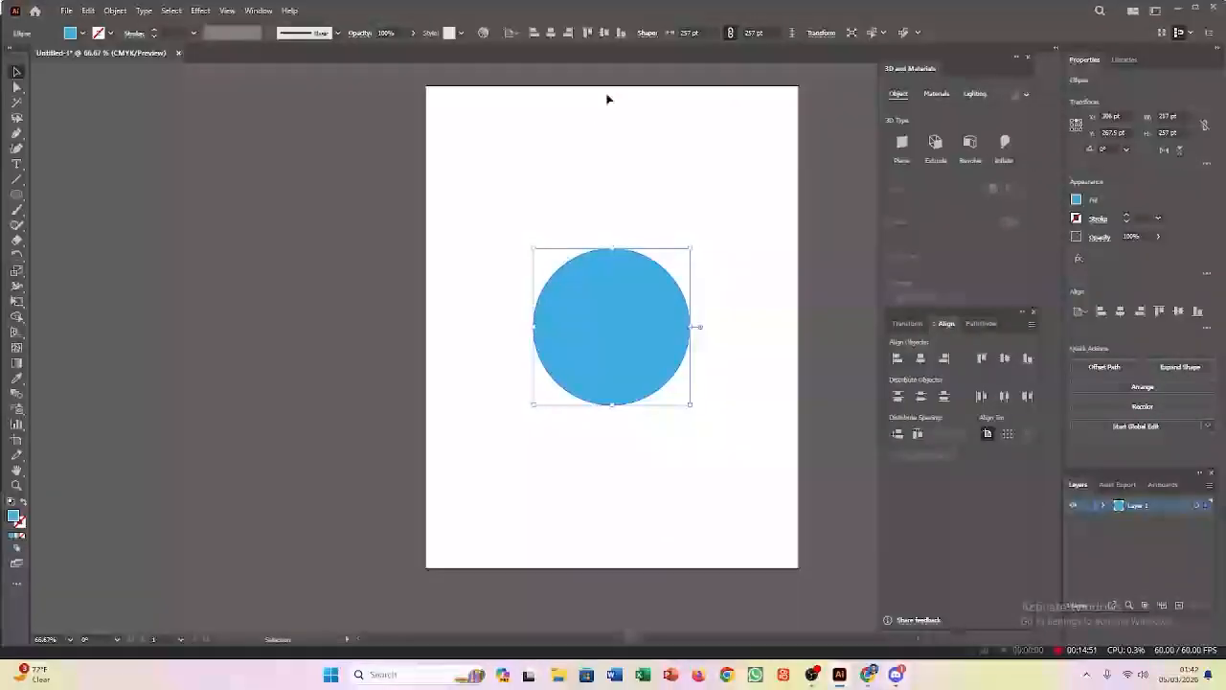
Align the circle to the artboard's top edge, its bottom edge, and its right edge in turn.
click(589, 33)
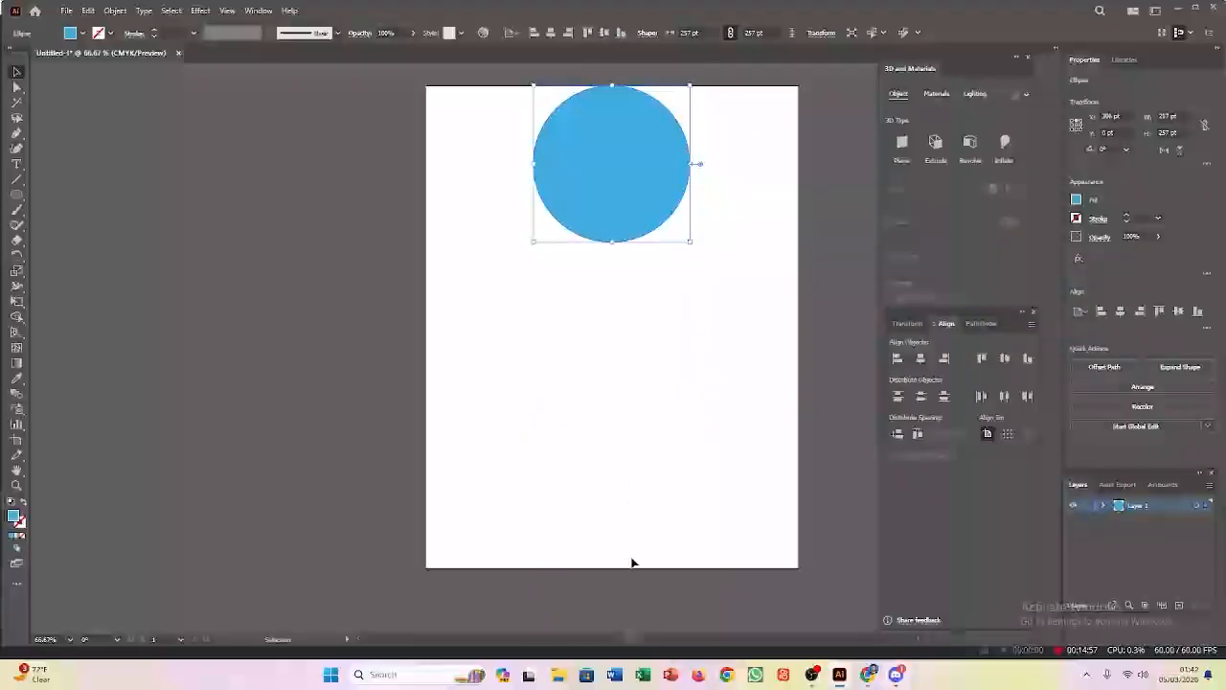
click(621, 33)
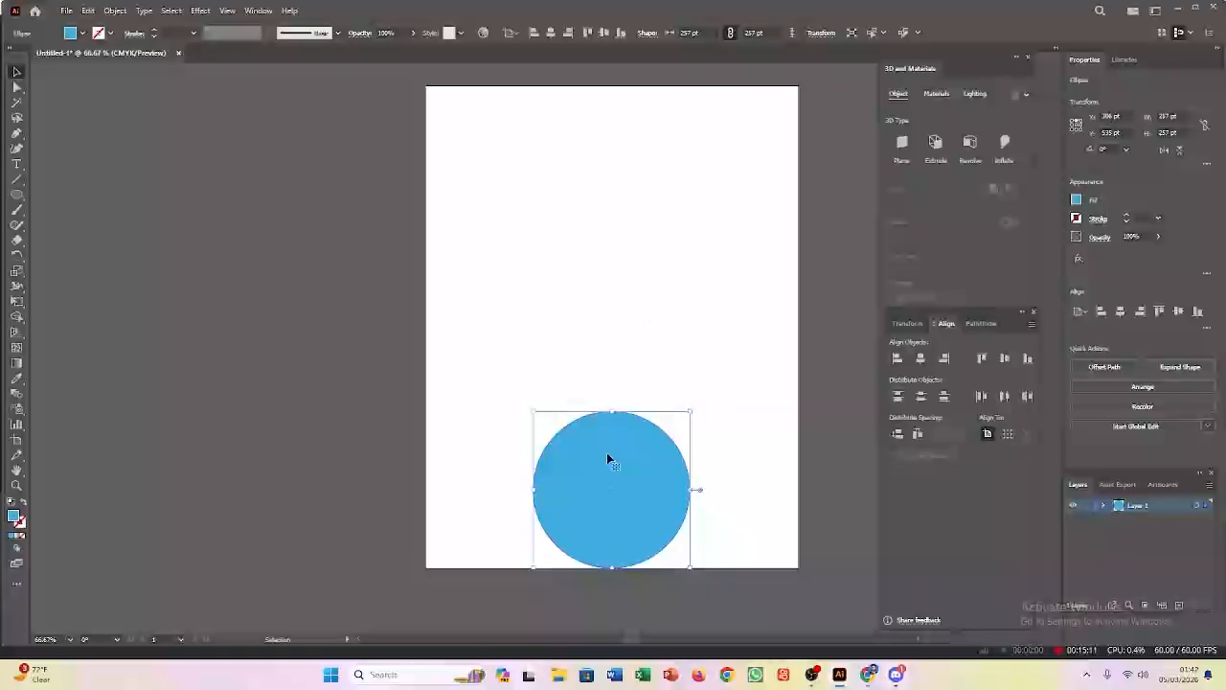
click(567, 34)
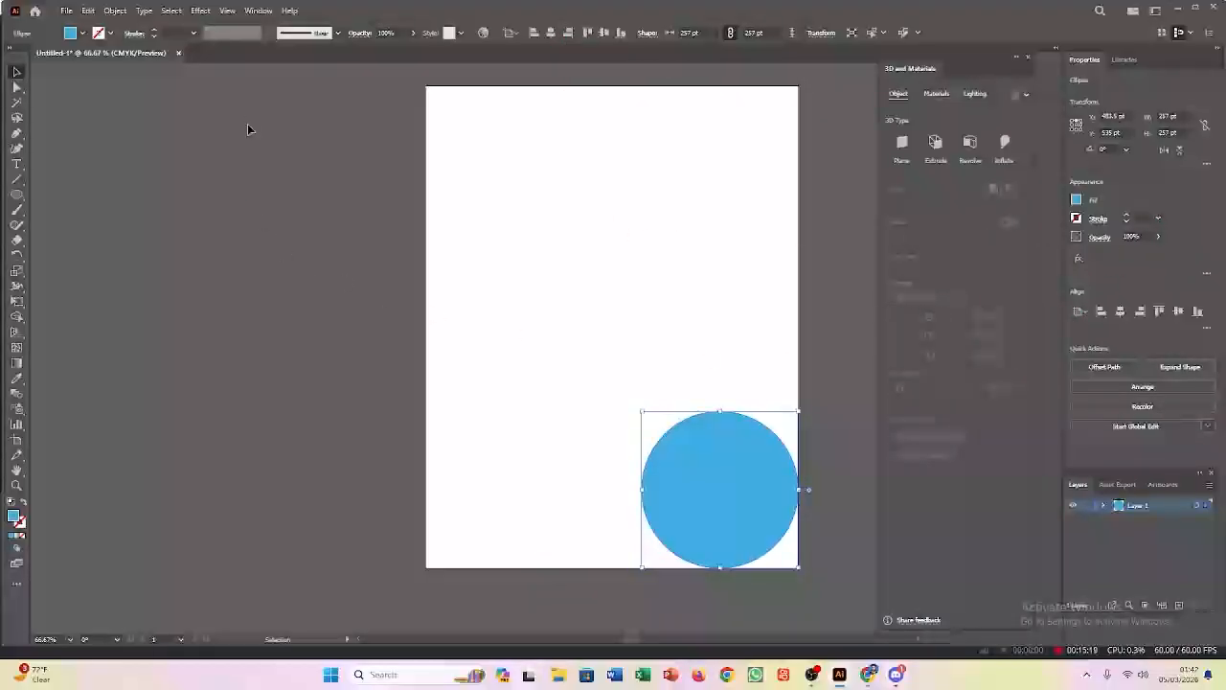
Place the floating Align controls beside the artboard and use them to align the circle to the artboard's left edge.
click(259, 11)
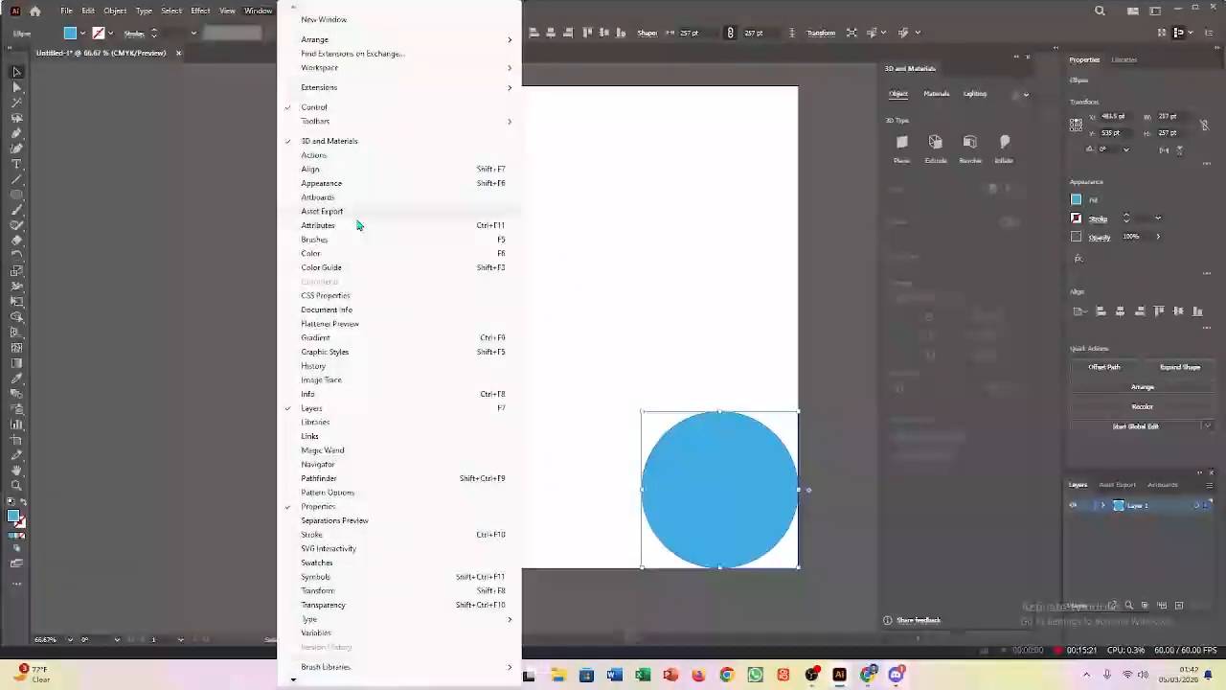
click(334, 170)
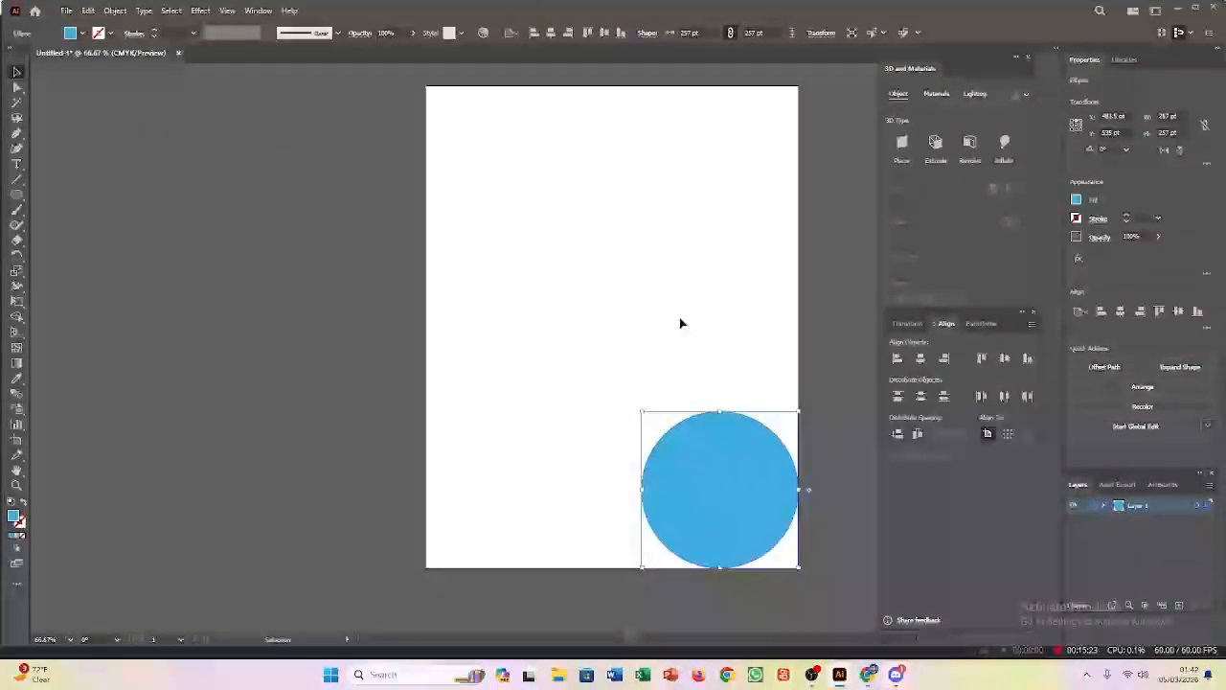
drag(84, 170, 330, 205)
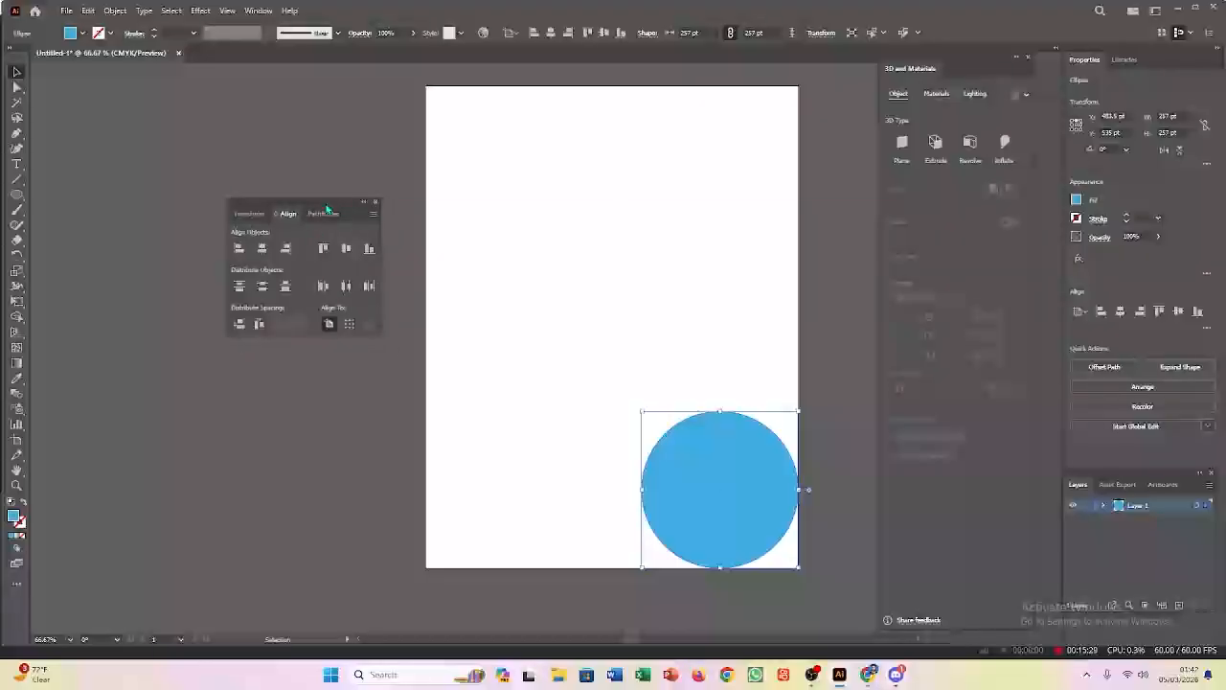
drag(327, 208, 311, 203)
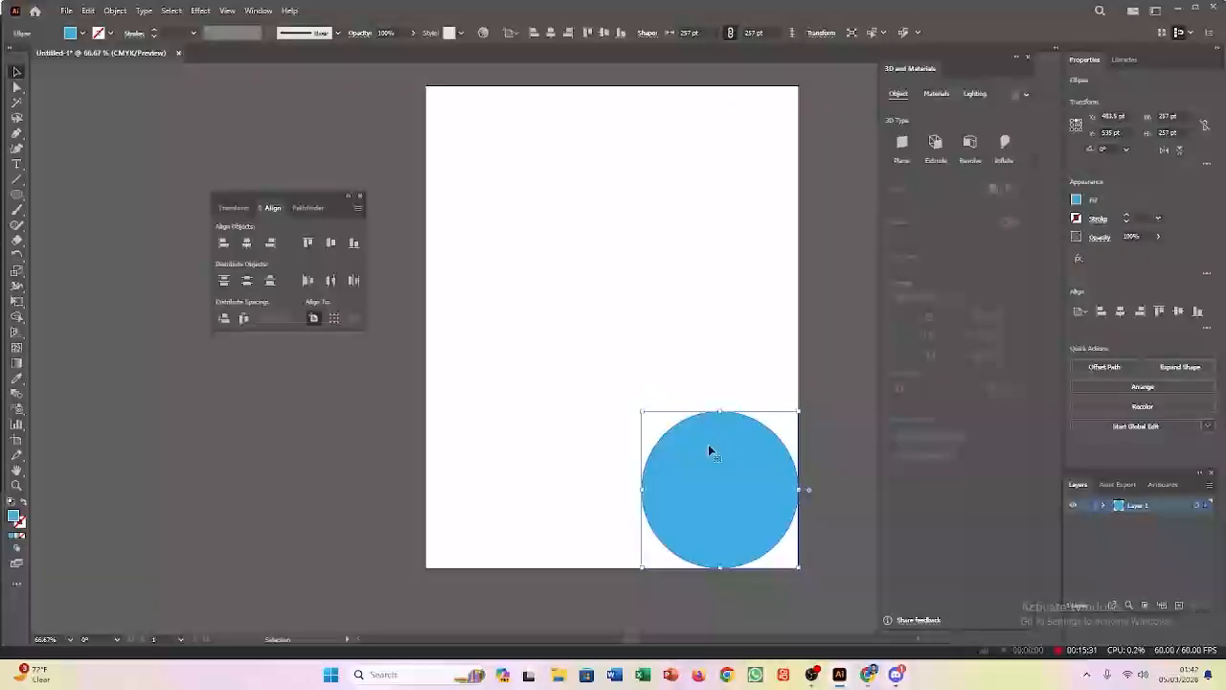
click(222, 244)
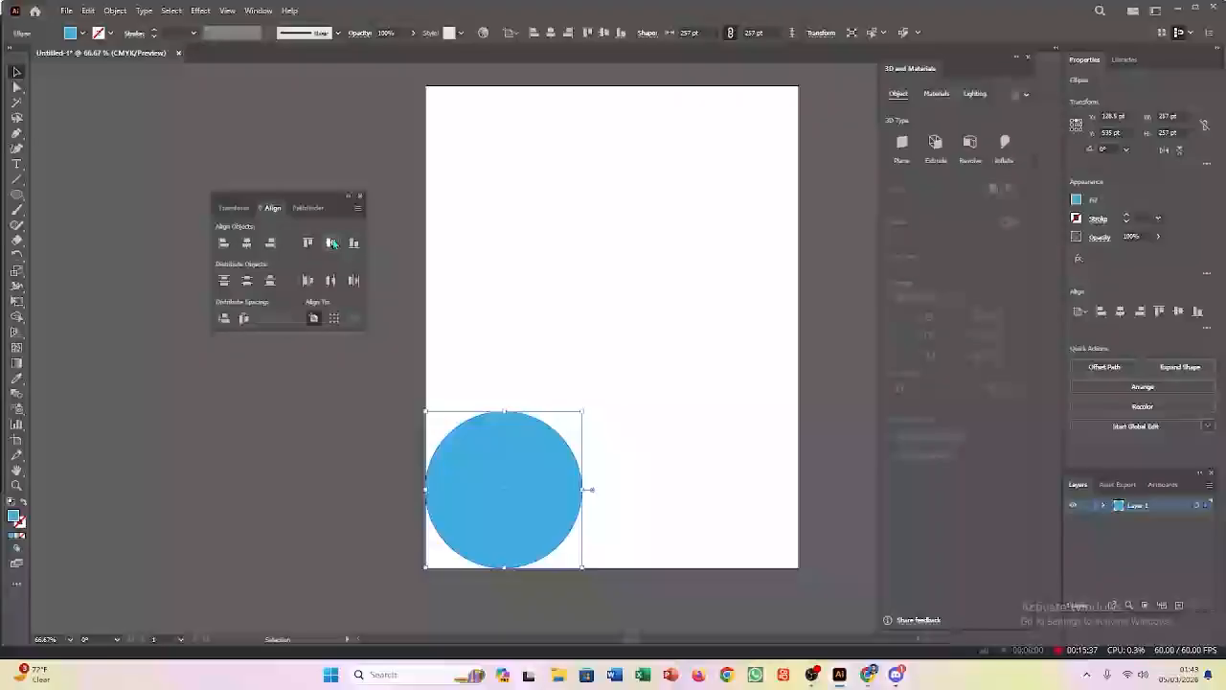
Align the circle to the artboard's right edge and move the floating Align controls over the 3D and Materials area.
click(274, 246)
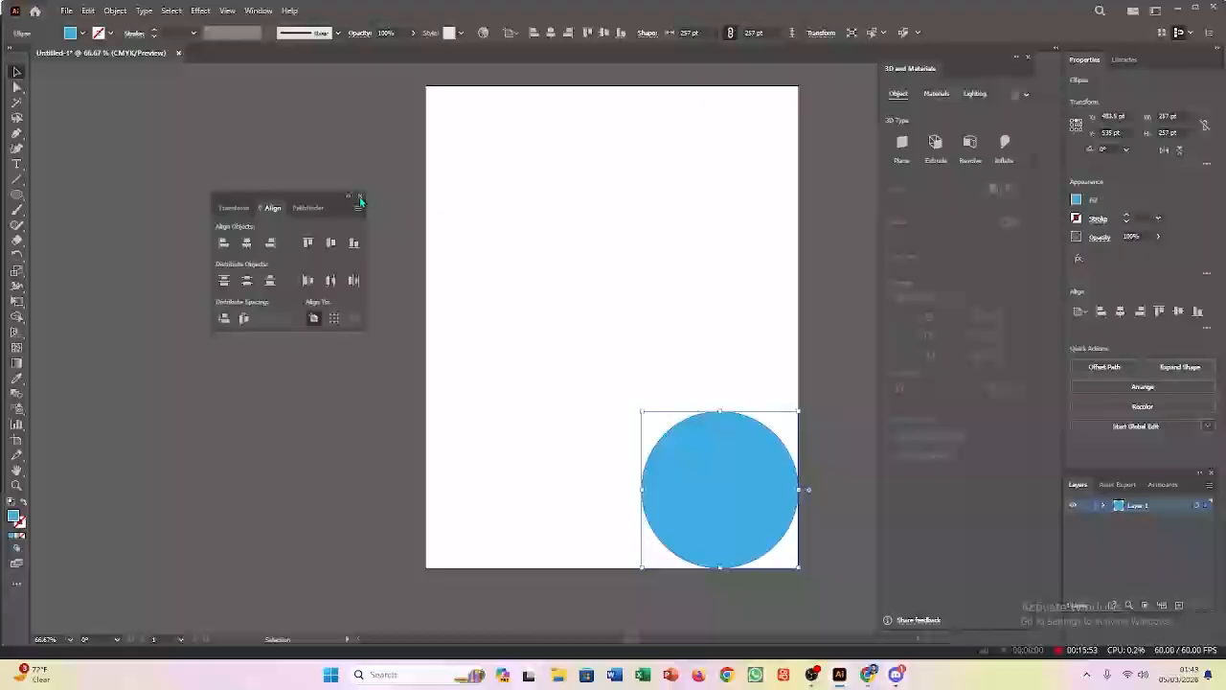
drag(324, 198, 1007, 264)
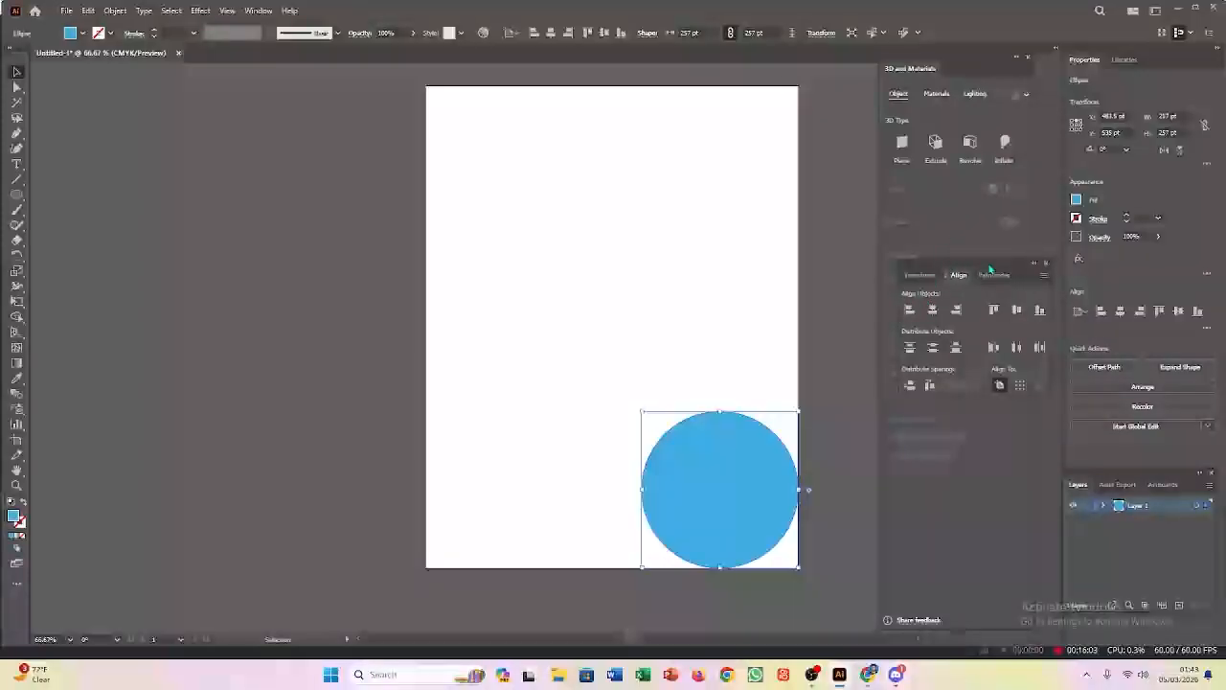
drag(990, 269, 981, 246)
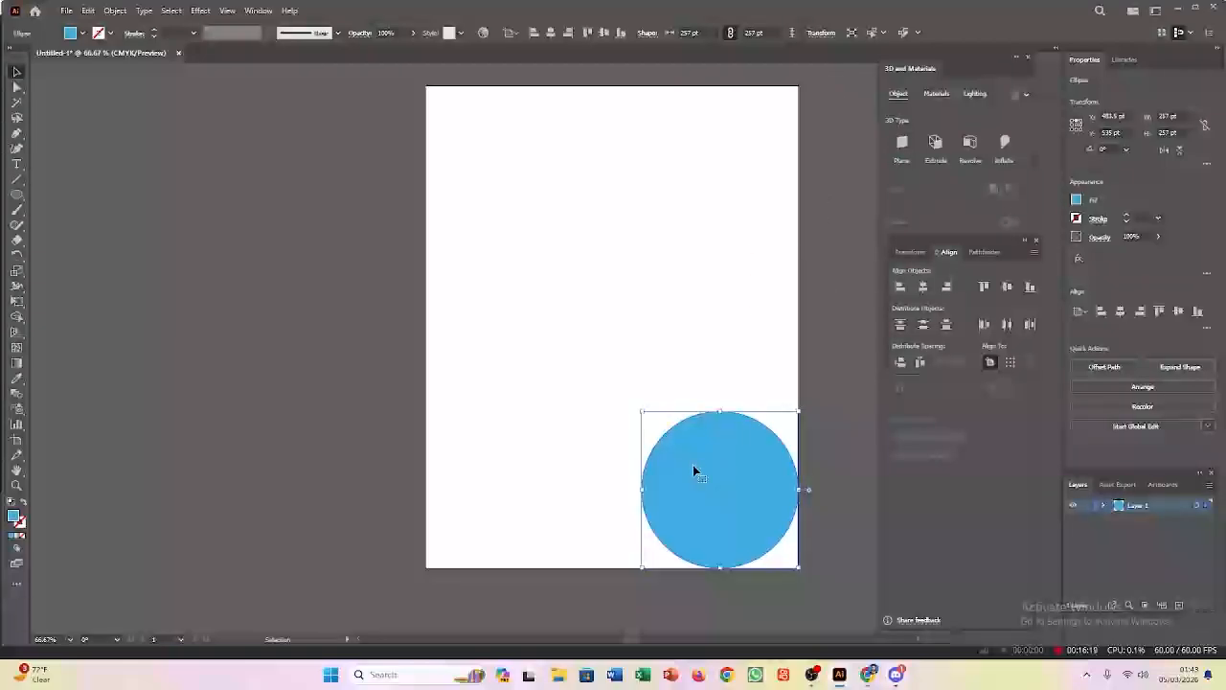
Move the circle to the artboard's upper middle and extrude it in 3D, trying a 276 pt depth before reducing it to a shallow disc.
drag(721, 487, 623, 307)
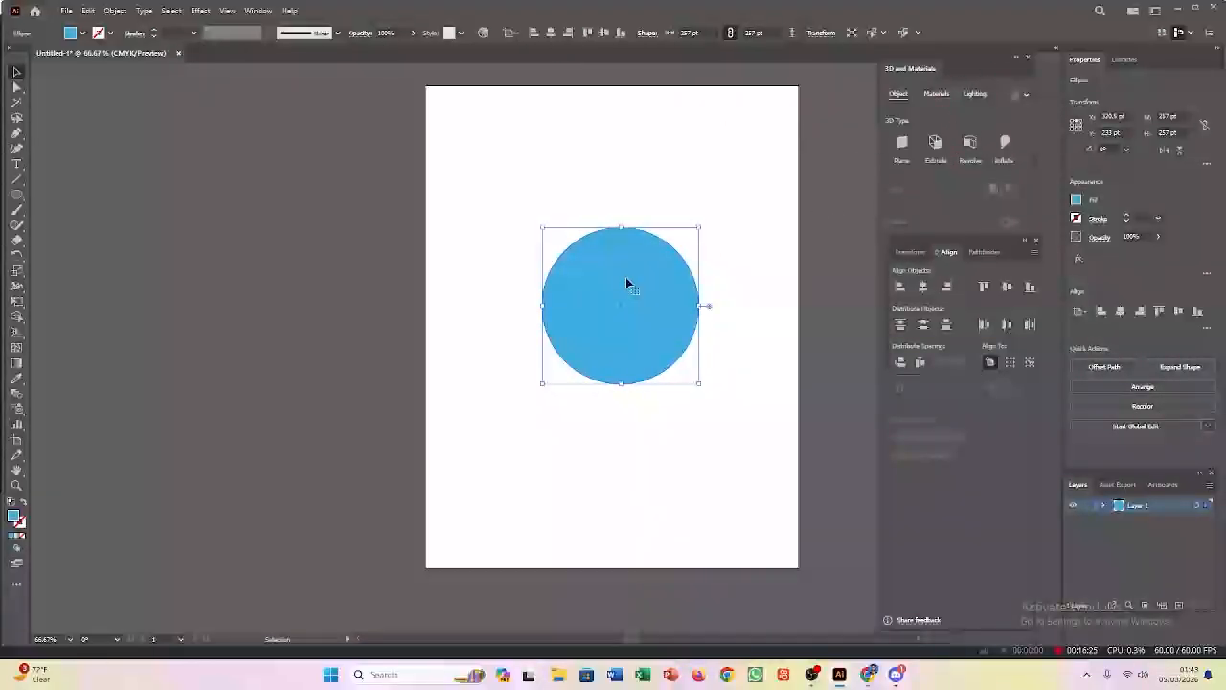
click(906, 151)
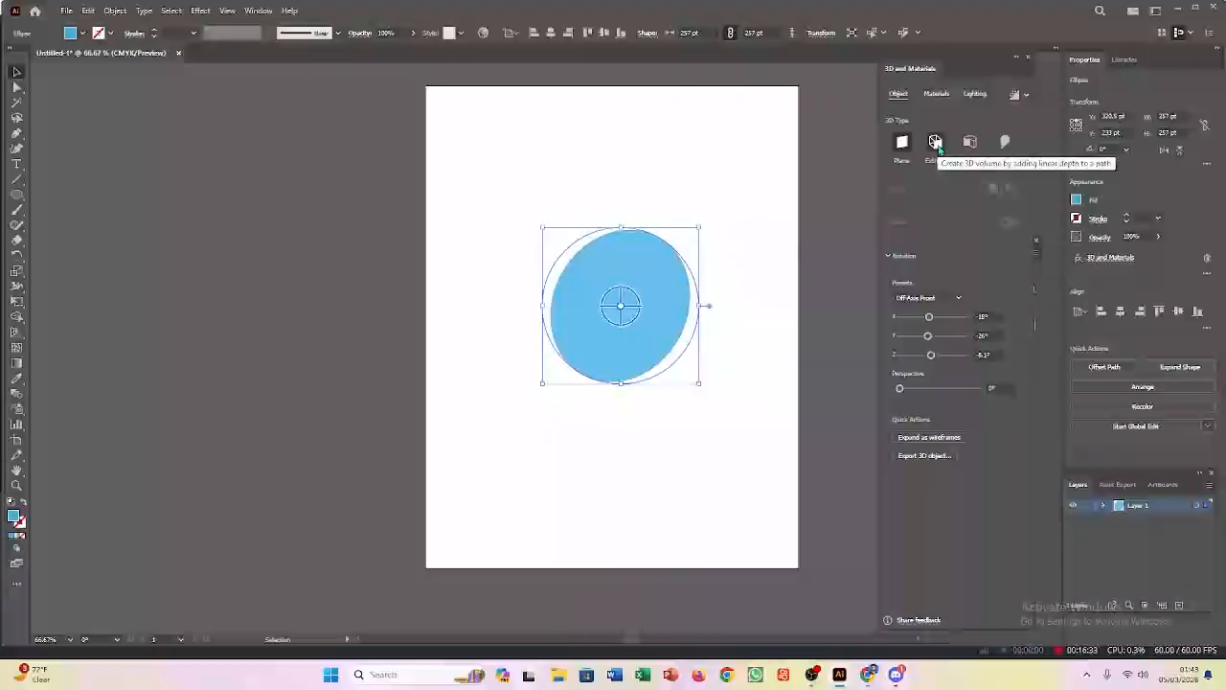
click(936, 143)
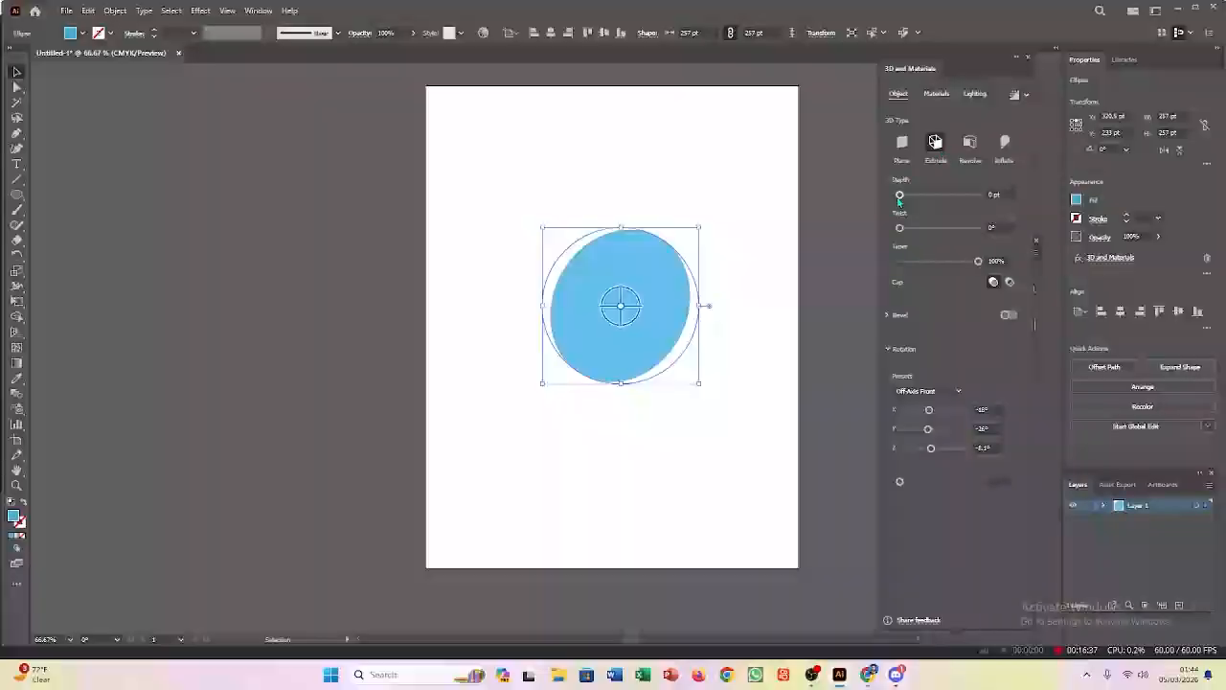
drag(900, 195, 910, 198)
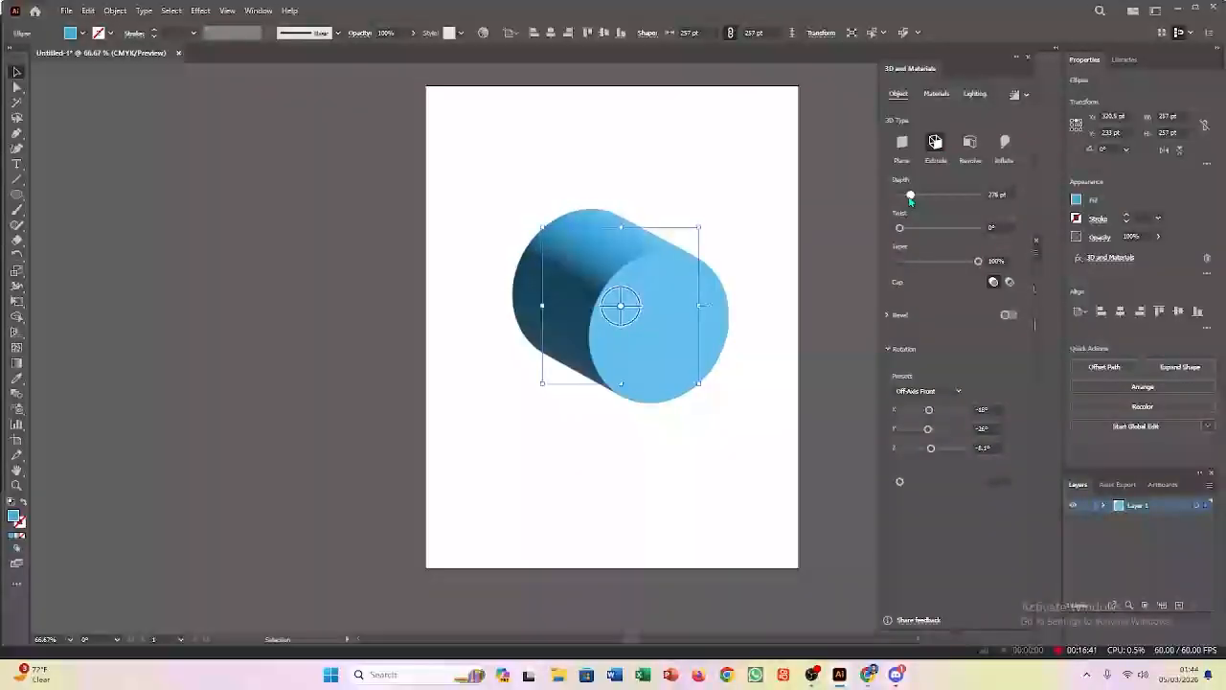
drag(910, 198, 902, 181)
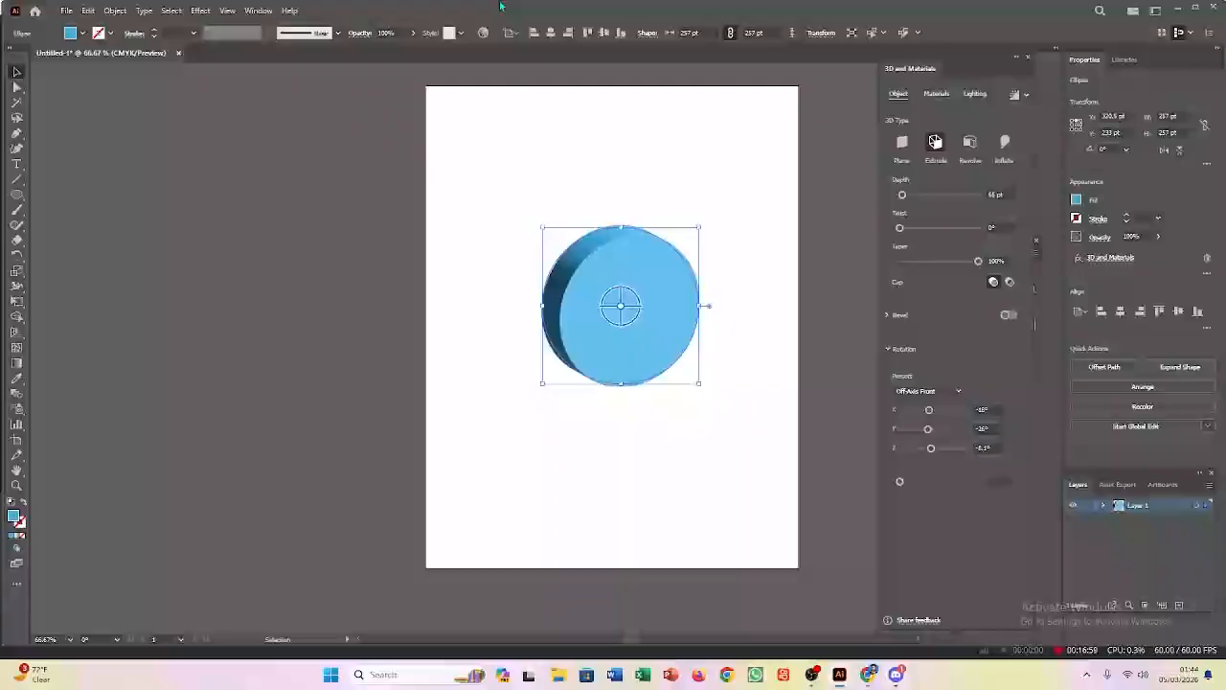
Delete the extruded circle and draw a nearly horizontal line about 383 pt wide across the upper artboard with the Line Segment tool.
key(Delete)
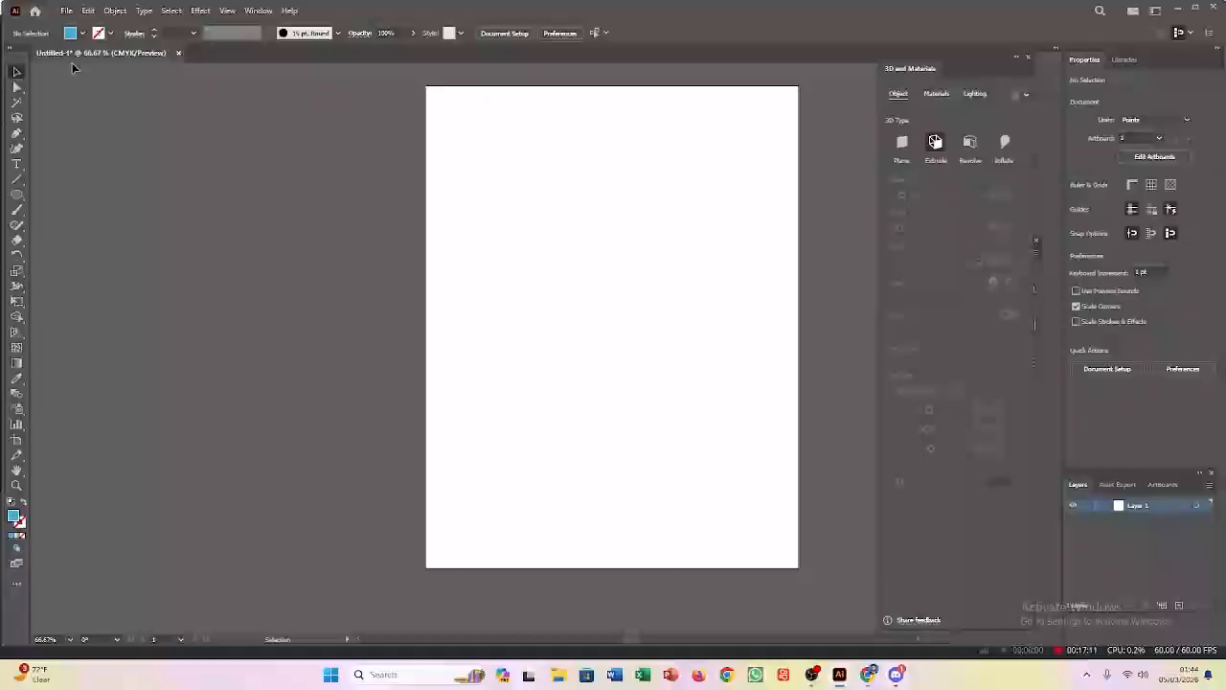
click(17, 179)
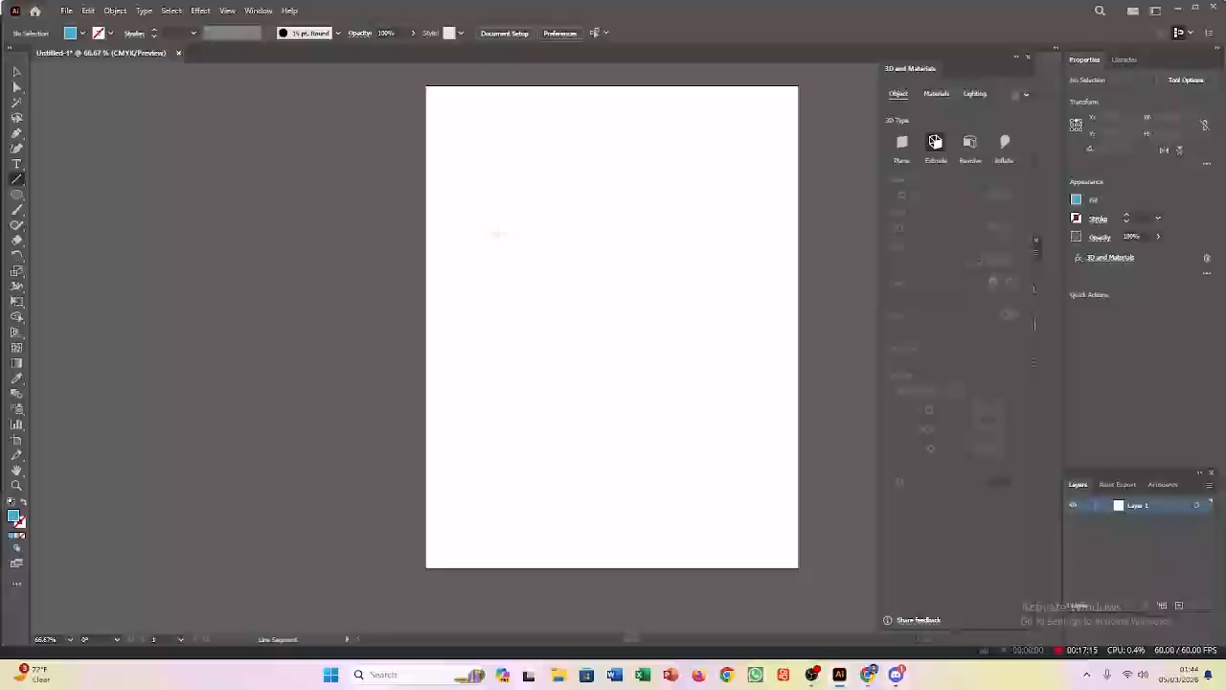
mouse_move(482, 219)
mouse_down()
mouse_move(645, 240)
mouse_move(726, 222)
mouse_move(715, 227)
mouse_up()
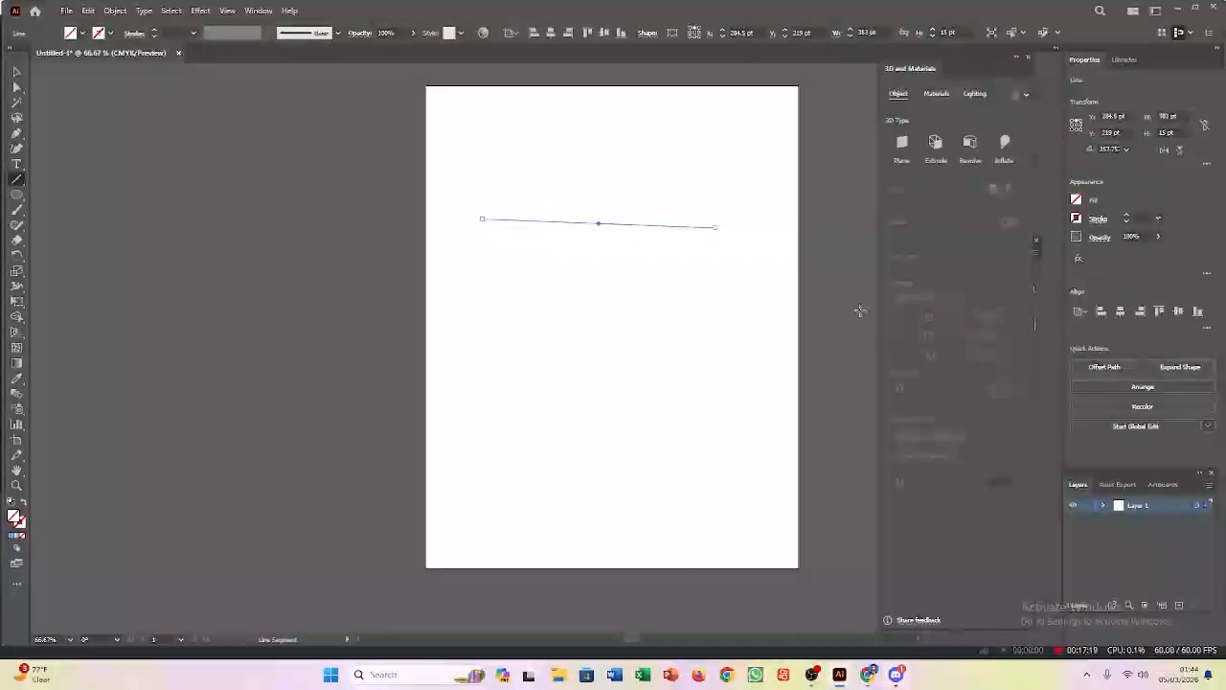
Give the line a red stroke with a weight of 9 pt.
click(1127, 218)
click(1128, 219)
click(1128, 219)
click(1128, 219)
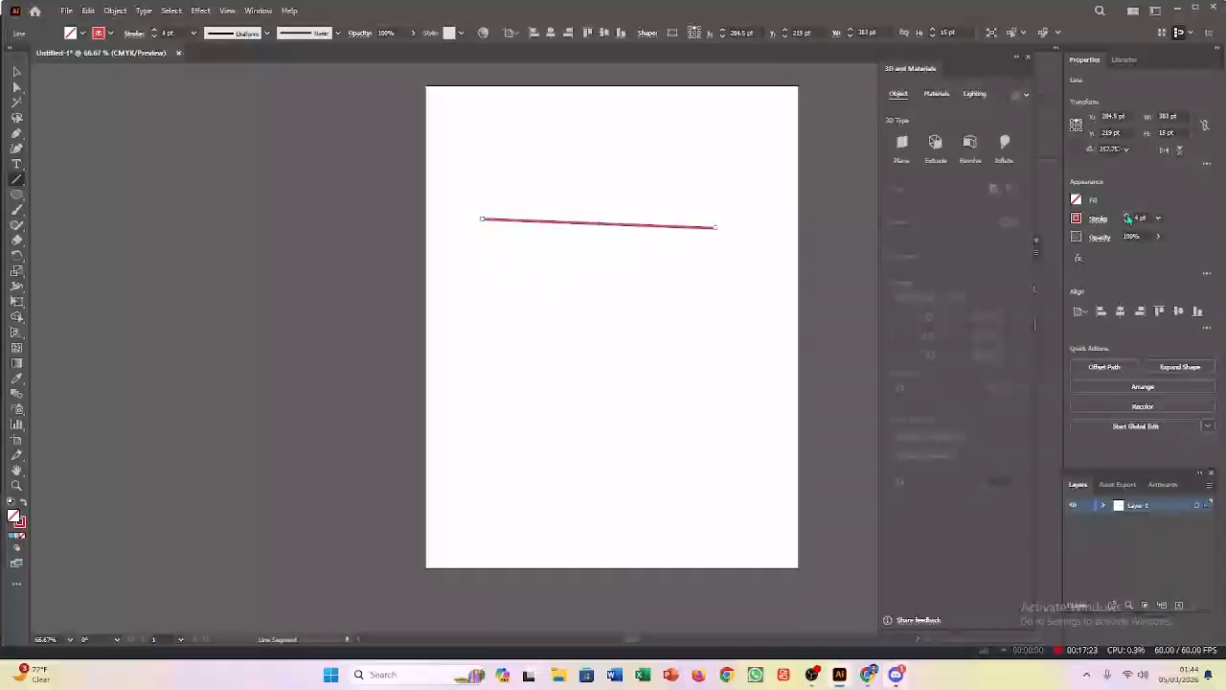
click(1128, 218)
click(1127, 219)
click(1128, 218)
click(1128, 219)
click(1128, 218)
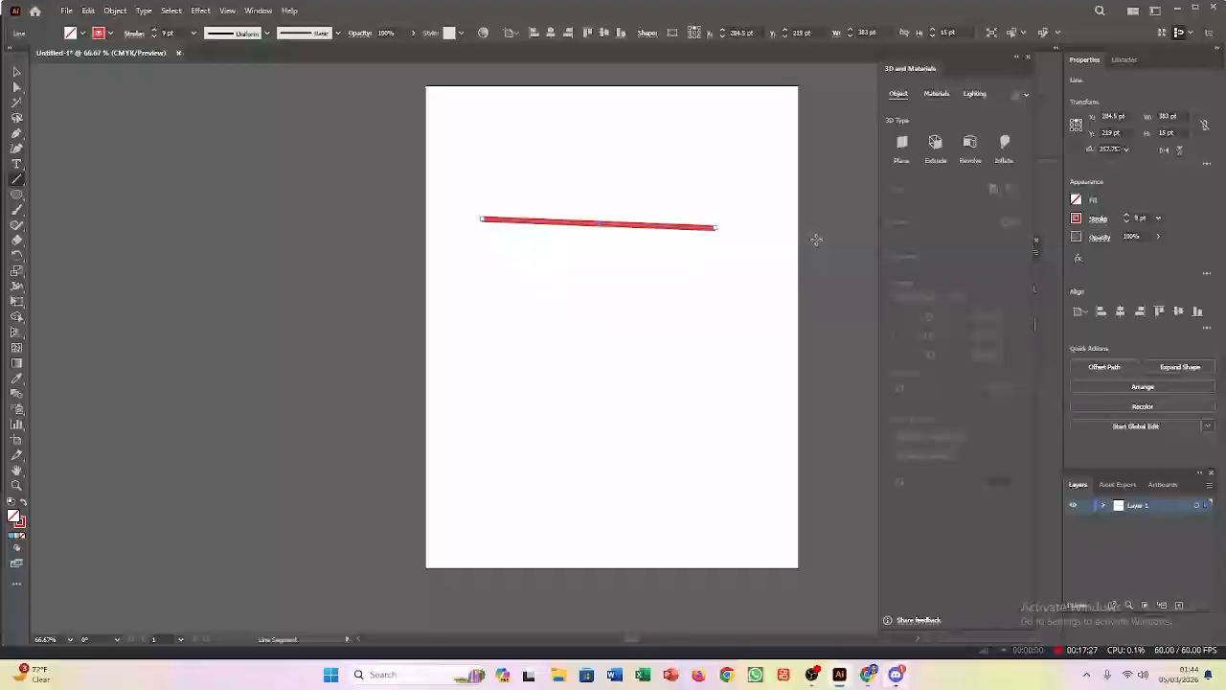
Increase the line's stroke weight to 42 pt.
alt+scroll(657, 226, up, 2)
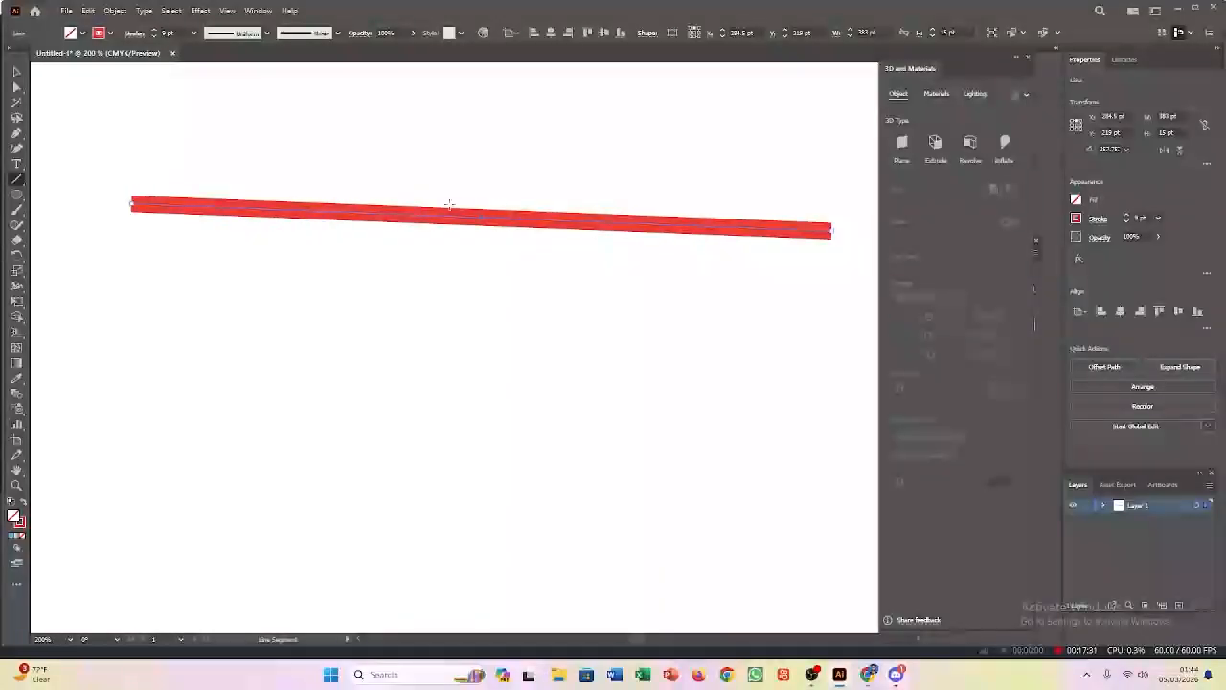
scroll(449, 205, up, 2)
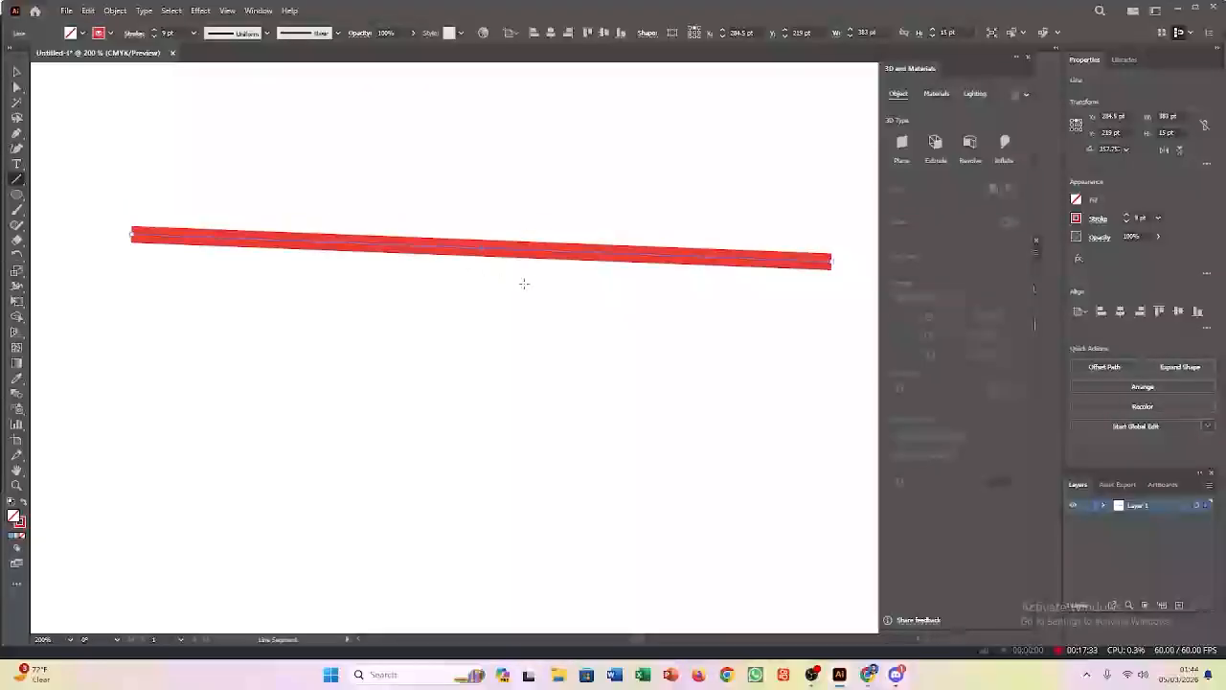
alt+scroll(524, 283, up, 2)
scroll(481, 219, down, 2)
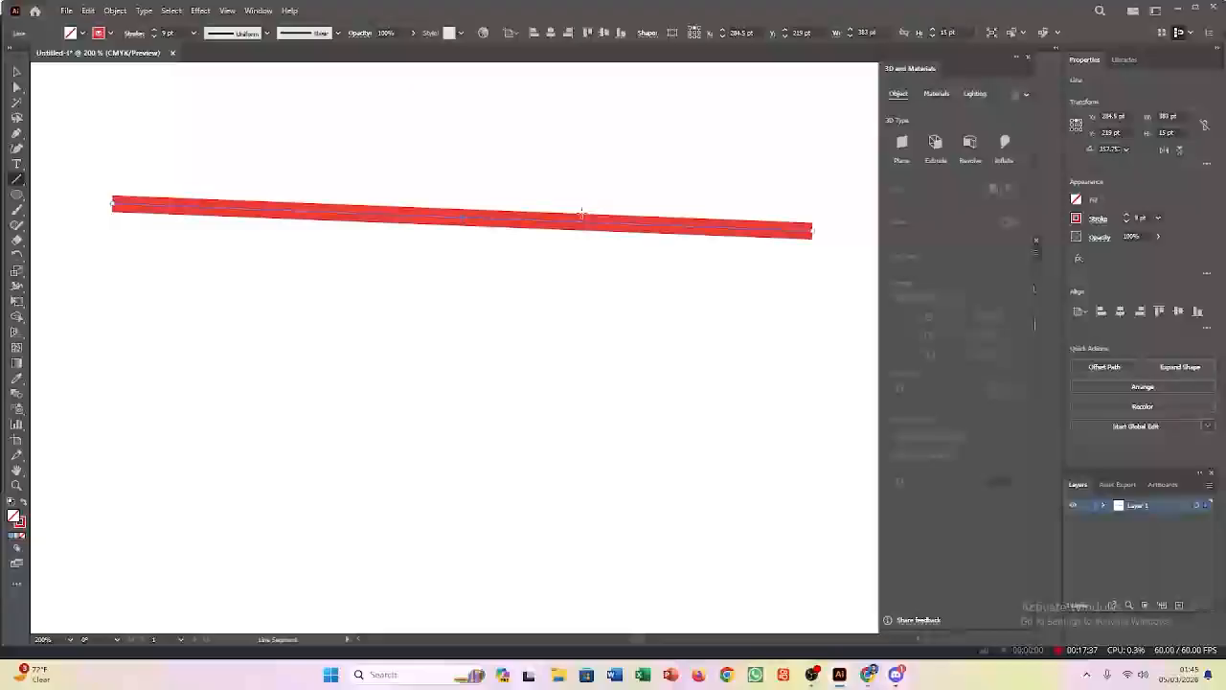
click(1127, 216)
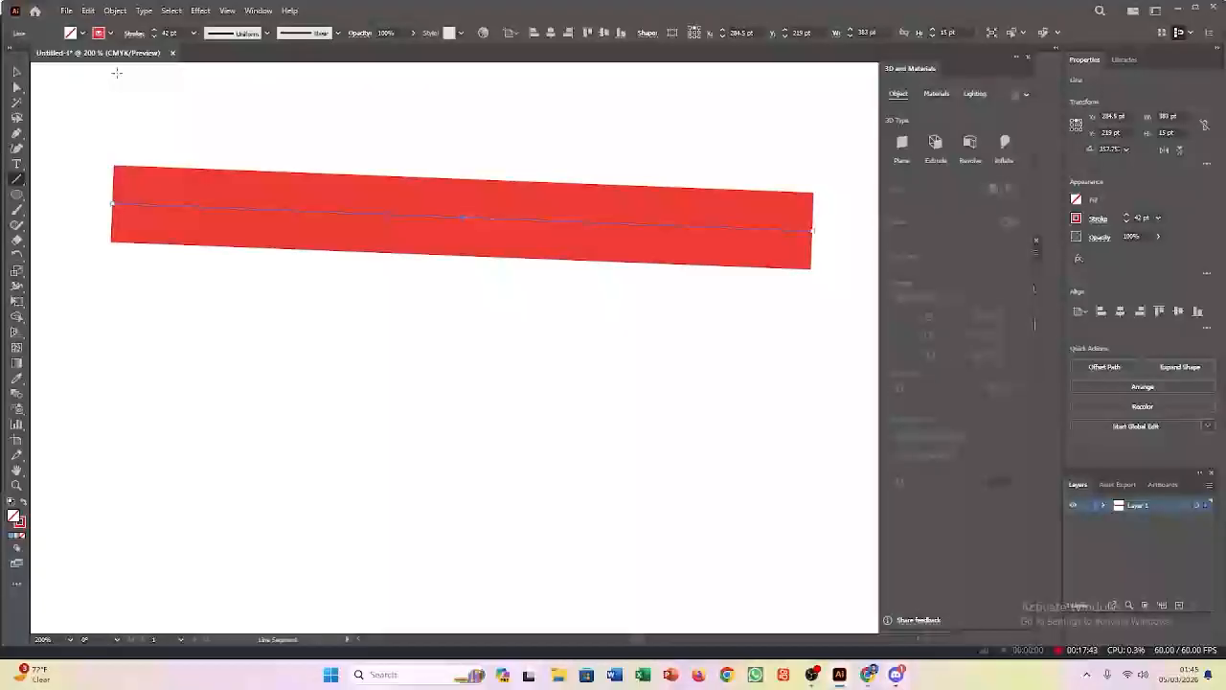
Alternate the line's variable width profile between the ellipse shape tapered at both ends and the wedge-shaped Width Profile 4, ending with the wedge.
click(267, 34)
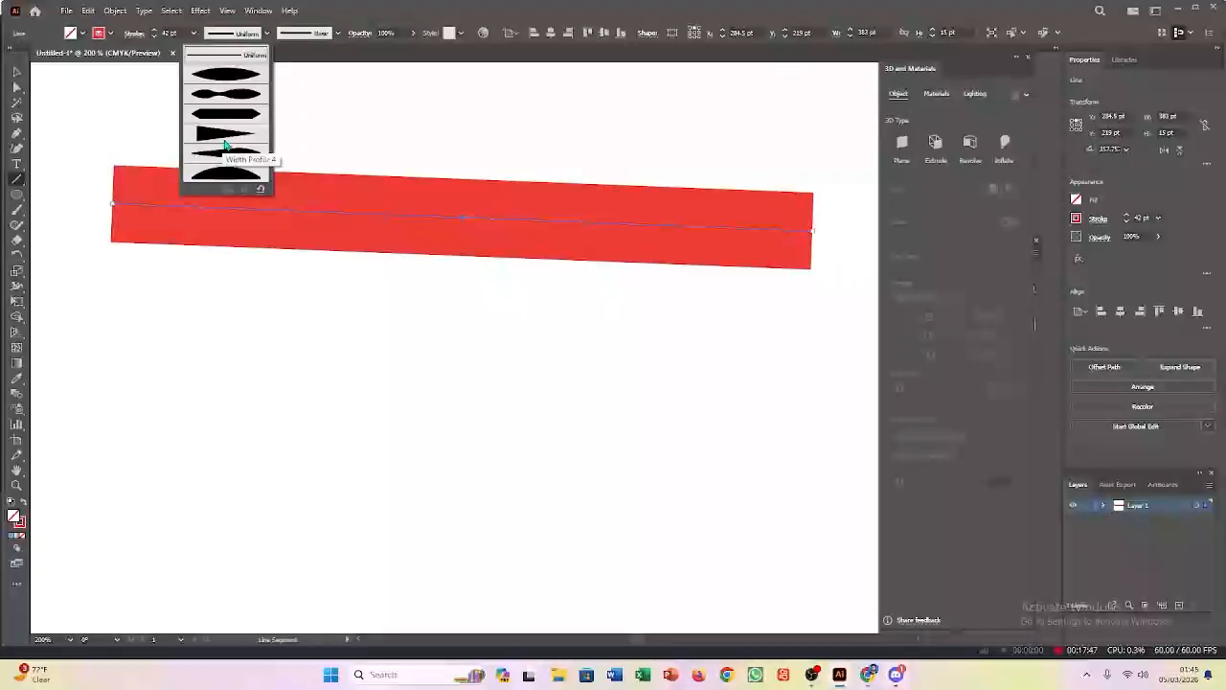
click(225, 75)
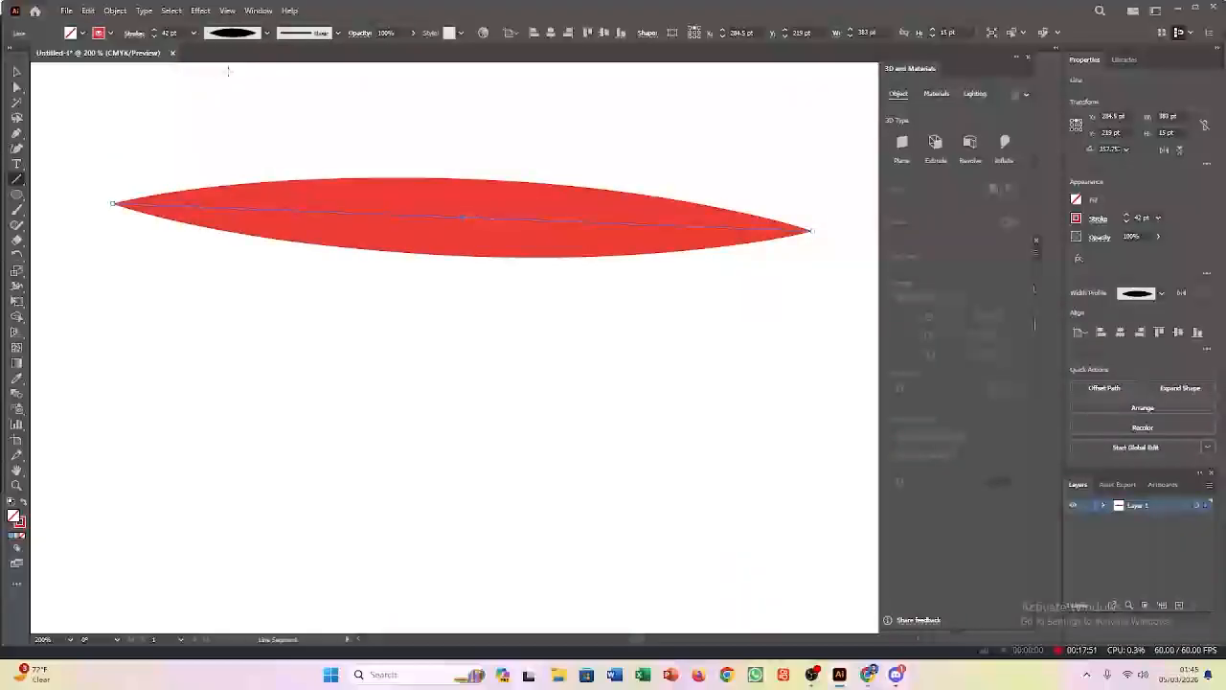
click(1161, 295)
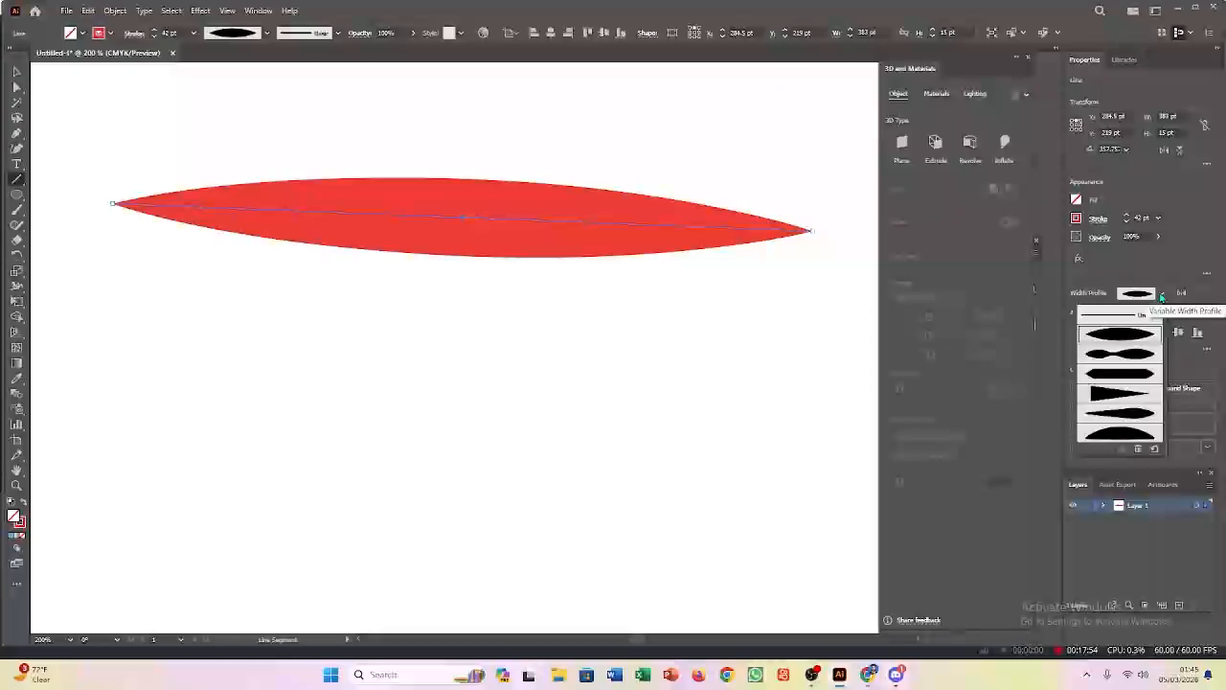
click(1117, 395)
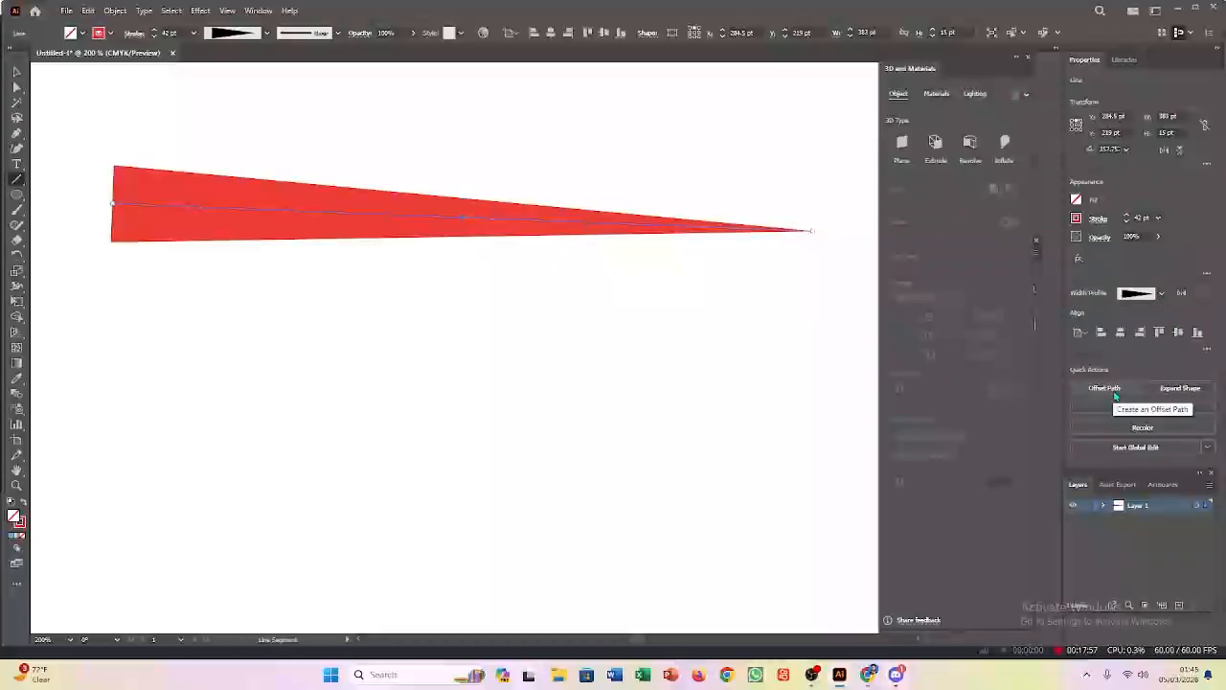
click(1161, 294)
click(1141, 337)
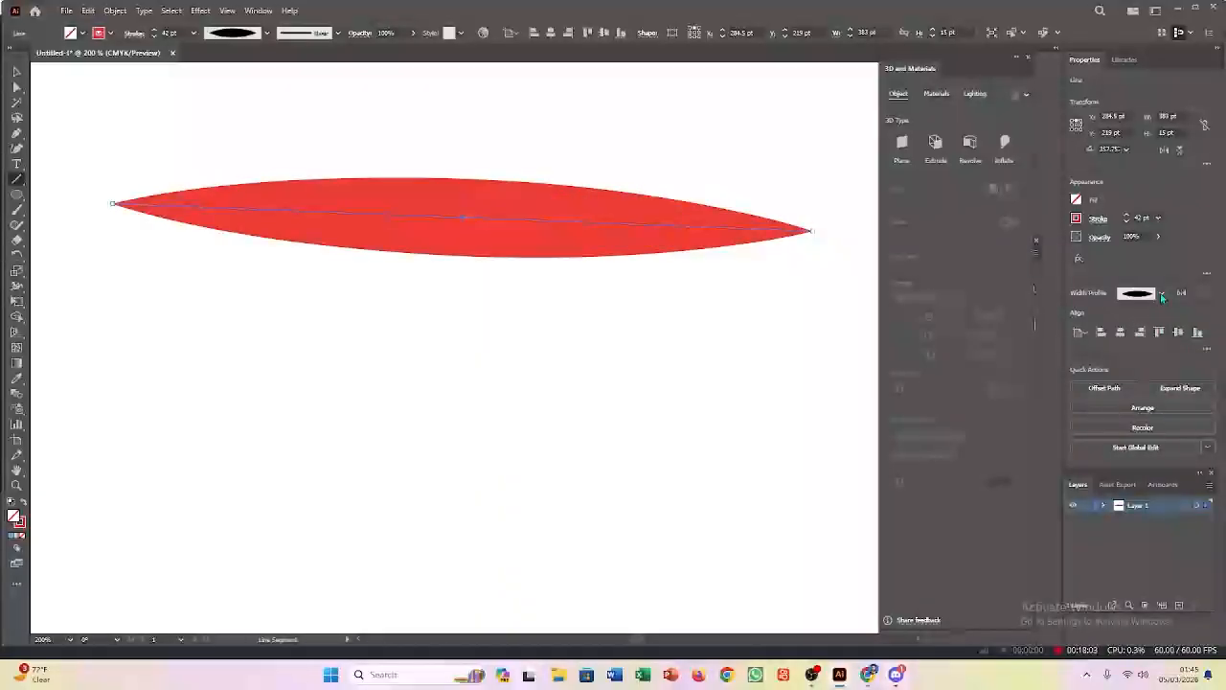
click(1160, 293)
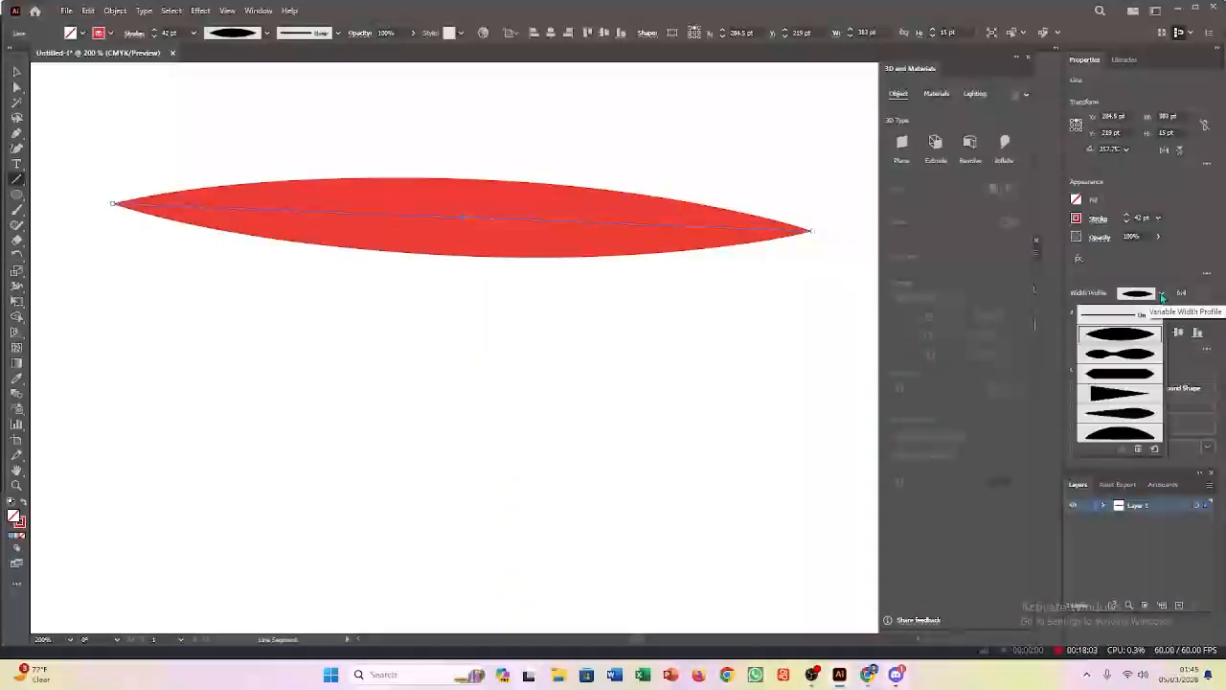
click(1111, 395)
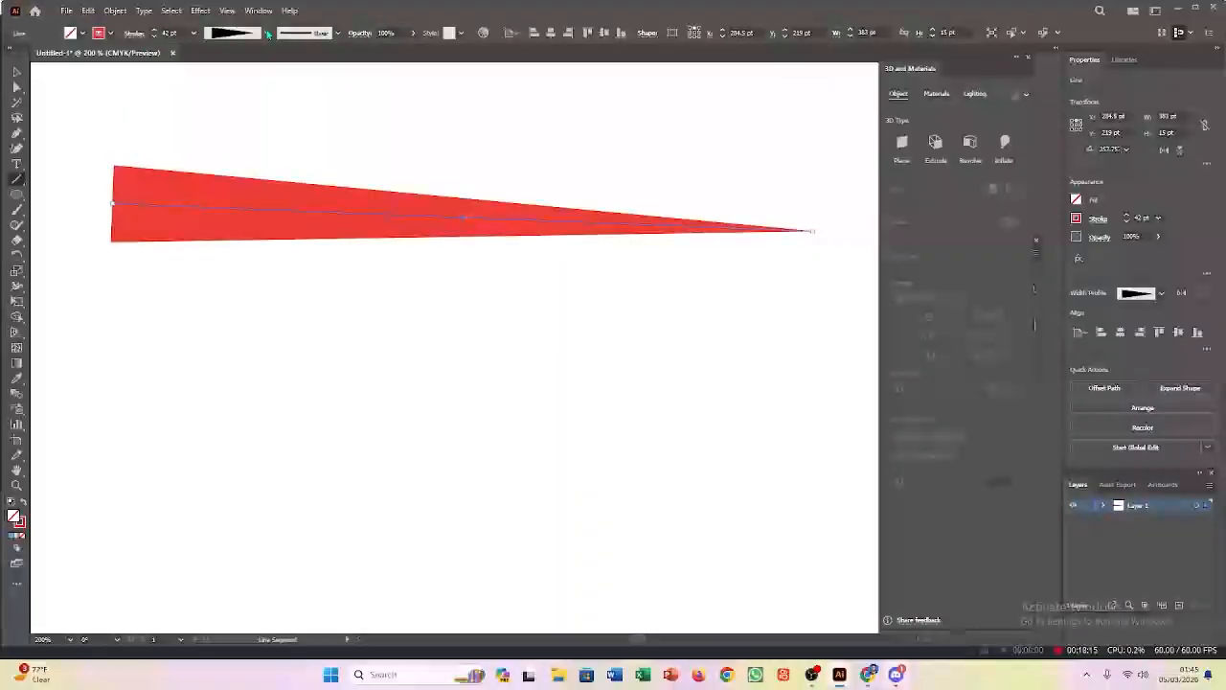
Try the Touch Calligraphic Brush, 15 pt. Round, 5 pt. Round, oval and 5 pt. Flat brushes in turn on the line.
click(336, 33)
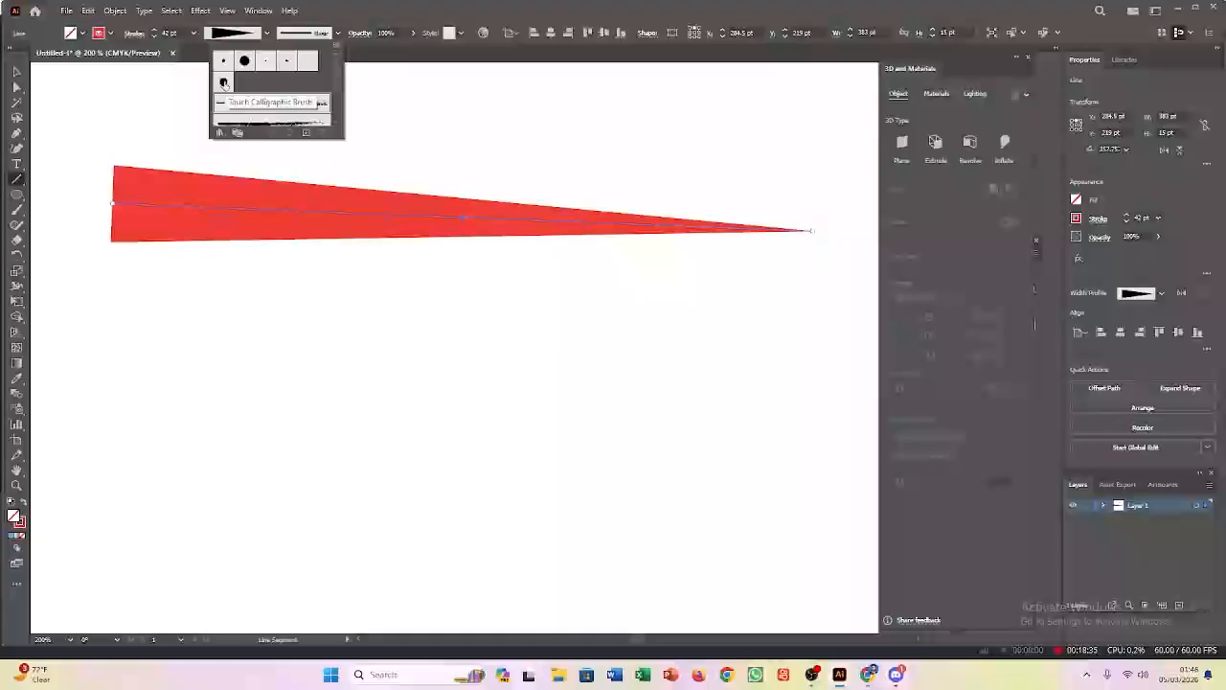
click(223, 83)
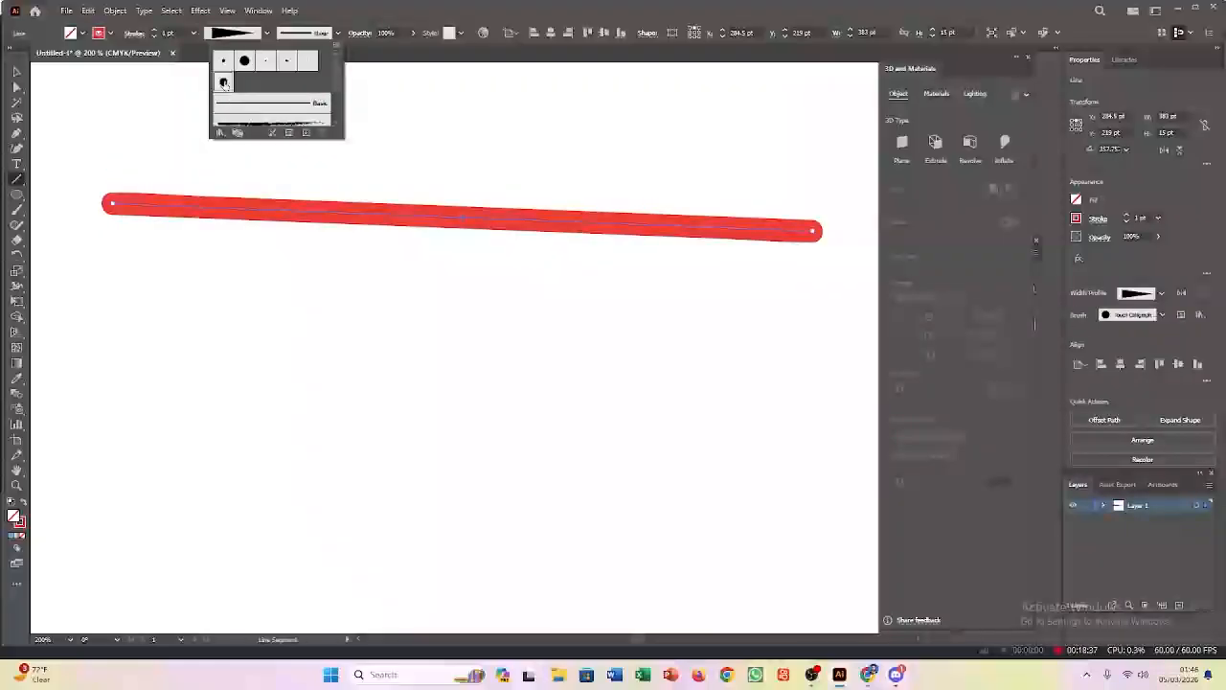
click(243, 61)
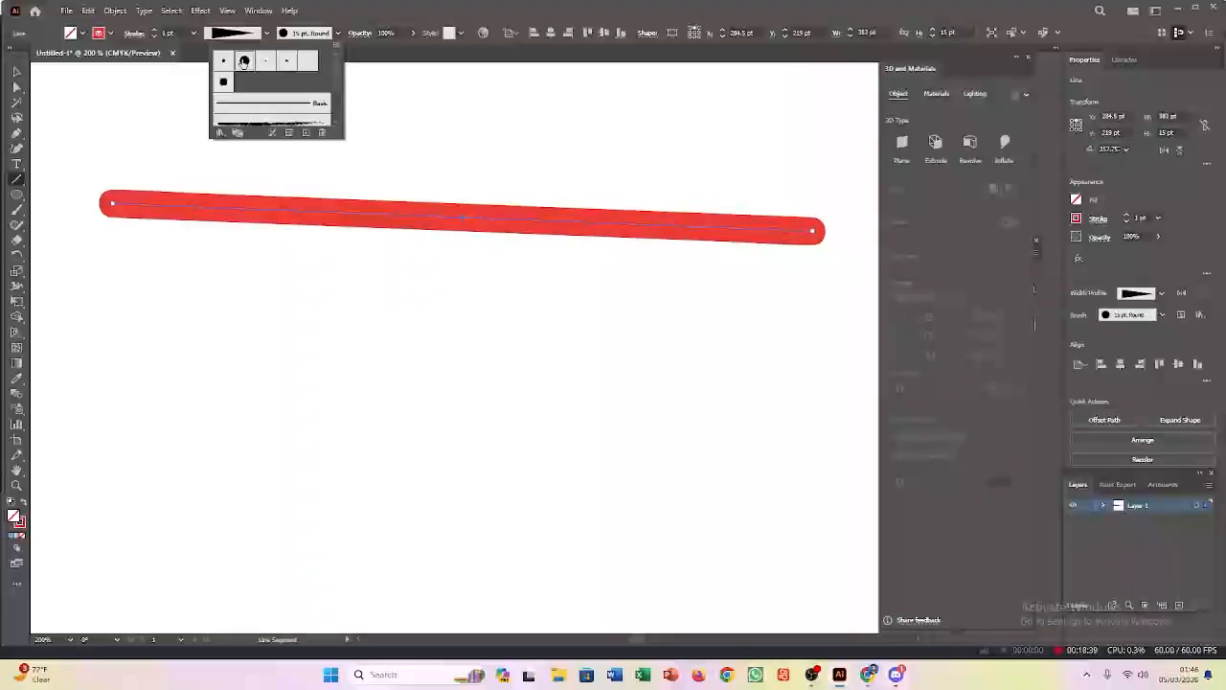
click(224, 61)
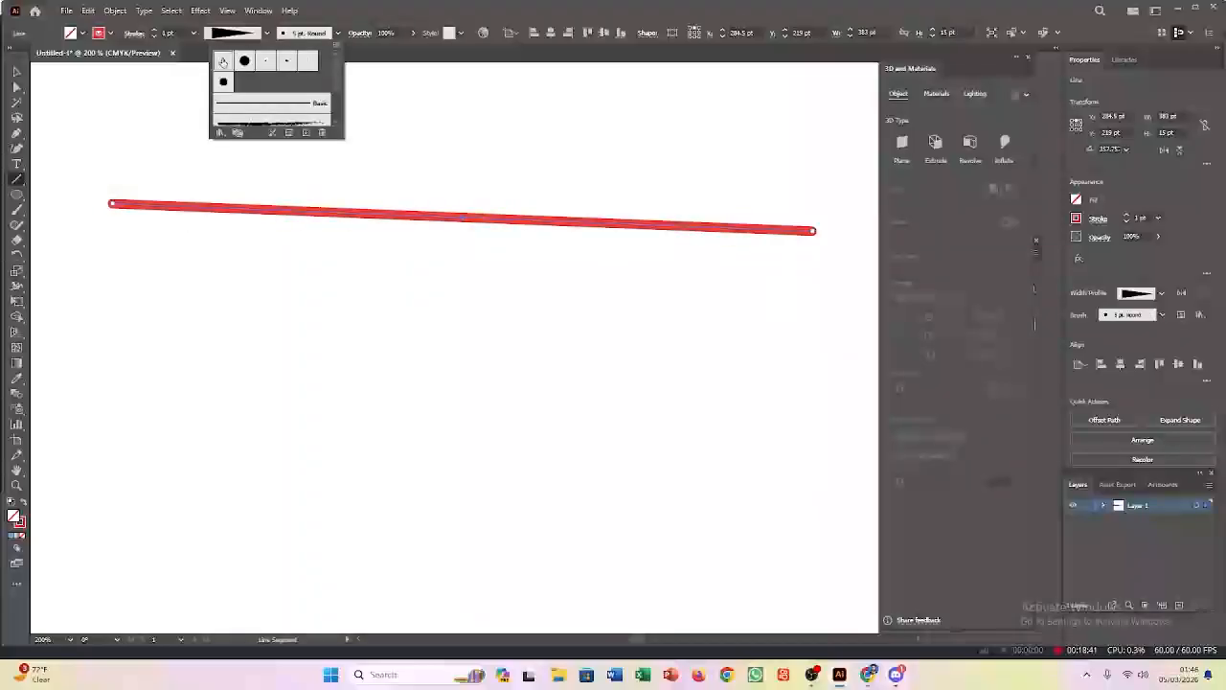
click(266, 62)
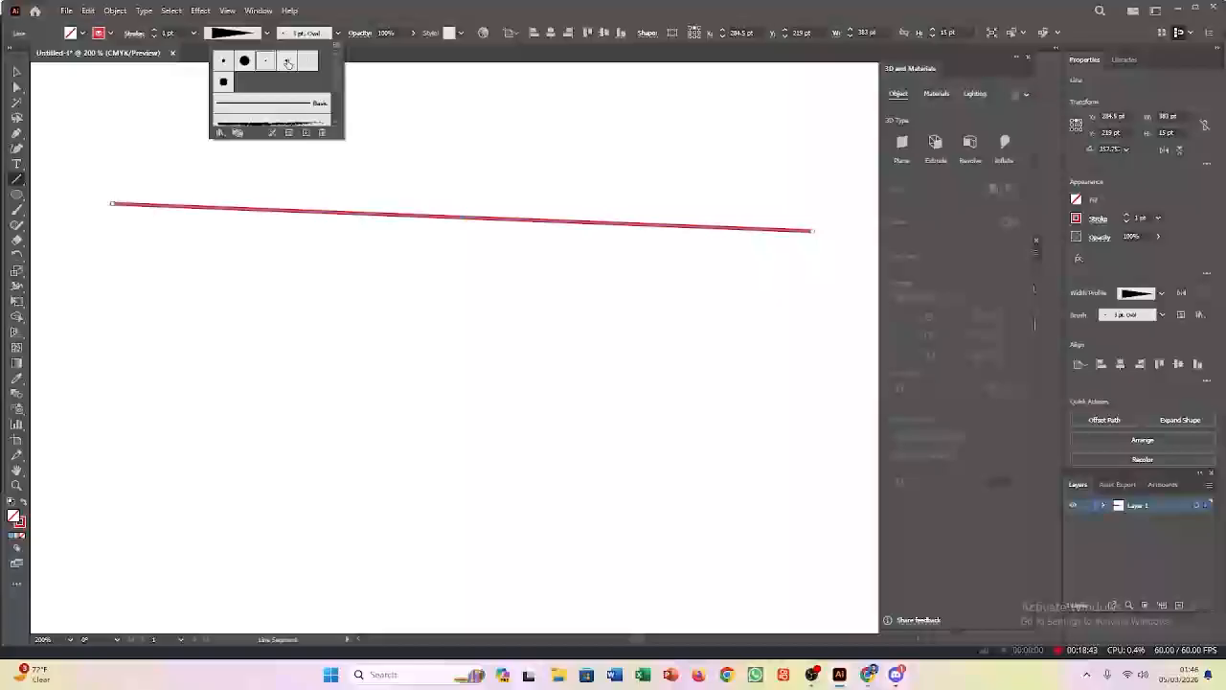
click(287, 63)
click(308, 61)
Try the Mop bristle, decorative ribbon and denim seam brushes on the line, then finish with the 15 pt. Round brush.
scroll(280, 92, down, 3)
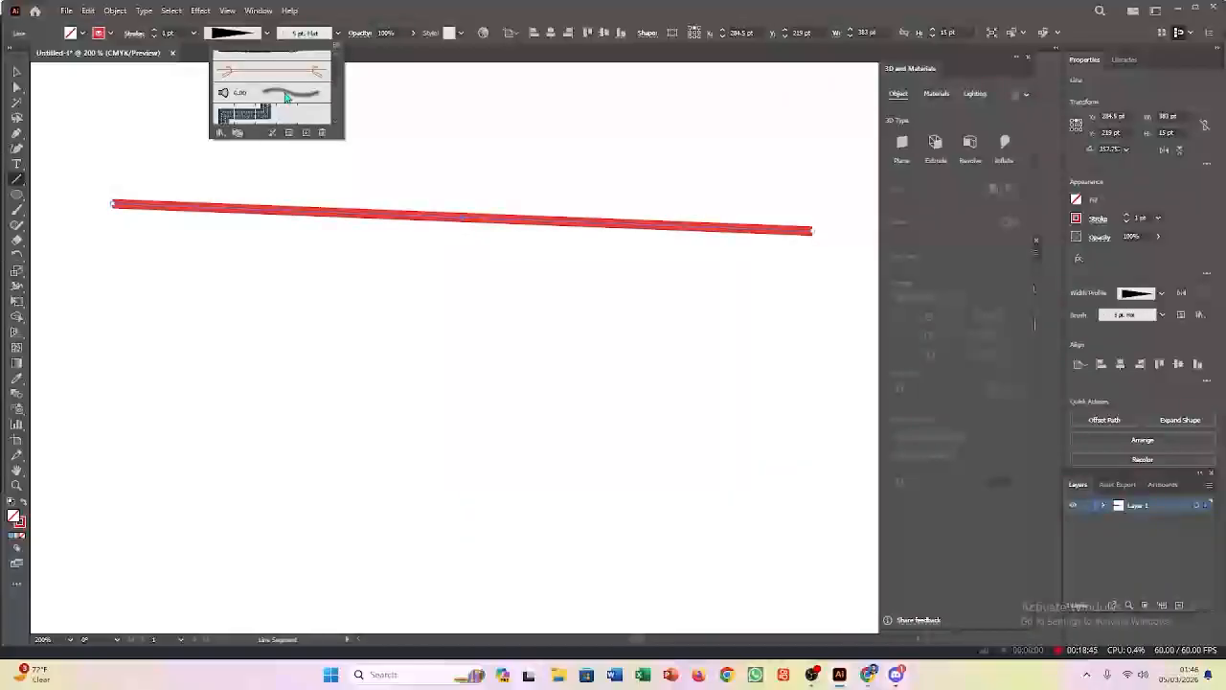
click(281, 93)
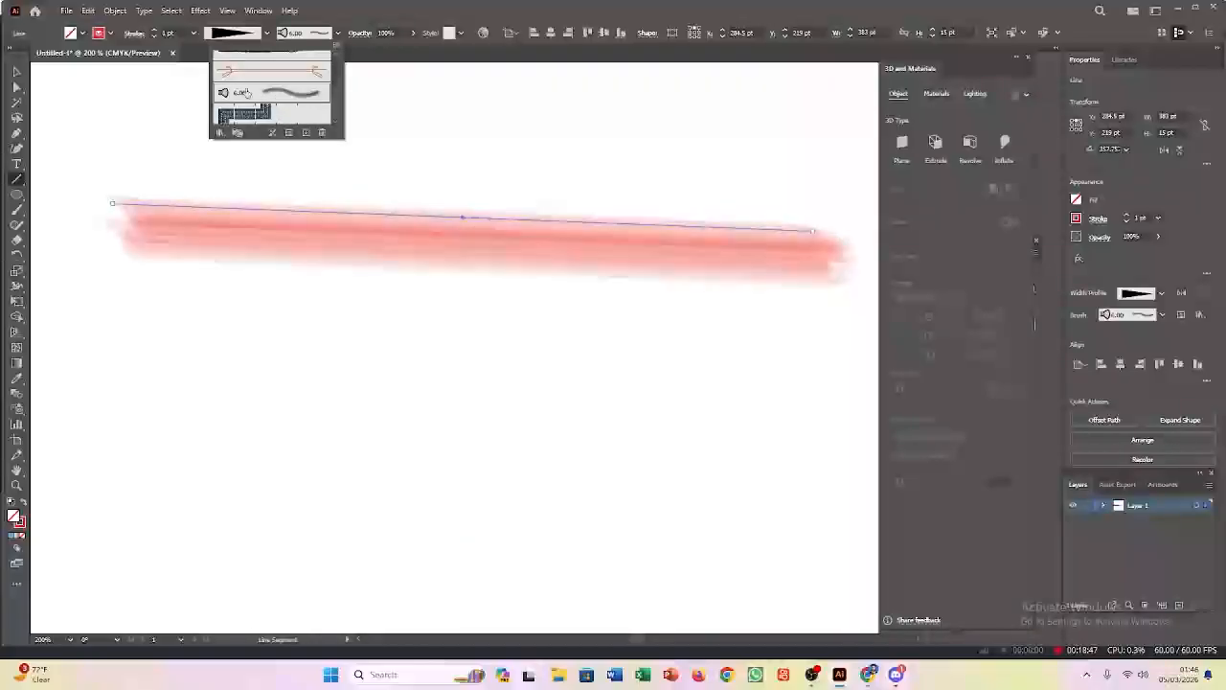
click(282, 74)
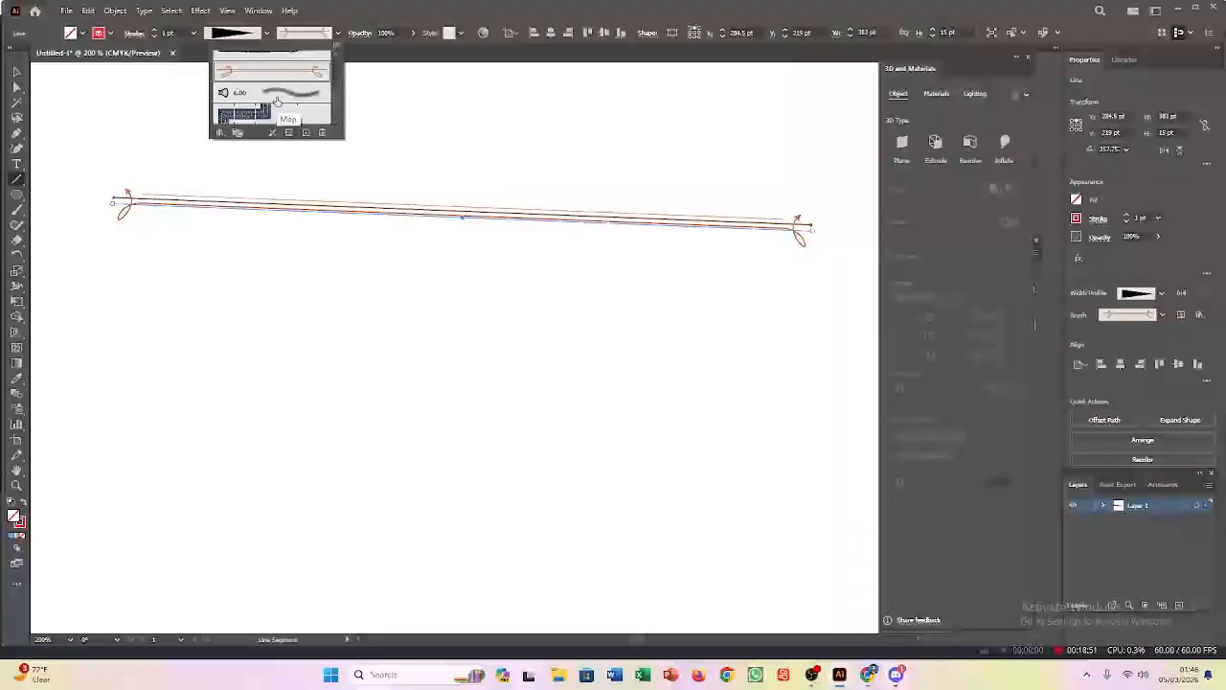
click(266, 114)
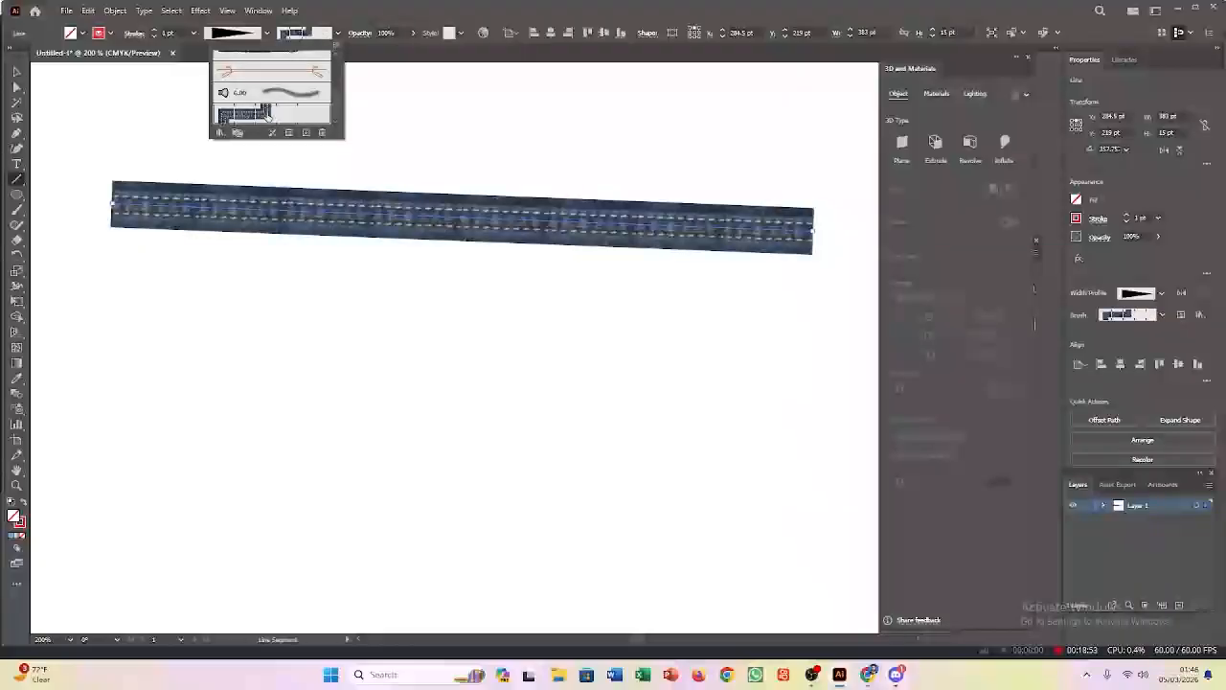
scroll(291, 67, up, 5)
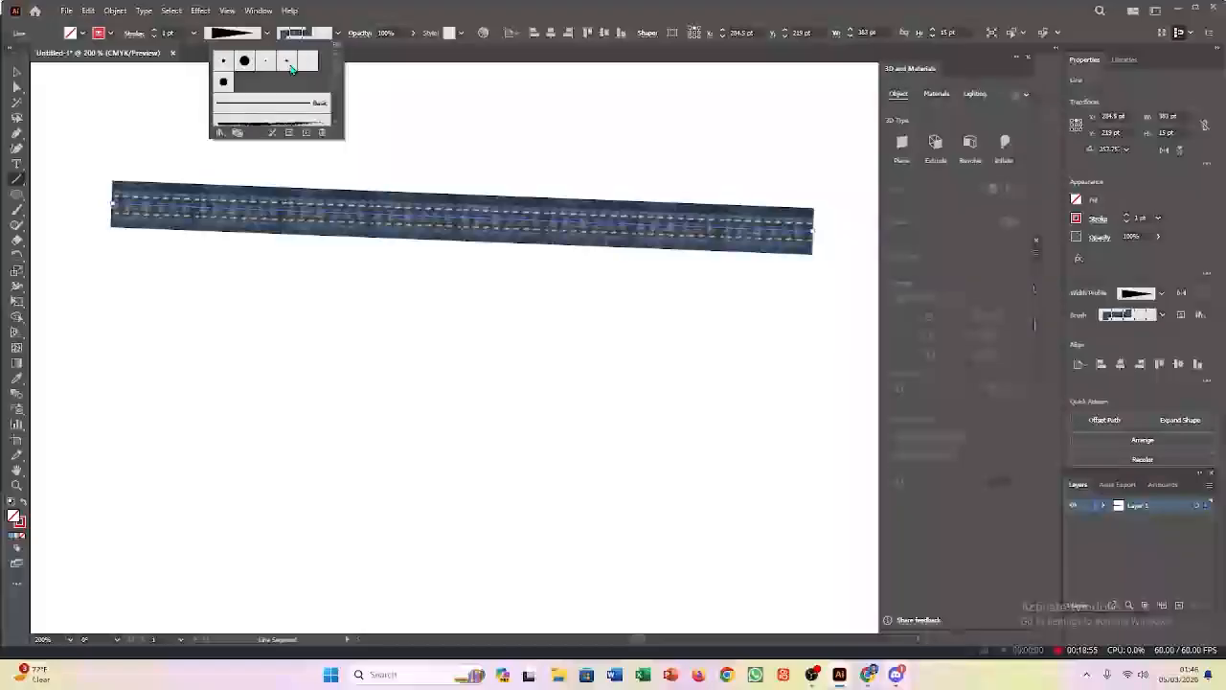
click(288, 63)
click(244, 61)
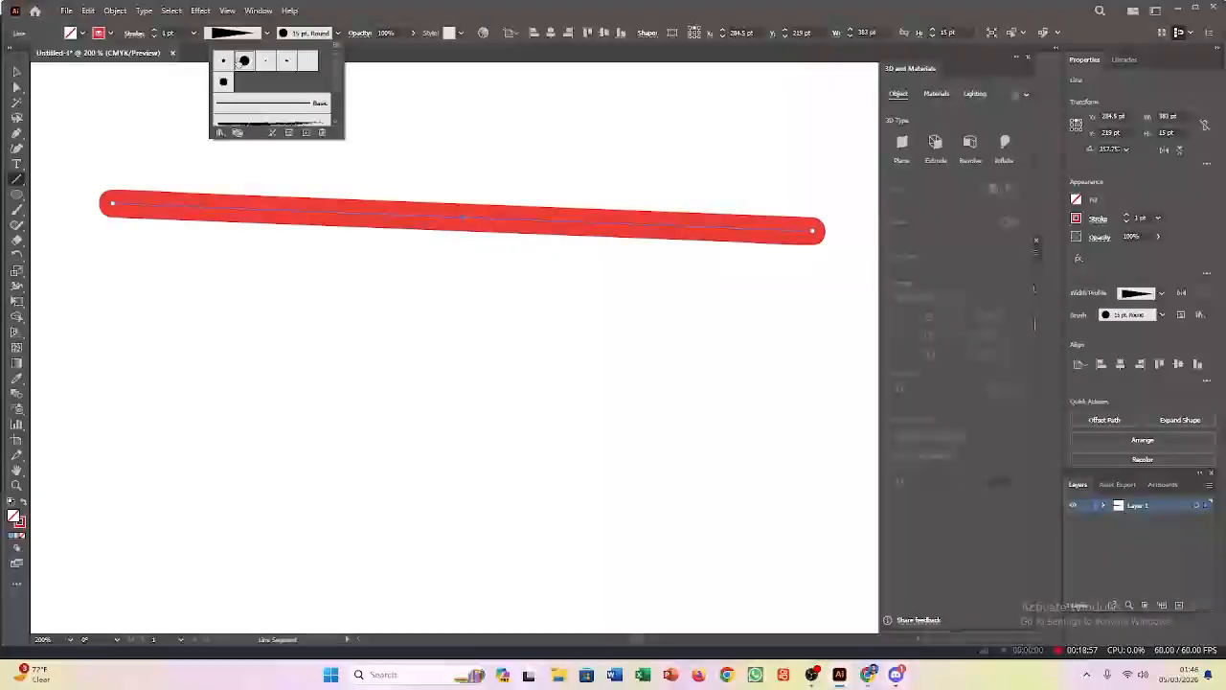
Apply the 5 pt. Round brush to the line with a uniform width profile and reduce its stroke weight to 0.75 pt.
click(223, 61)
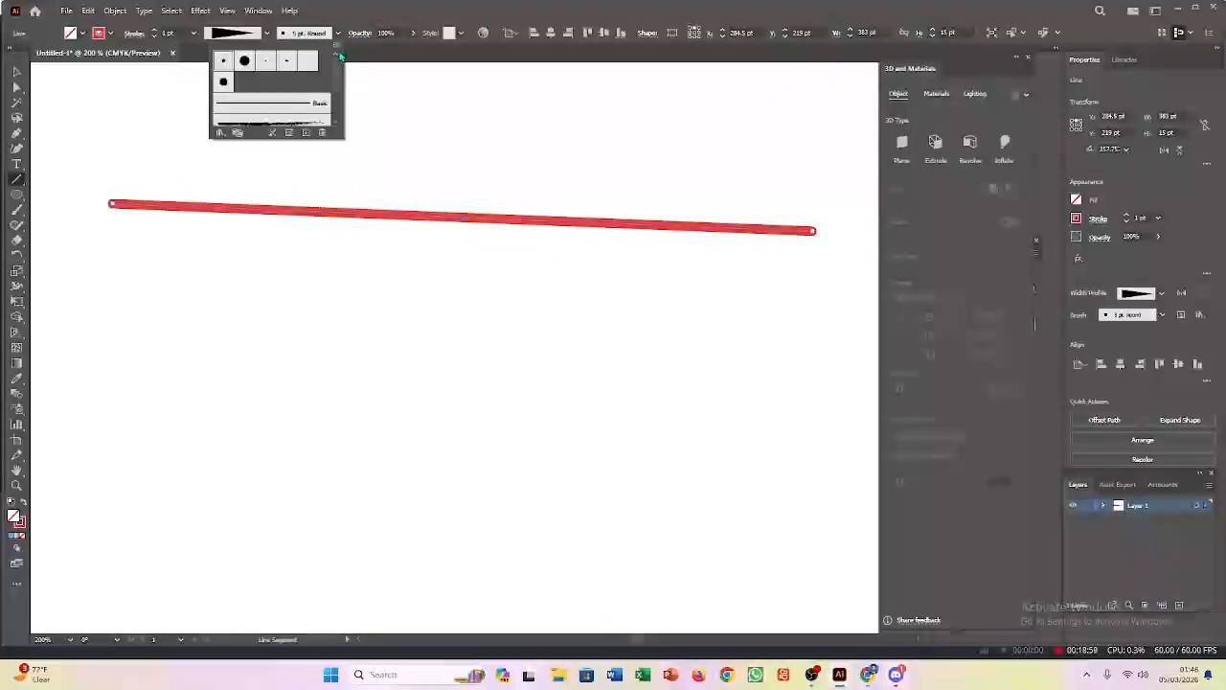
click(391, 83)
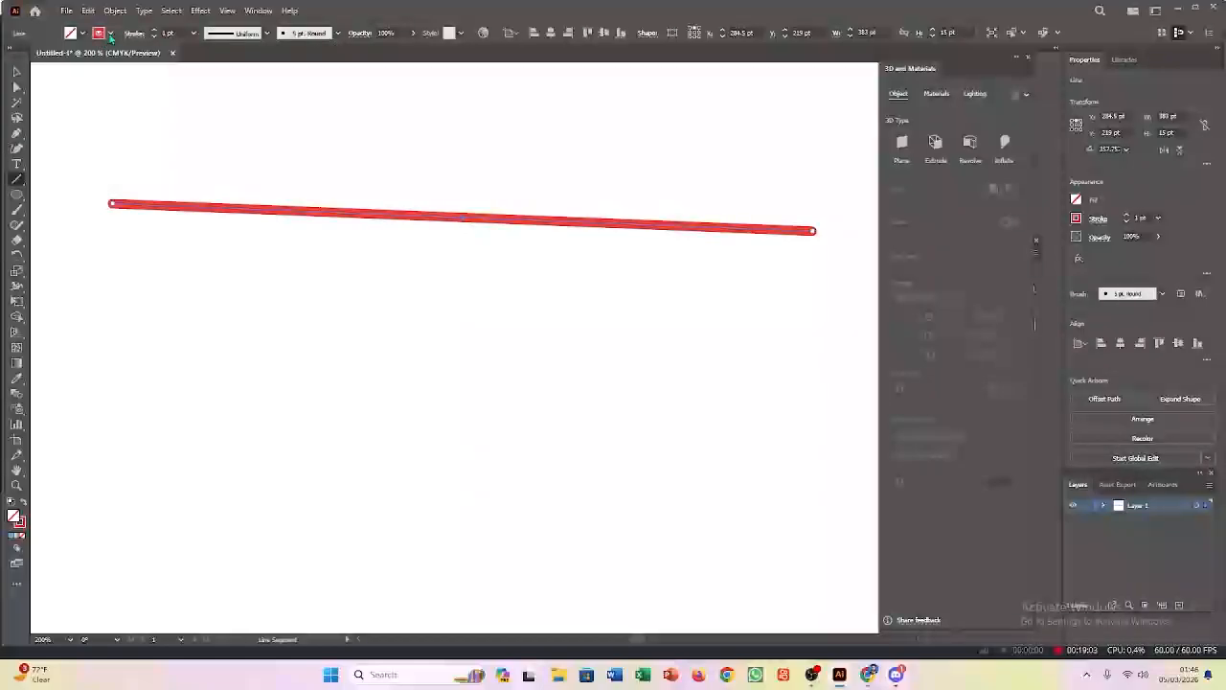
click(194, 36)
click(191, 35)
click(153, 37)
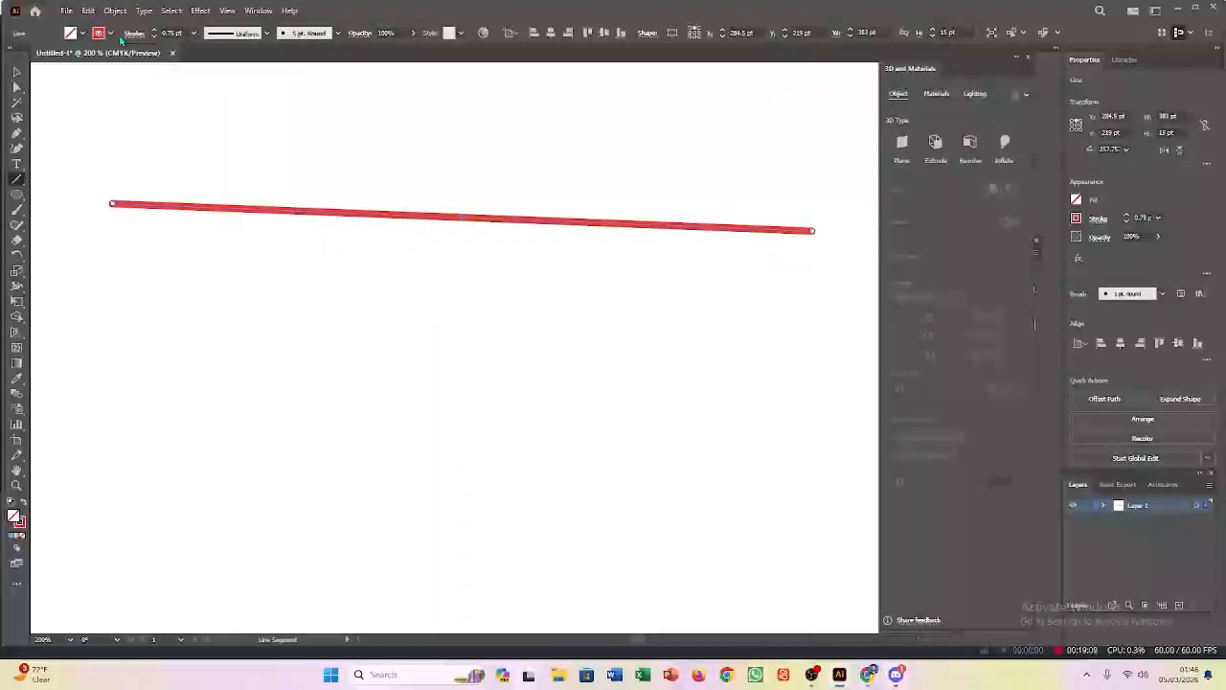
click(111, 36)
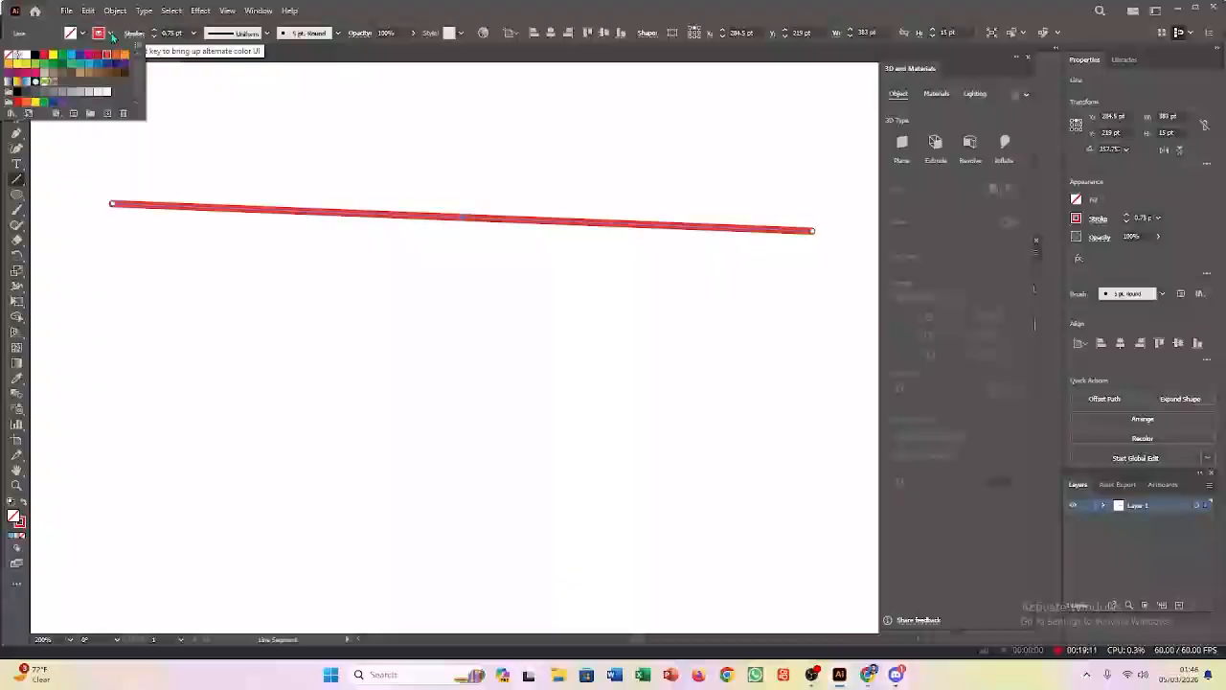
click(112, 36)
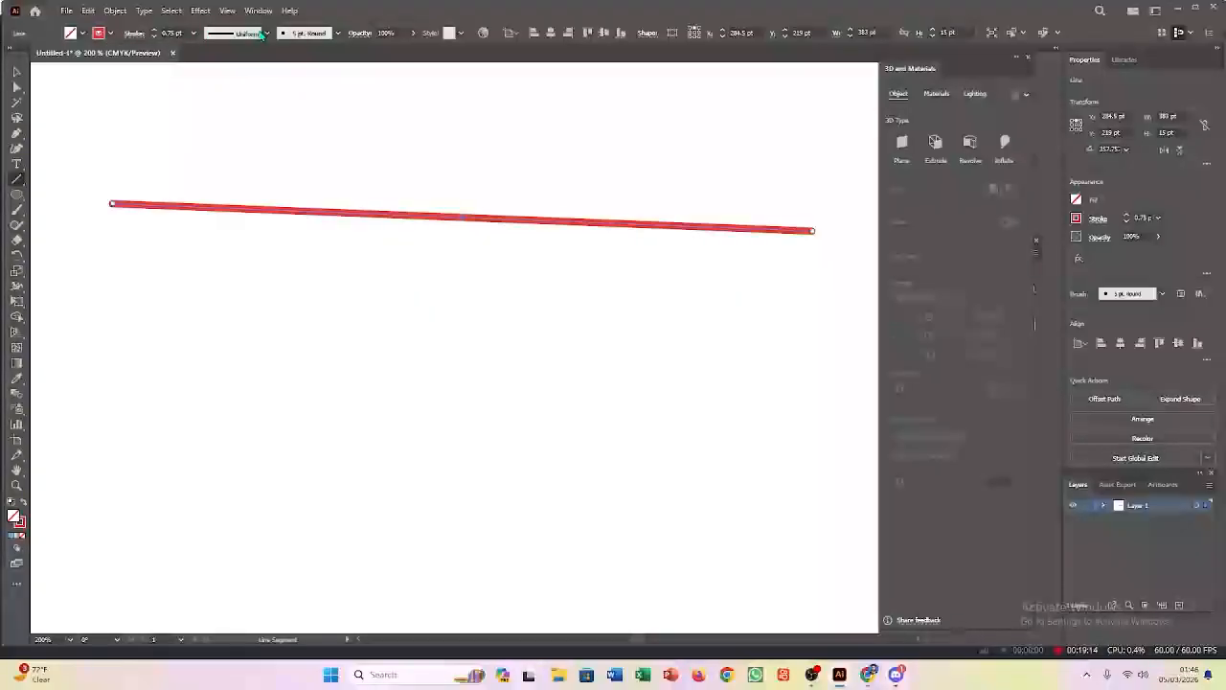
click(194, 35)
click(194, 34)
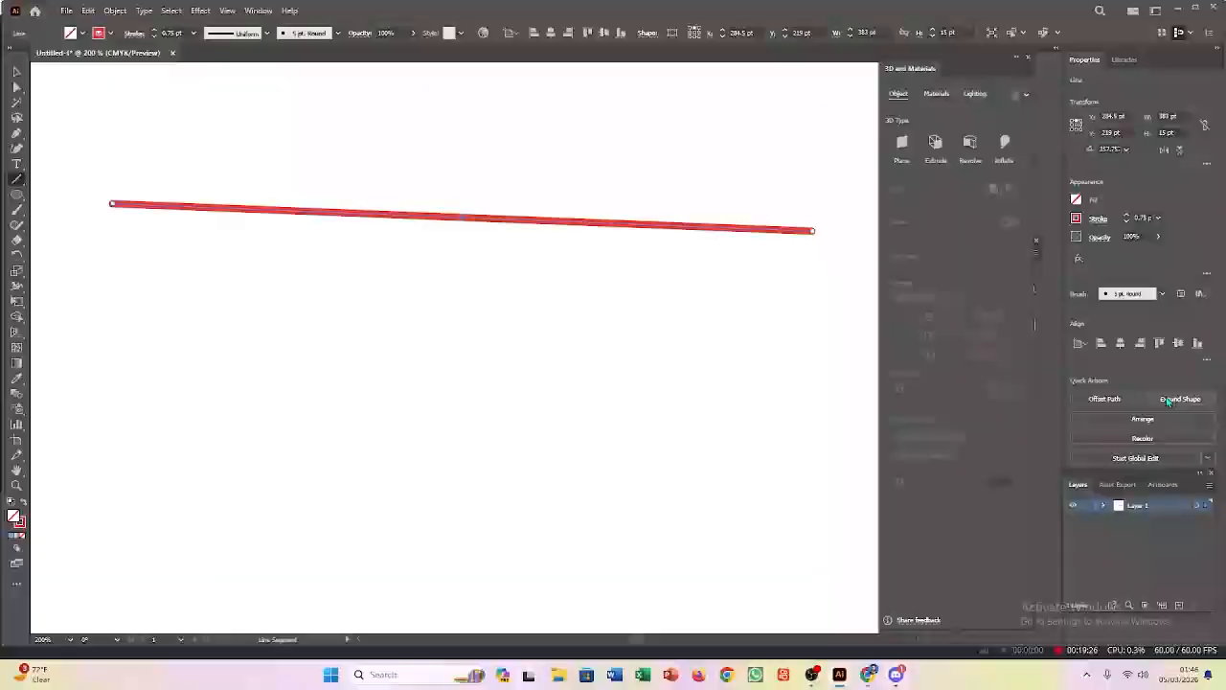
Start an Offset Path of 20 pt on the line with preview, trying Round and Bevel joins before returning to Miter.
click(1115, 401)
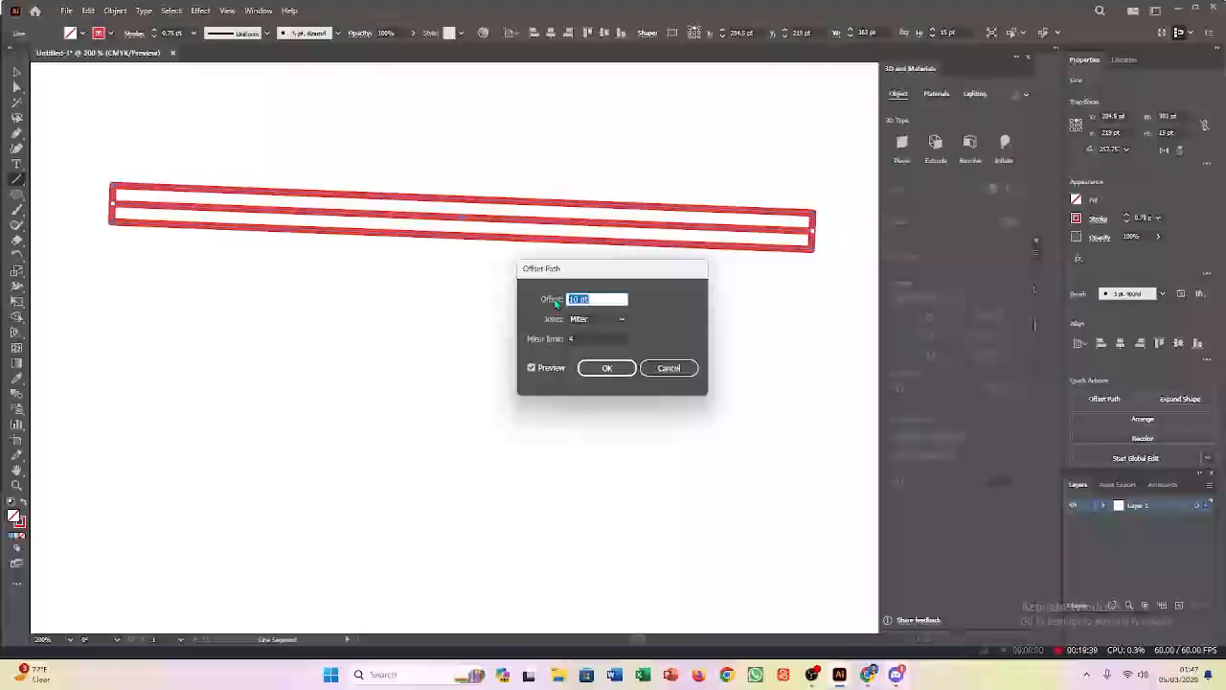
key(BackSpace)
text(20)
click(621, 322)
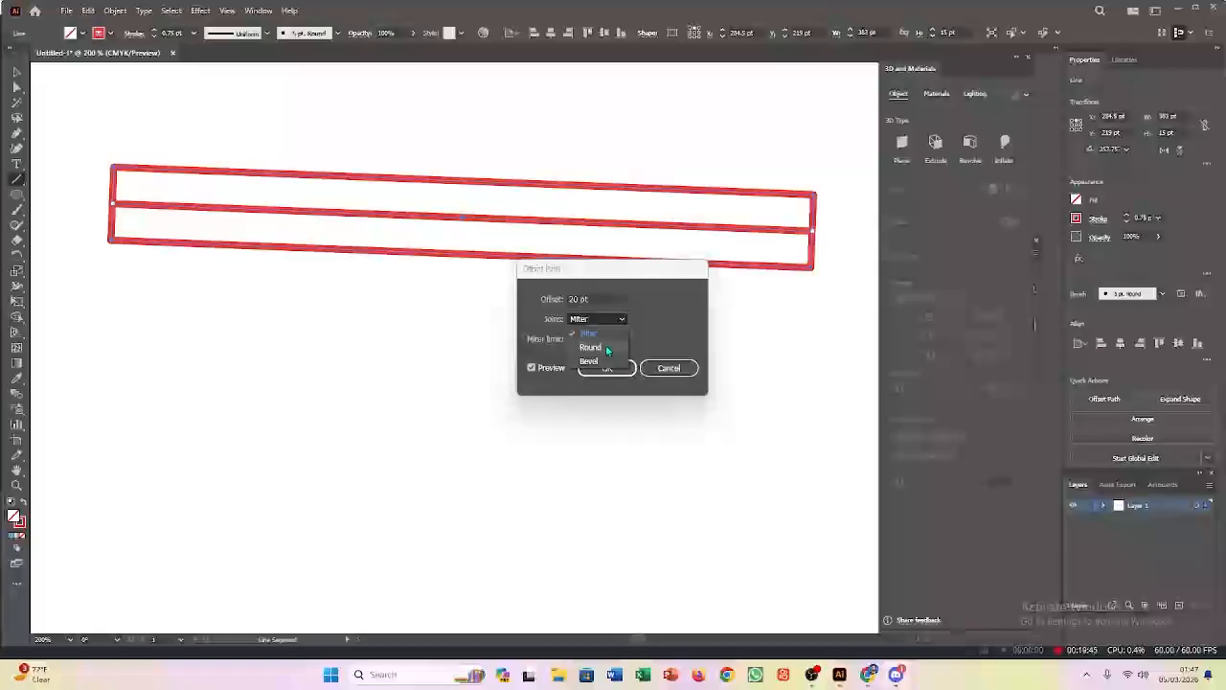
click(606, 348)
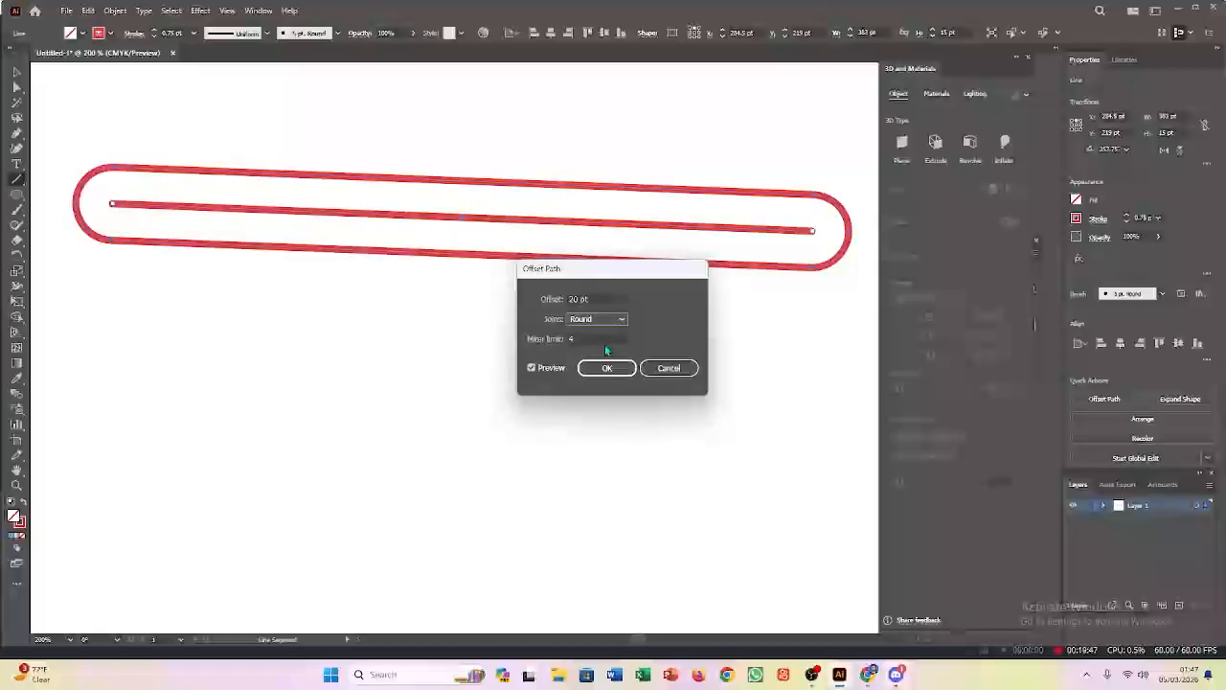
click(622, 322)
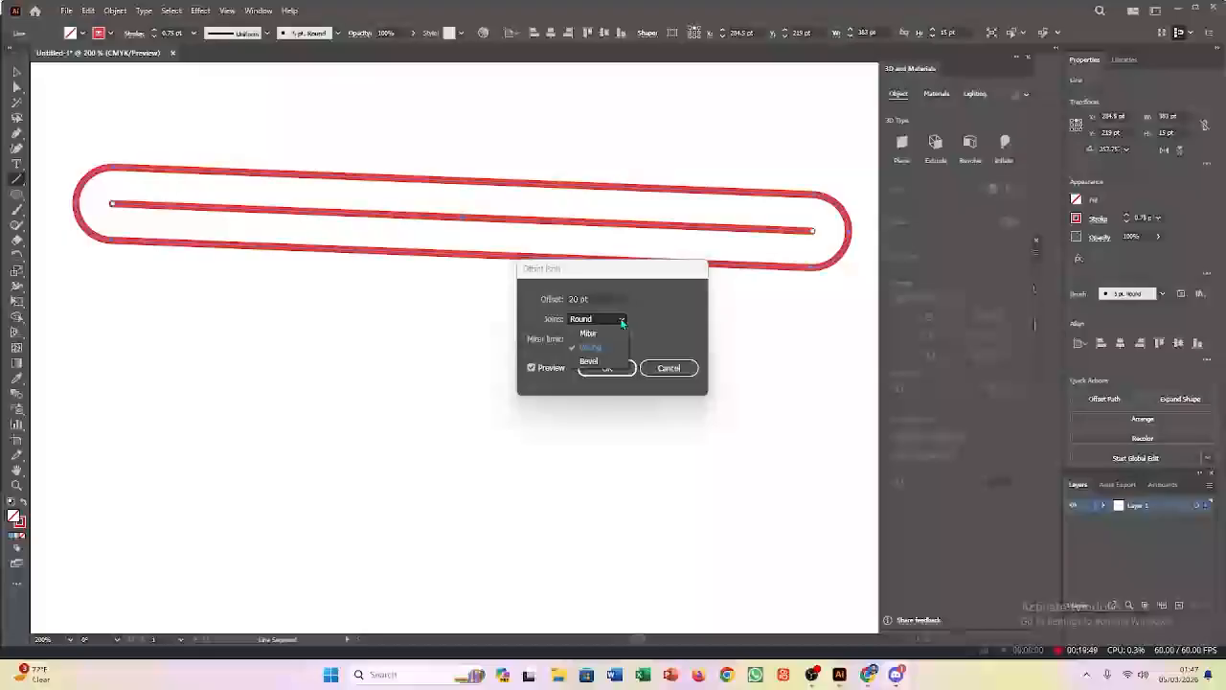
click(596, 361)
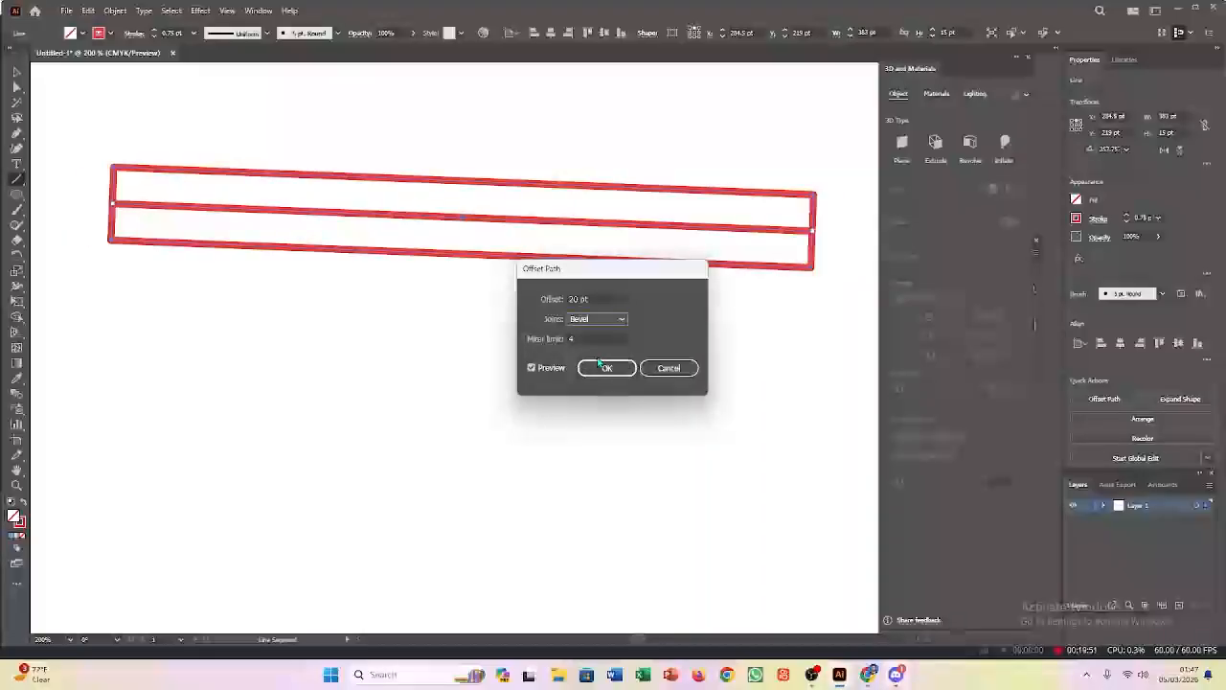
click(622, 321)
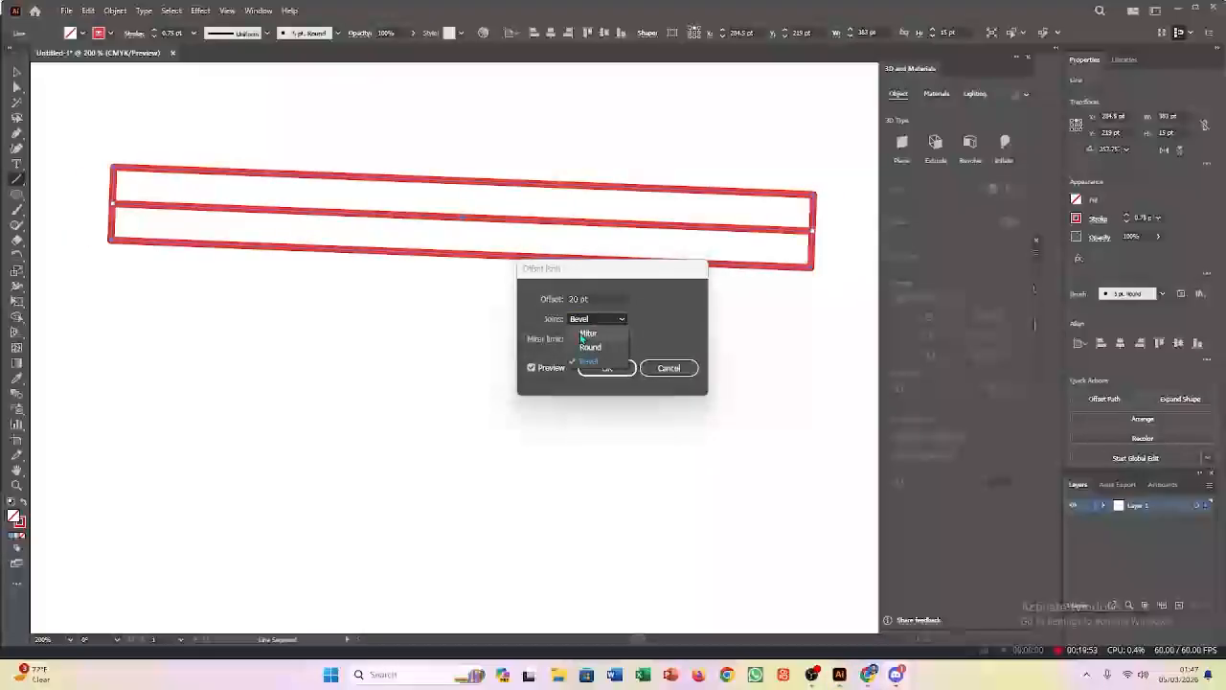
click(586, 335)
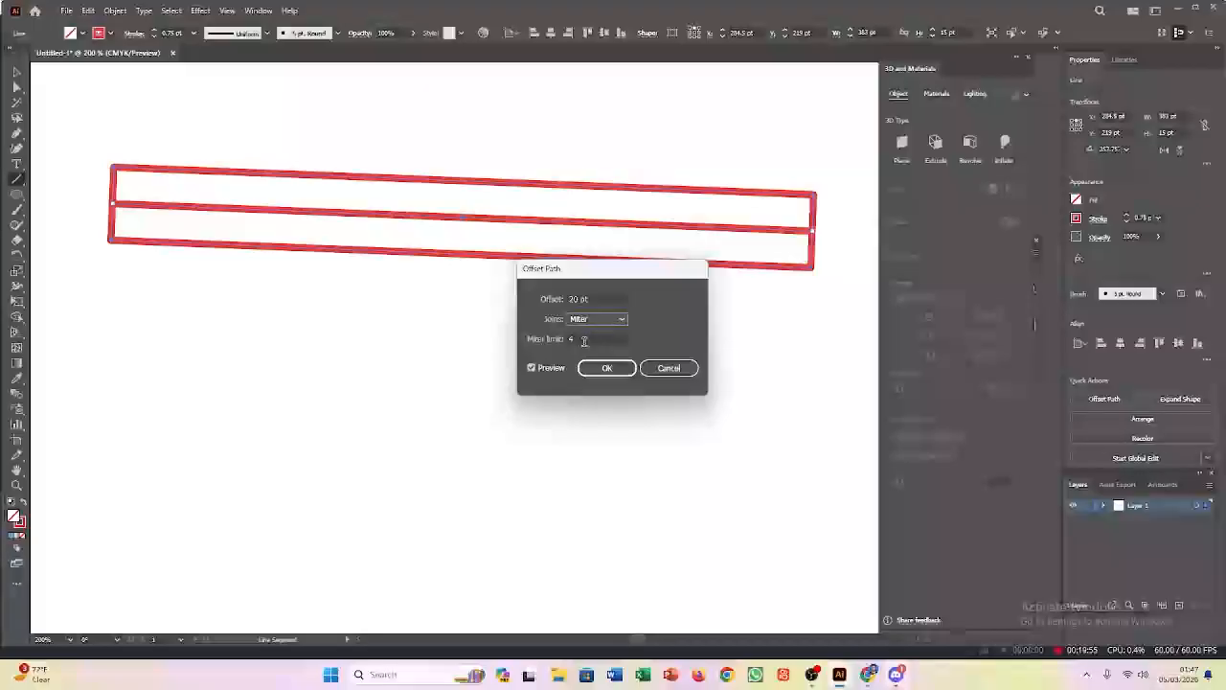
Set the miter limit to 6, toggle the preview to compare, leave it on, and apply the path offset.
click(582, 339)
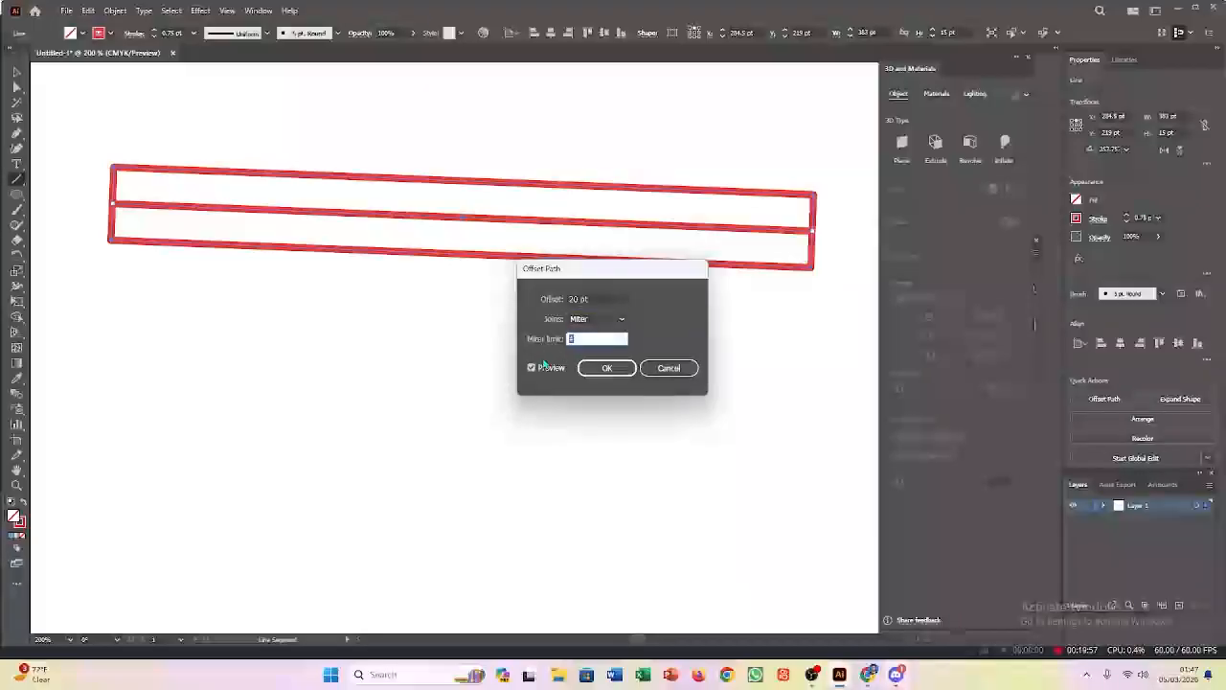
text(5)
text(0)
text(6)
click(531, 370)
click(531, 371)
click(530, 371)
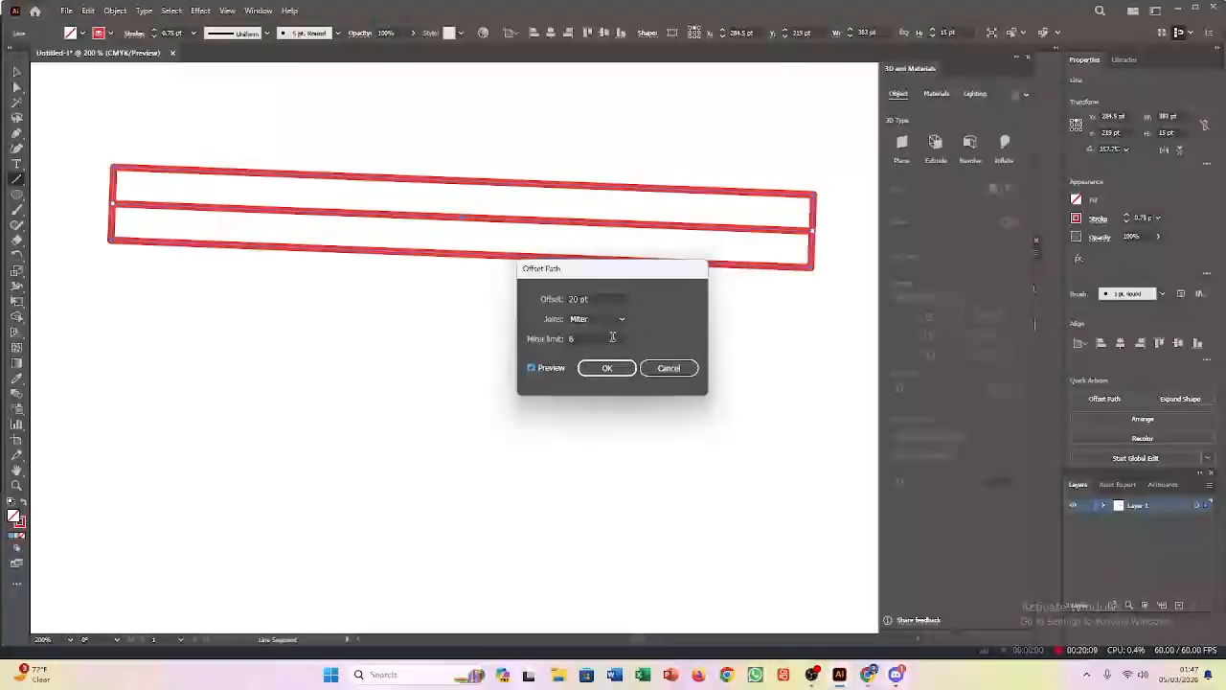
click(604, 369)
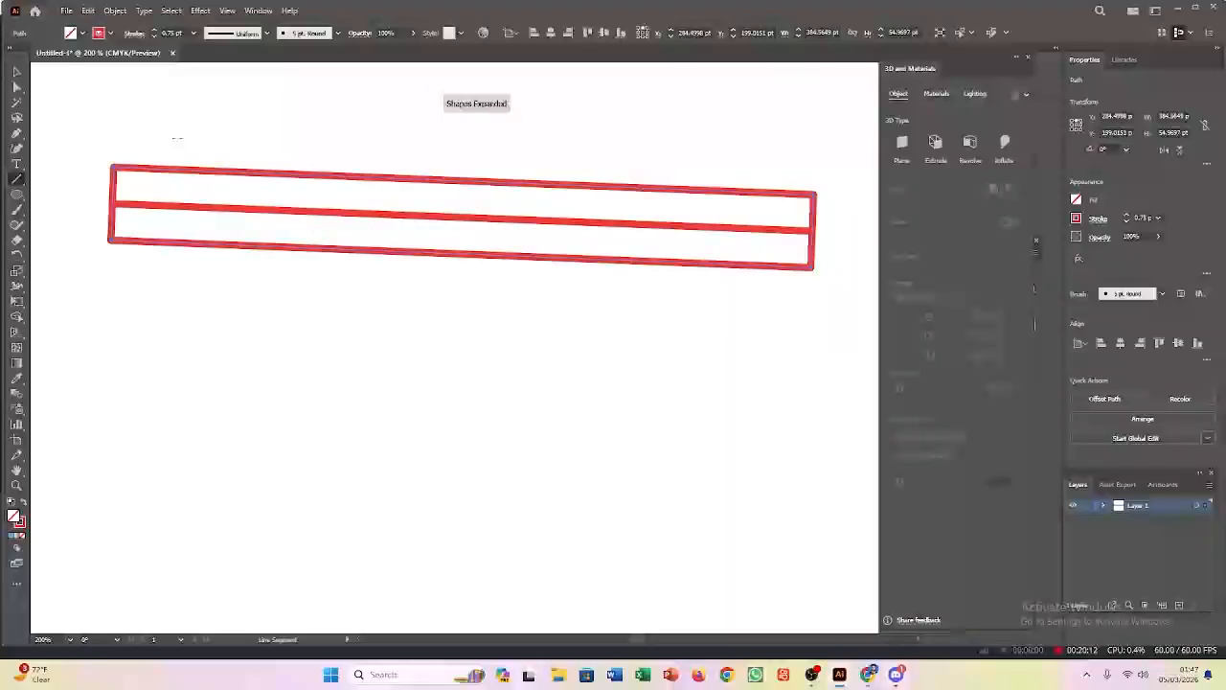
Select the line together with its offset outline, move them slightly down and to the left, and delete them.
click(16, 72)
click(278, 182)
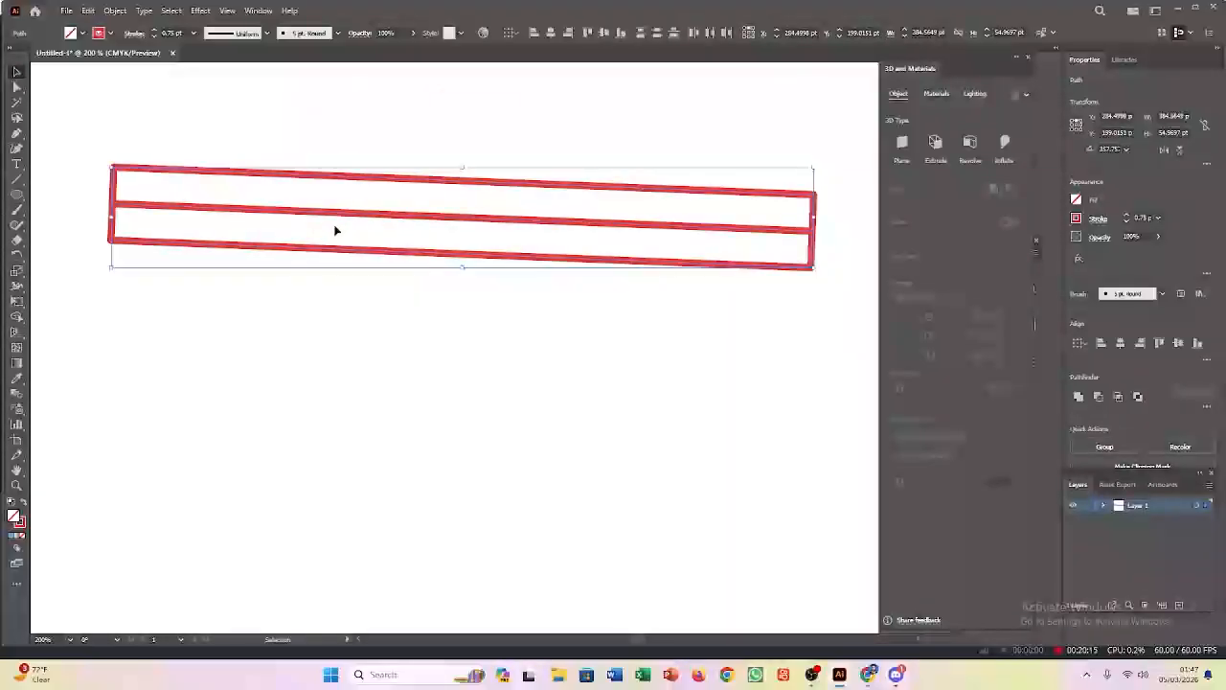
drag(342, 217, 329, 249)
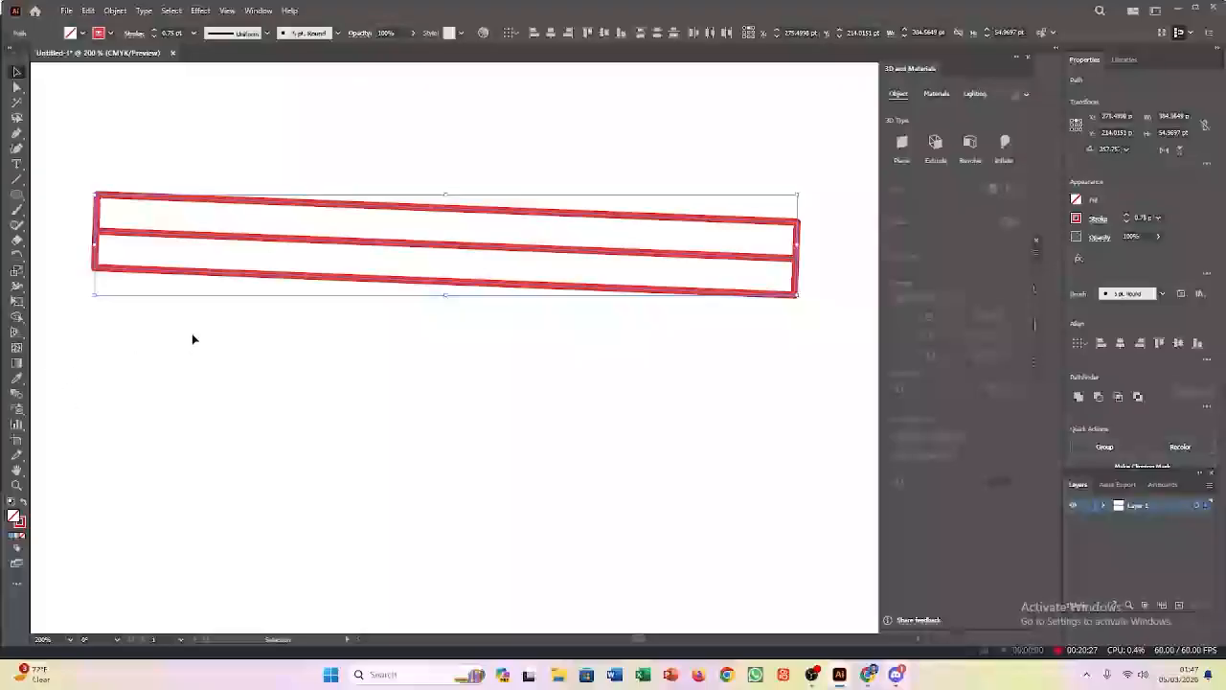
key(Delete)
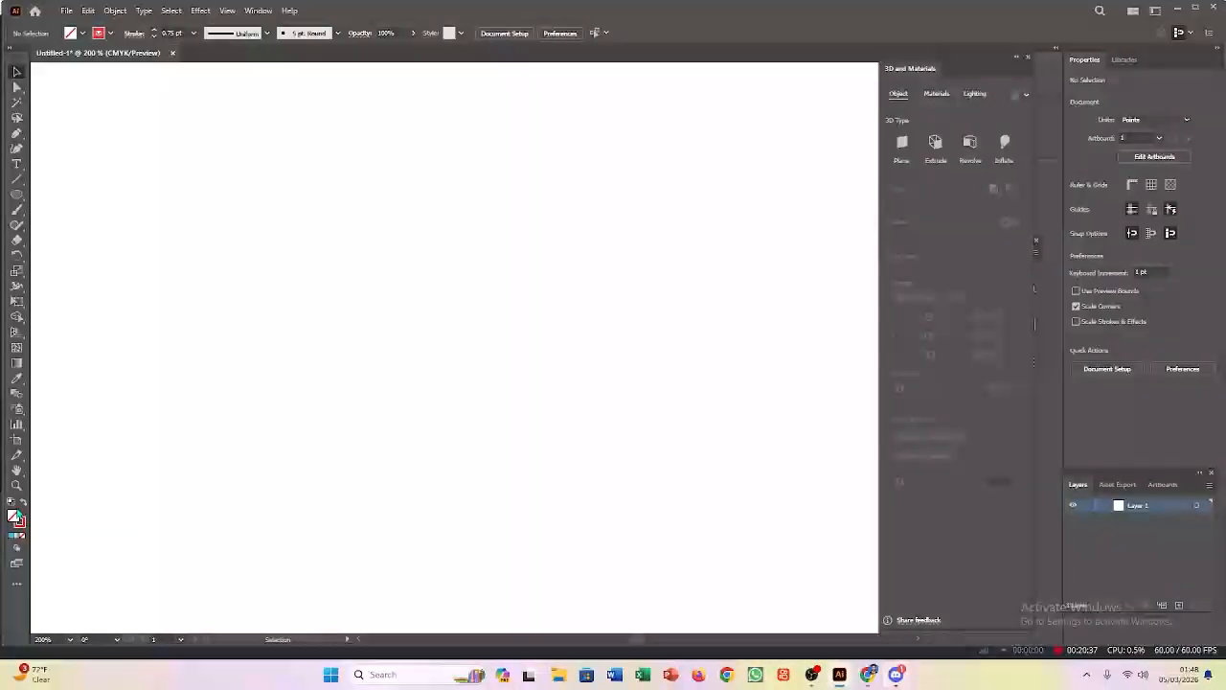
Draw a rectangle about 215 × 127 pt on the empty artboard and fill it red after trying magenta.
drag(18, 206, 62, 194)
drag(365, 196, 758, 425)
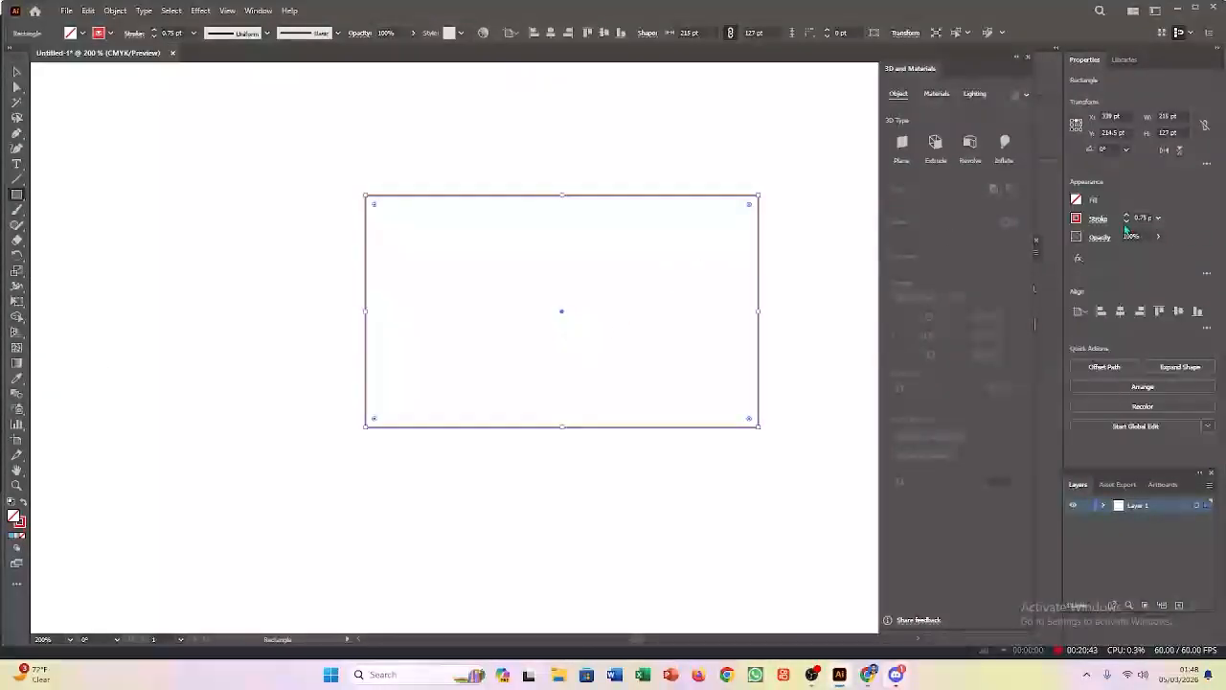
click(1076, 199)
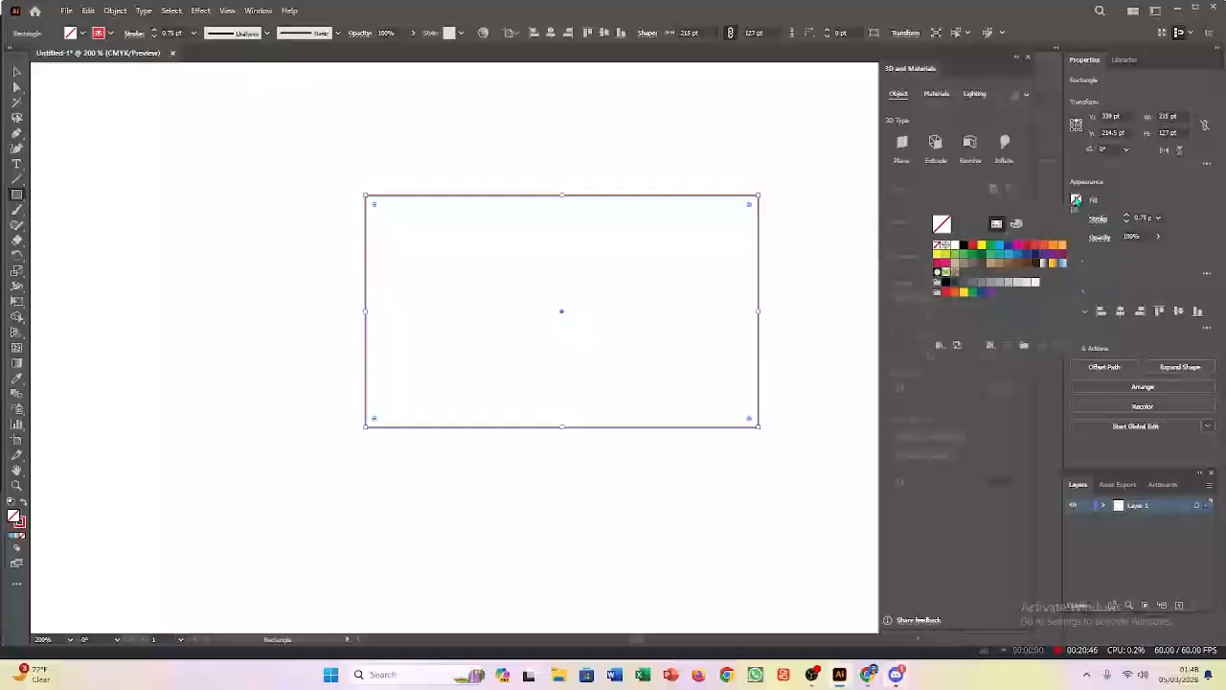
click(1019, 247)
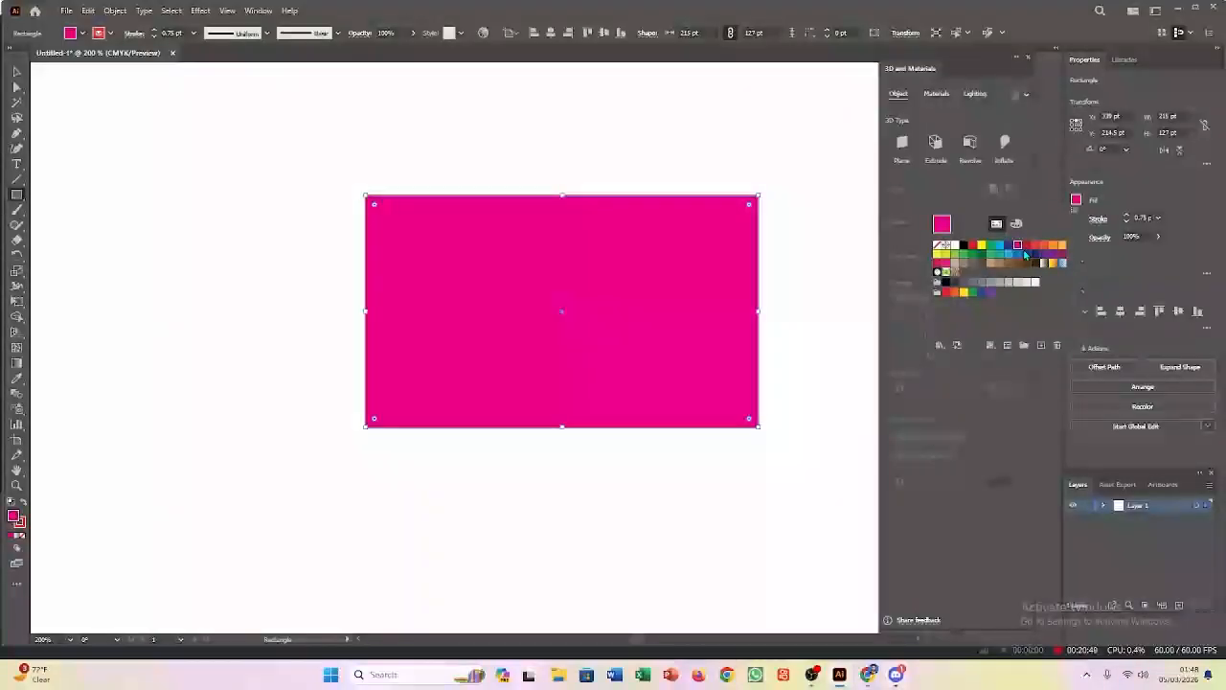
click(1035, 247)
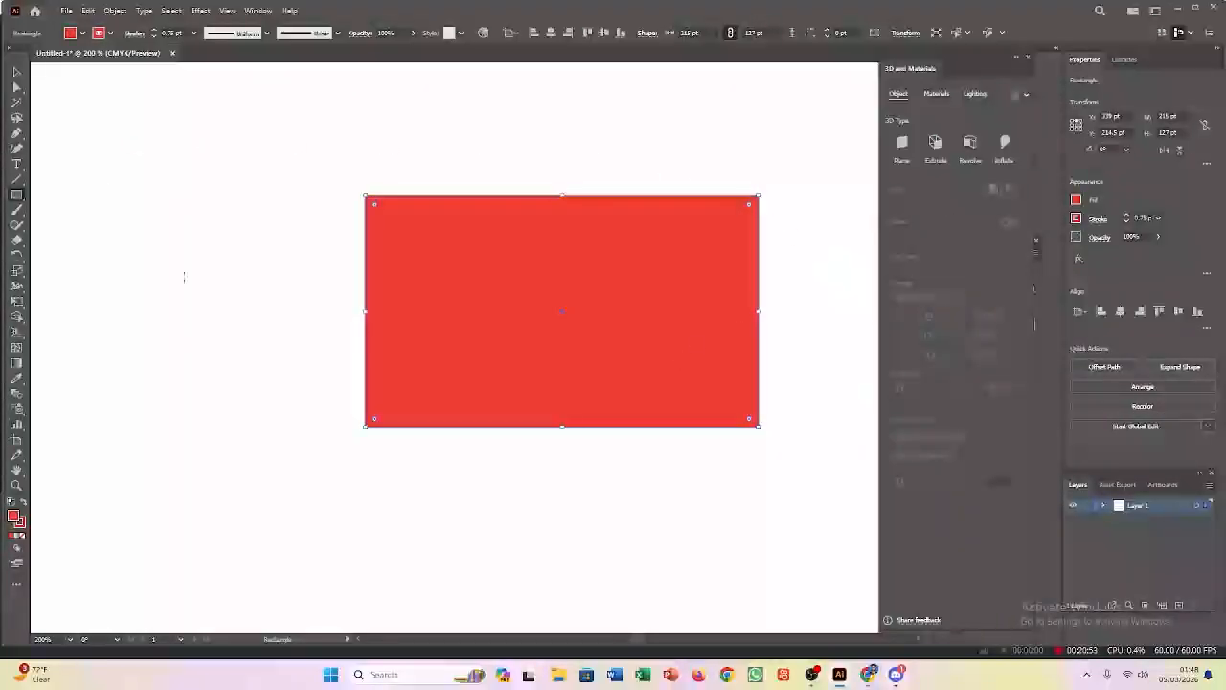
click(185, 269)
click(655, 360)
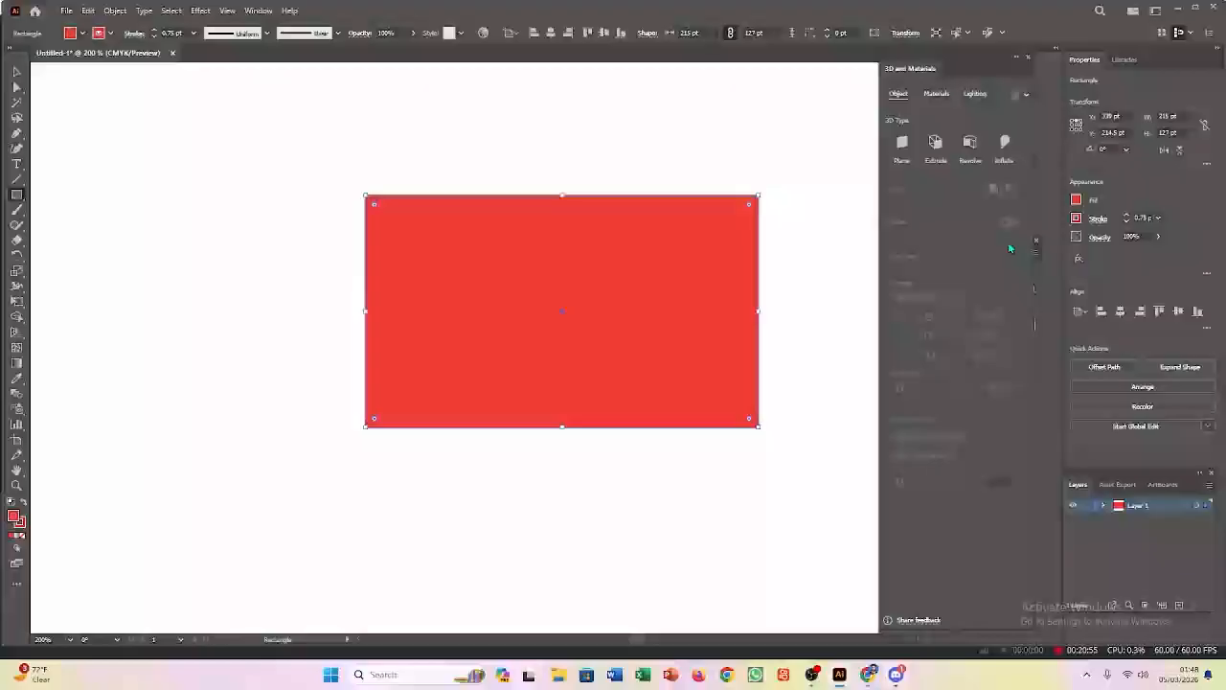
Increase the rectangle's stroke weight to 11 pt.
click(1128, 216)
click(1129, 217)
click(1128, 216)
click(1128, 217)
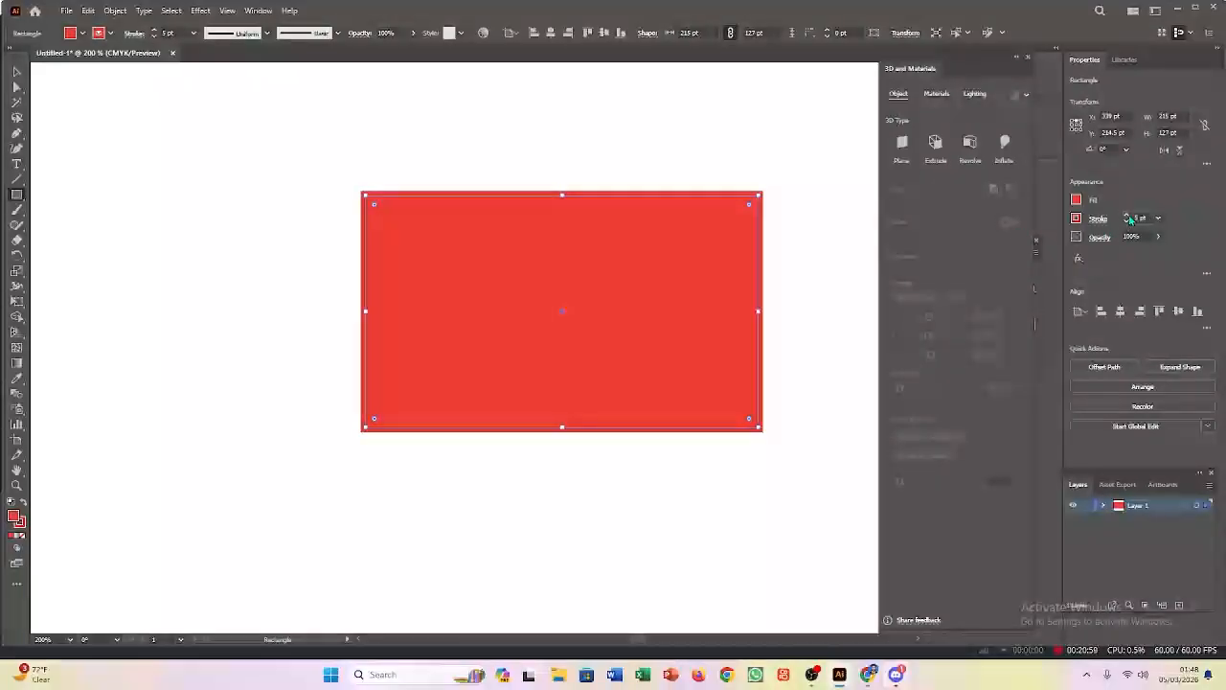
click(1128, 217)
click(1127, 217)
click(1128, 216)
click(1128, 216)
click(1128, 216)
click(1128, 217)
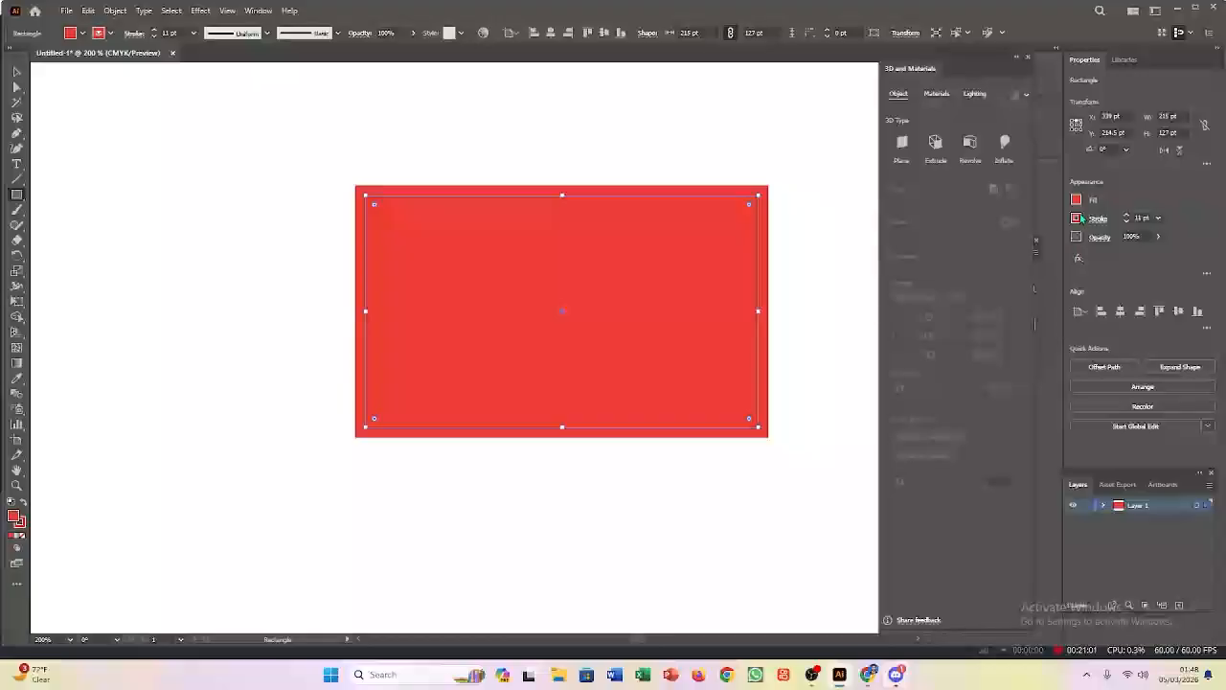
Try yellow as the rectangle's stroke colour, and change the stroke to orange.
click(1076, 219)
click(982, 264)
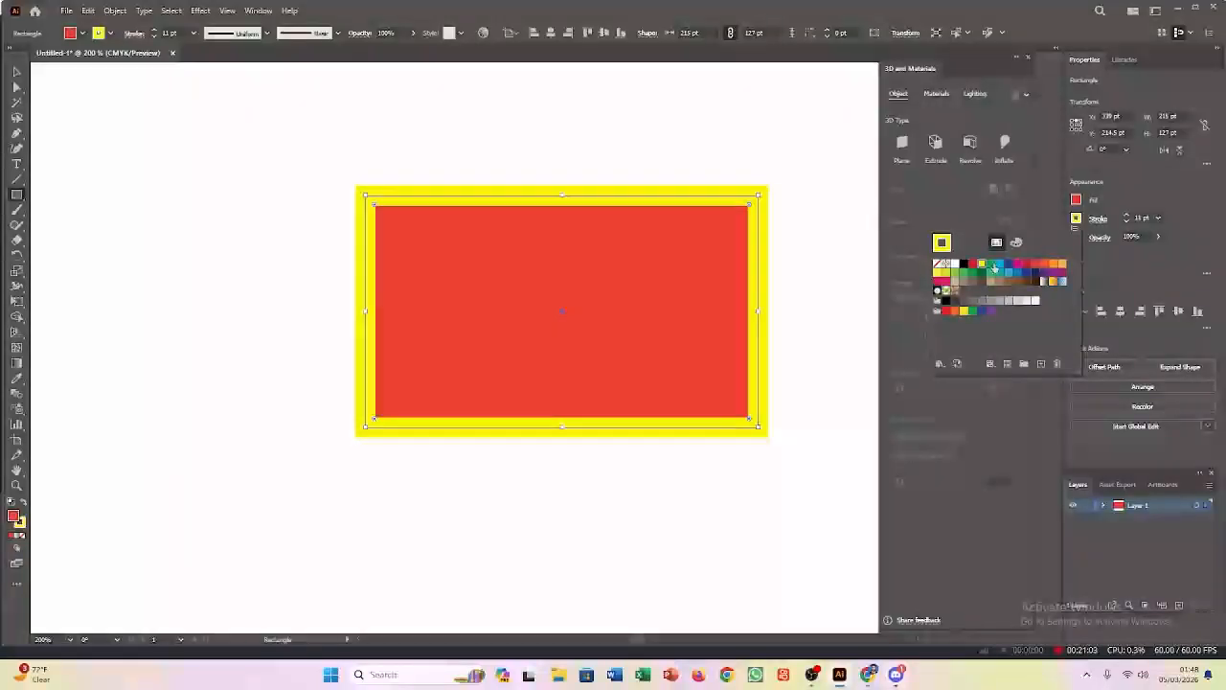
click(1047, 264)
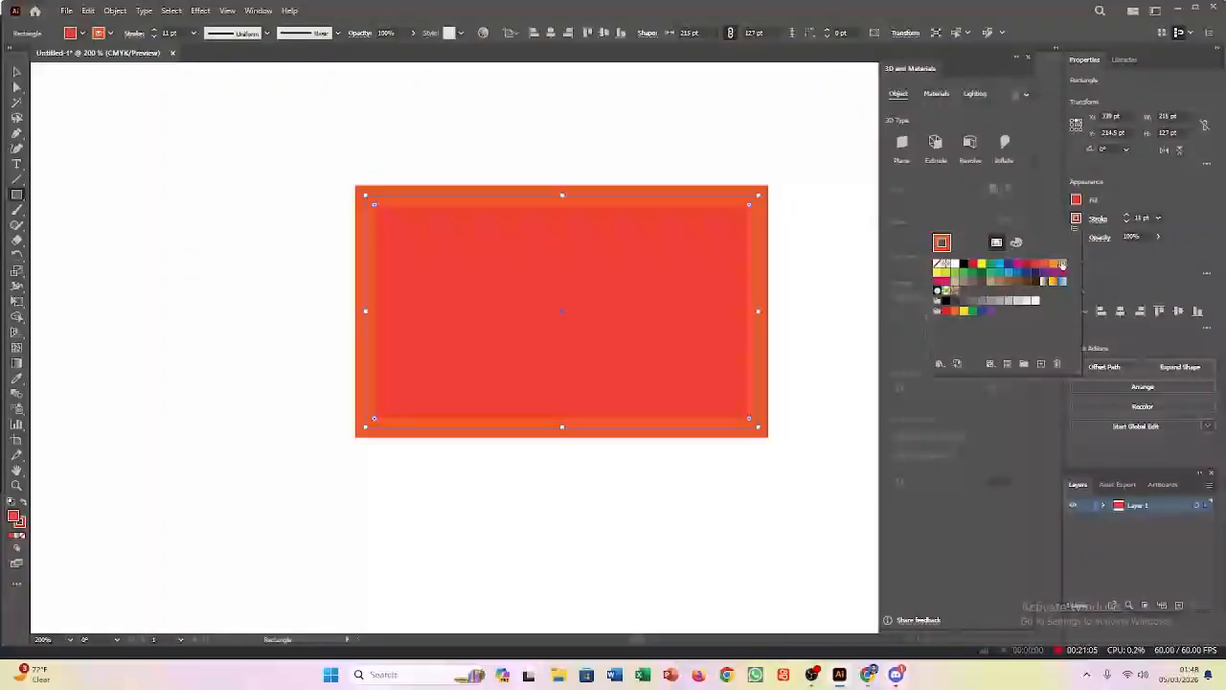